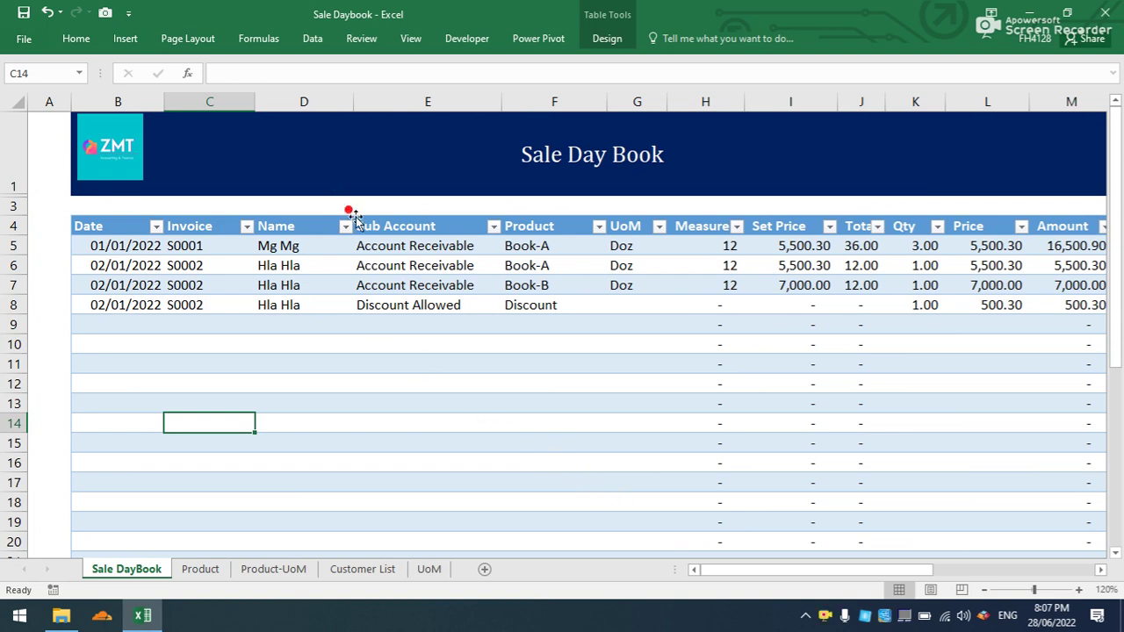
Load the Sale Day Book table into the Power Query Editor as a new query.
left_click(354, 346)
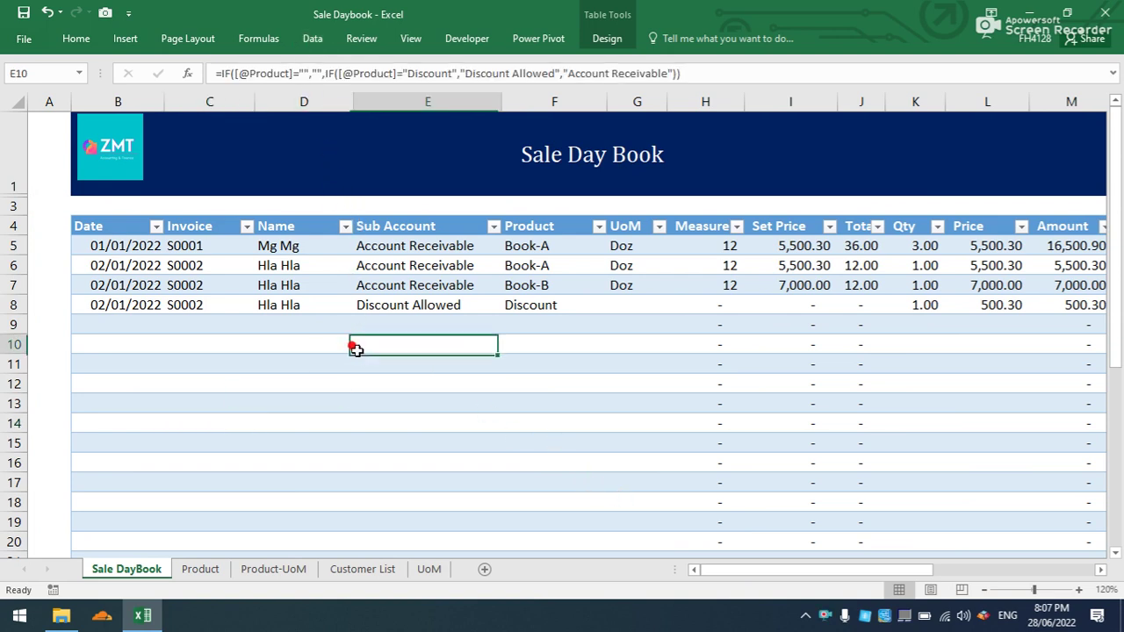
left_click(311, 41)
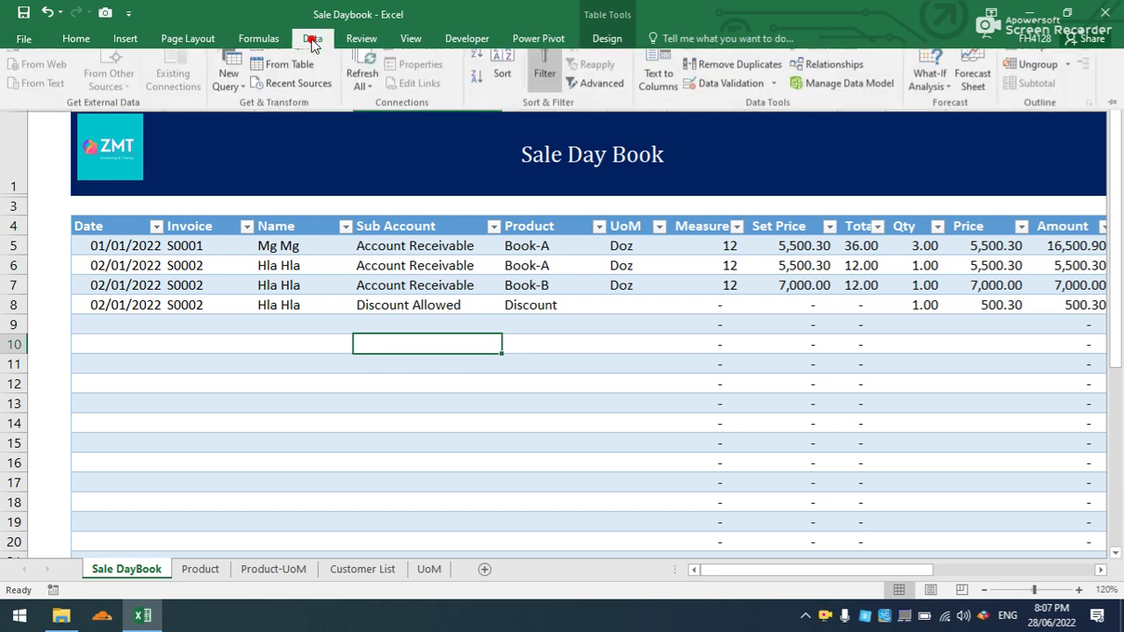
left_click(302, 81)
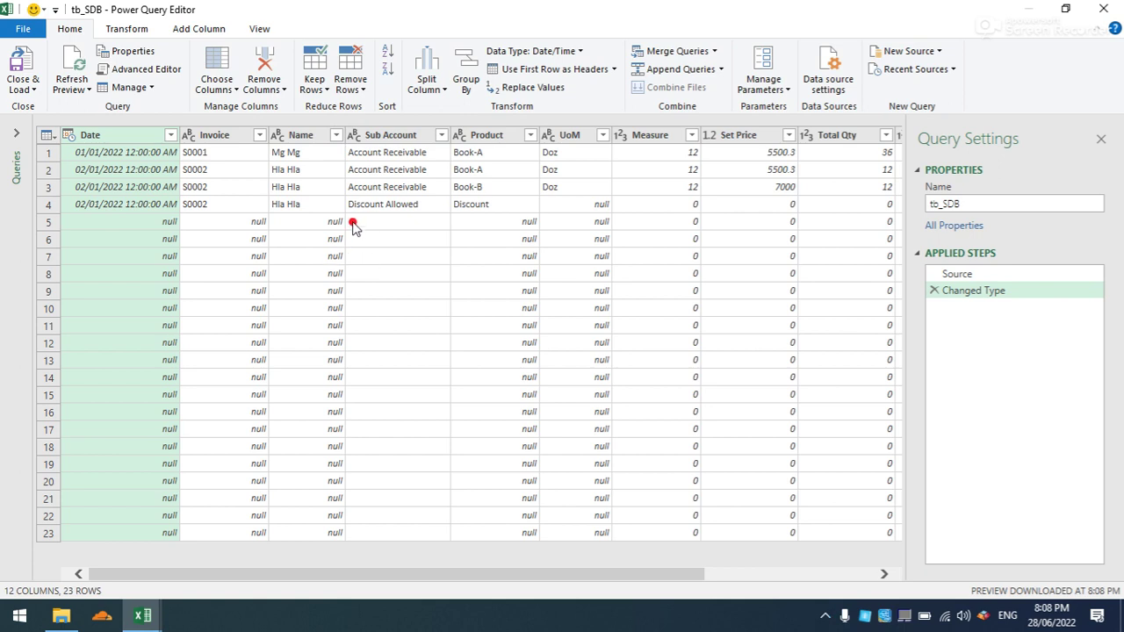
Filter the Sub Account column to keep only the Account Receivable rows.
left_click(439, 135)
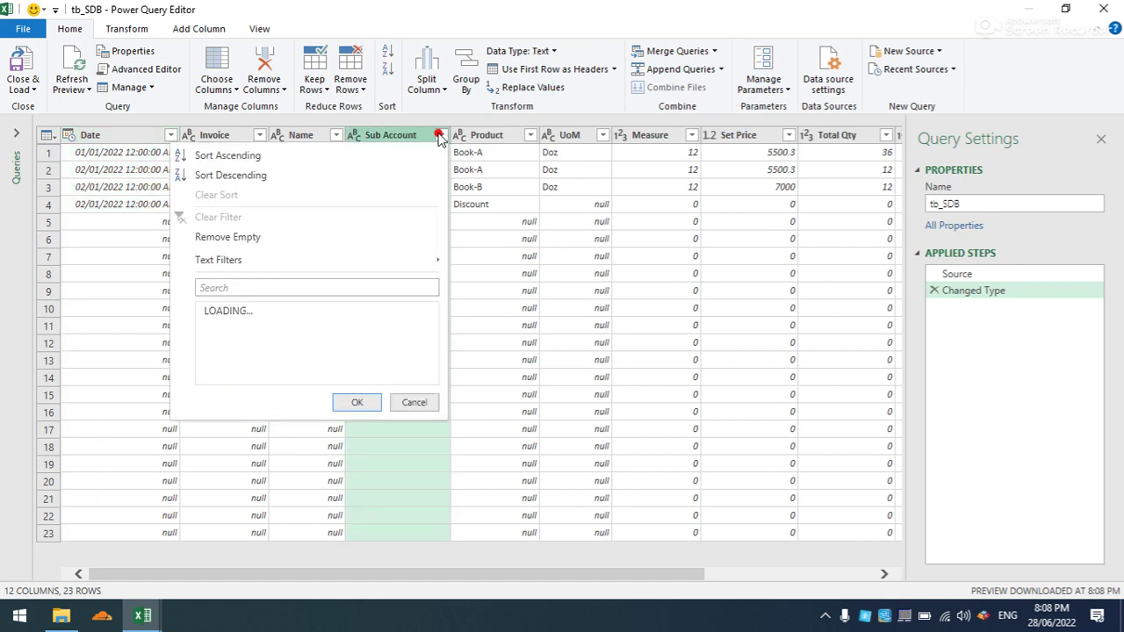
left_click(235, 313)
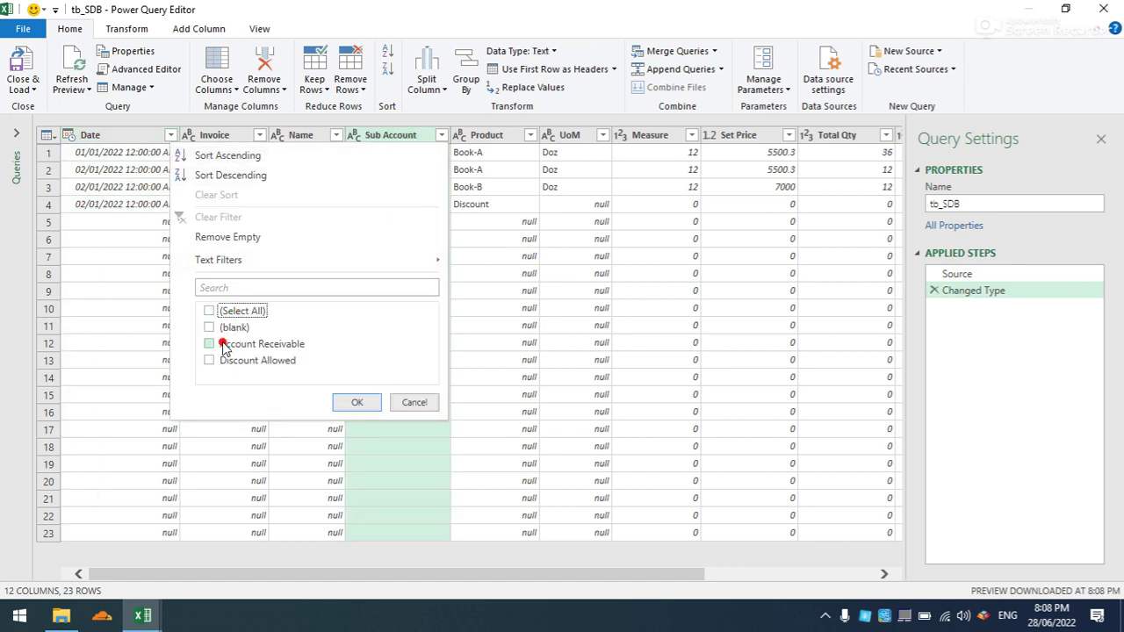
left_click(211, 343)
left_click(339, 406)
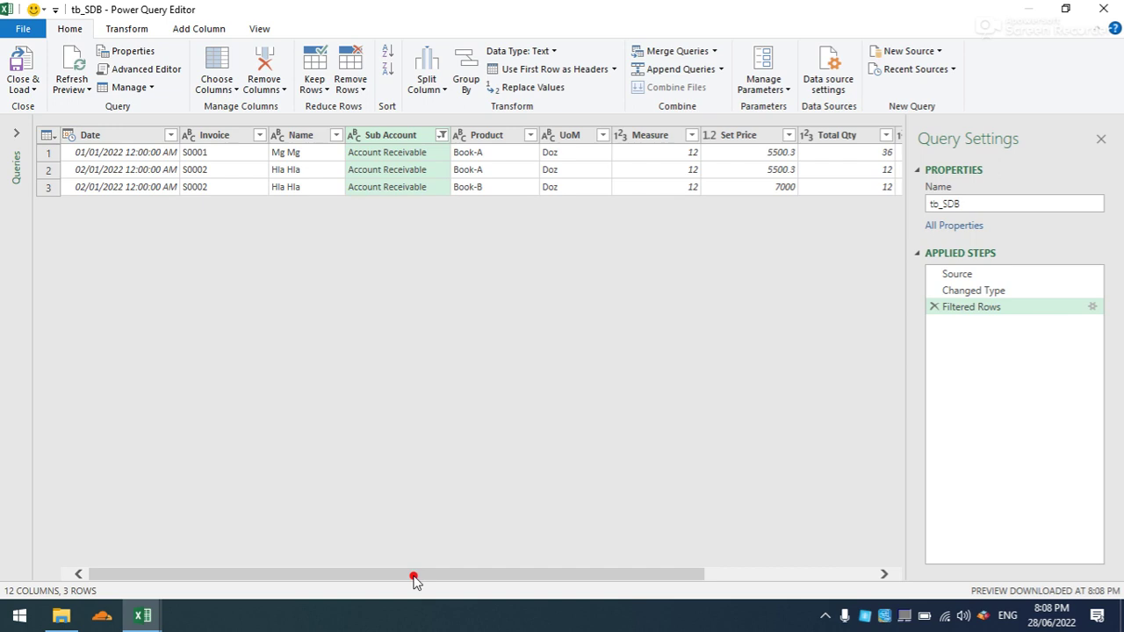
Start an advanced Group By with Date as the first grouping column and Invoice as the second.
left_click(465, 70)
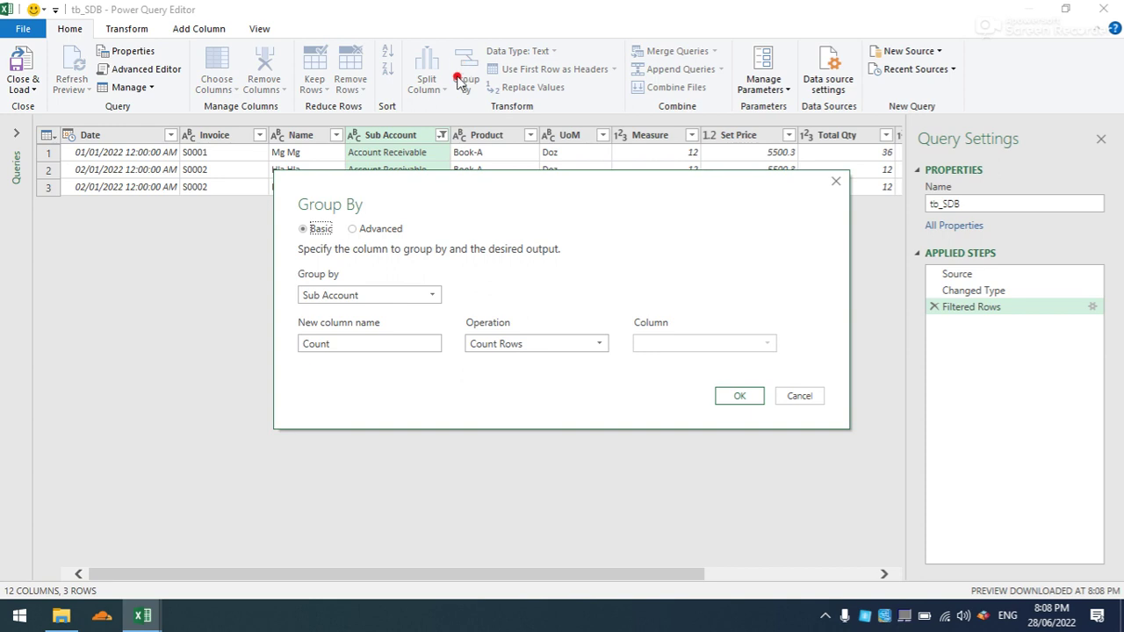
left_click(353, 229)
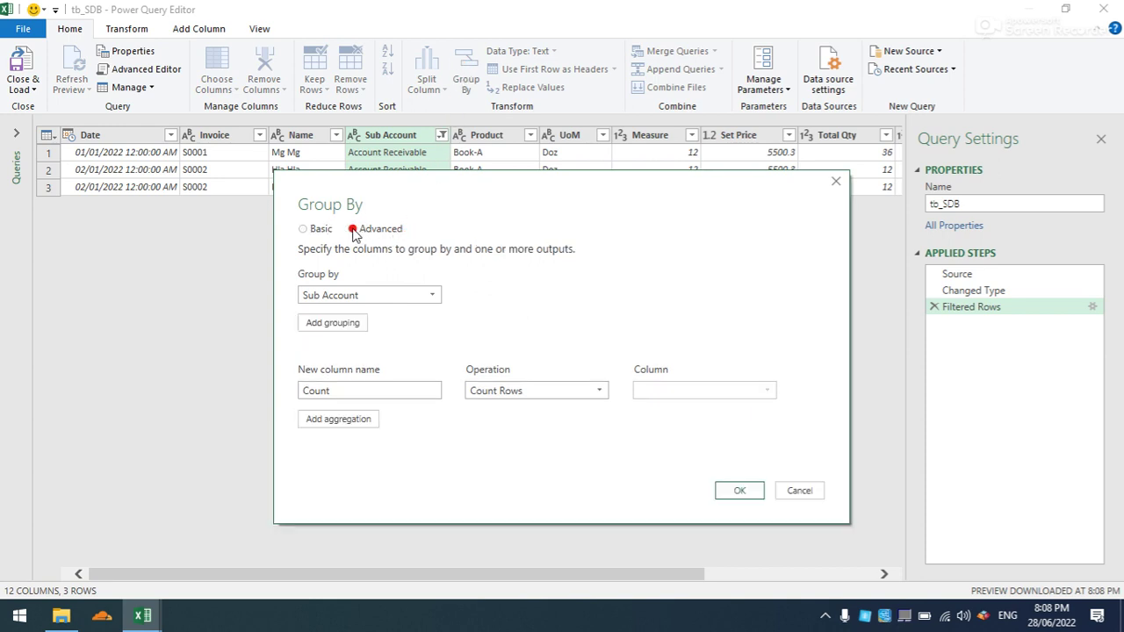
left_click(432, 297)
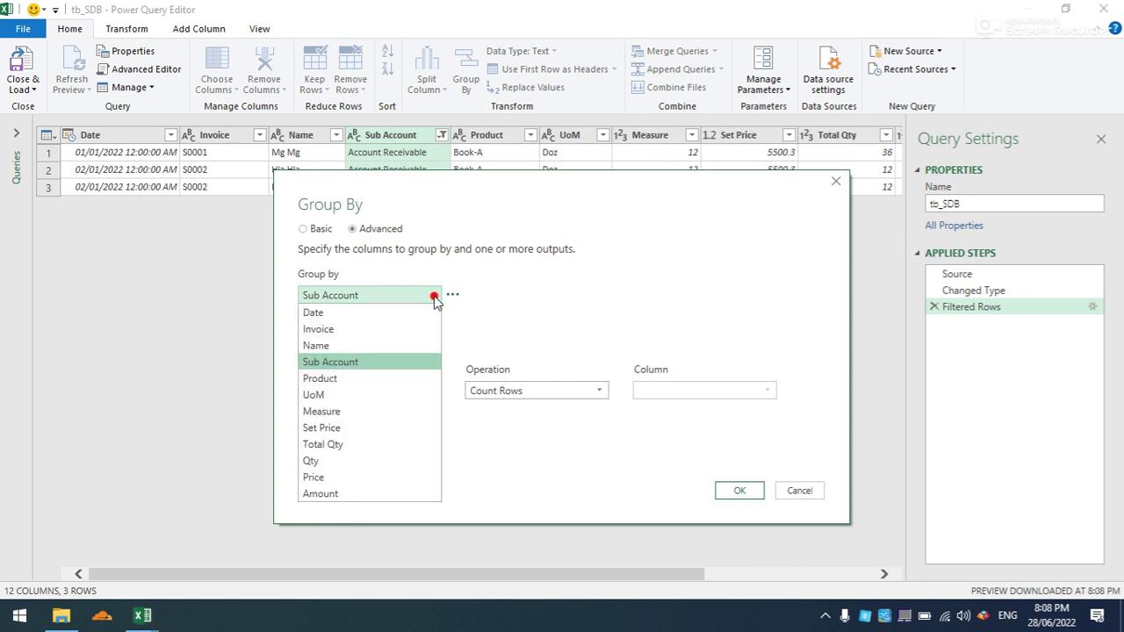
left_click(400, 313)
left_click(364, 321)
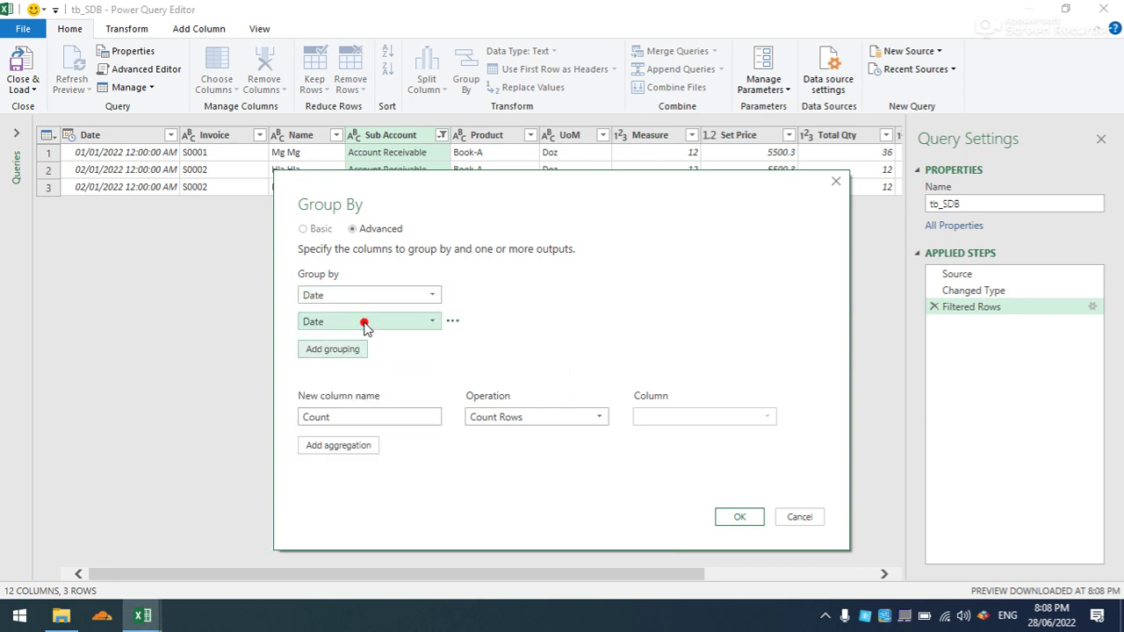
left_click(432, 321)
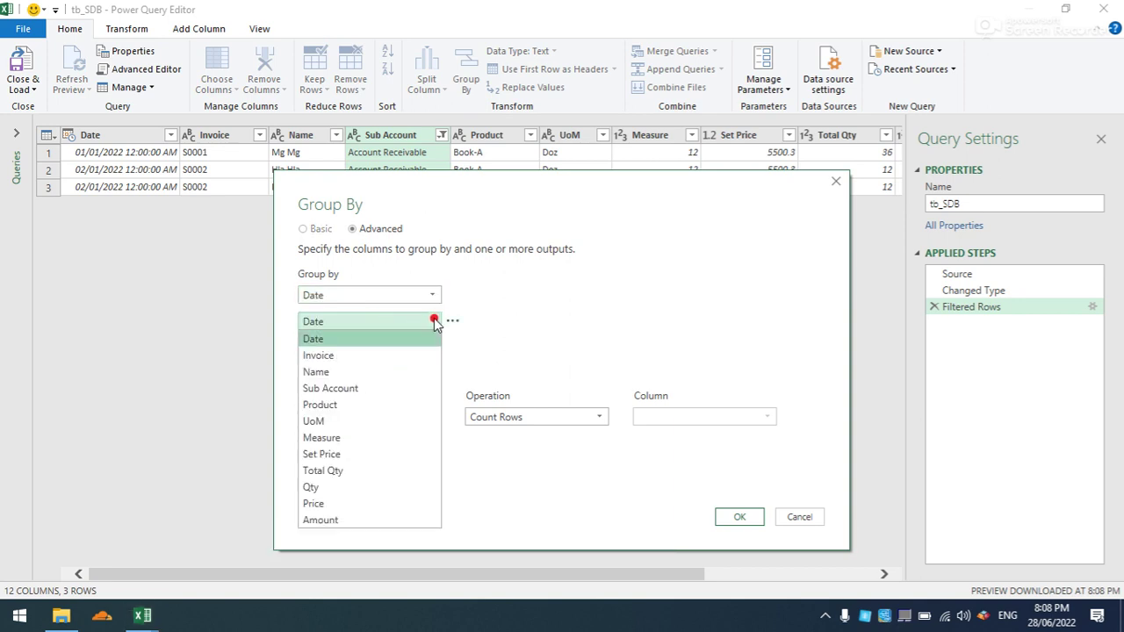
left_click(396, 354)
Add Name and Sub Account as the third and fourth grouping columns.
left_click(354, 351)
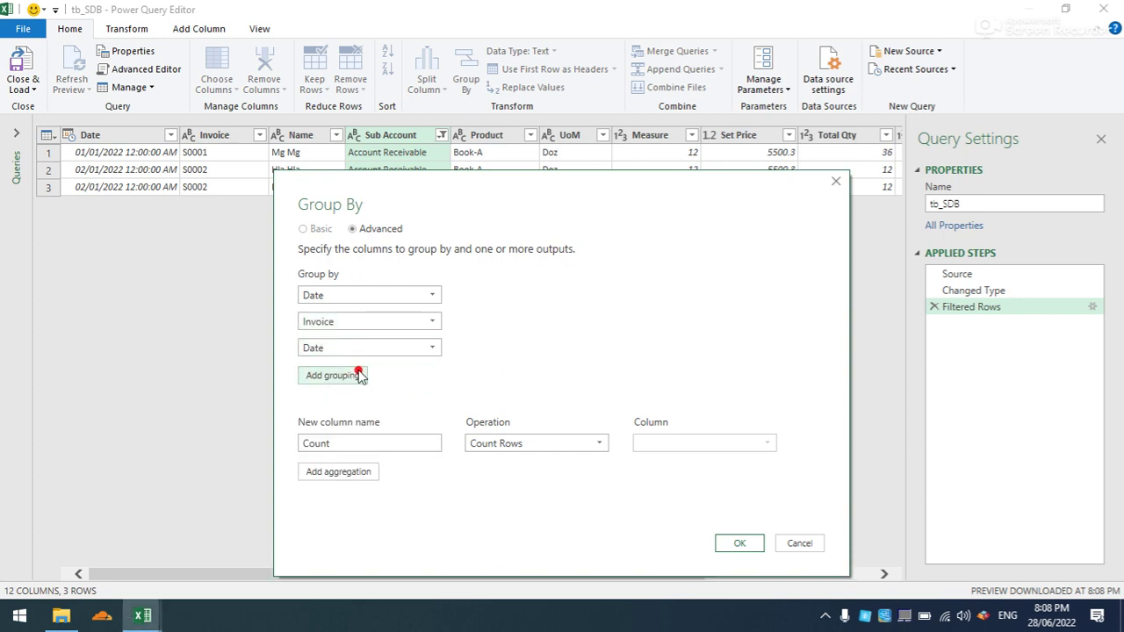
left_click(360, 375)
left_click(430, 348)
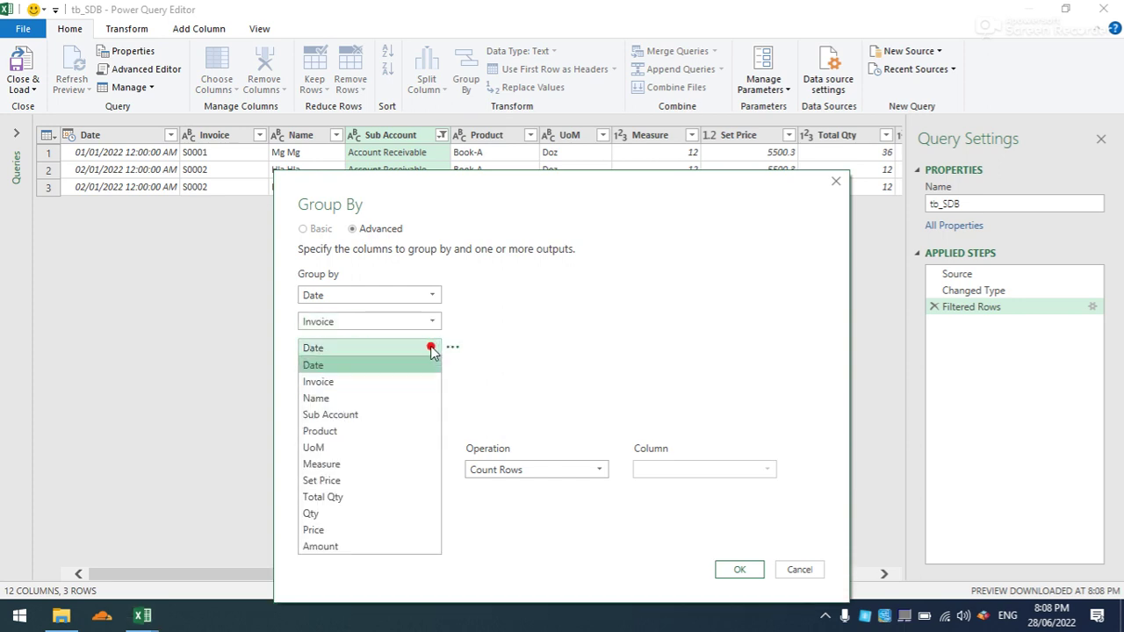
left_click(377, 397)
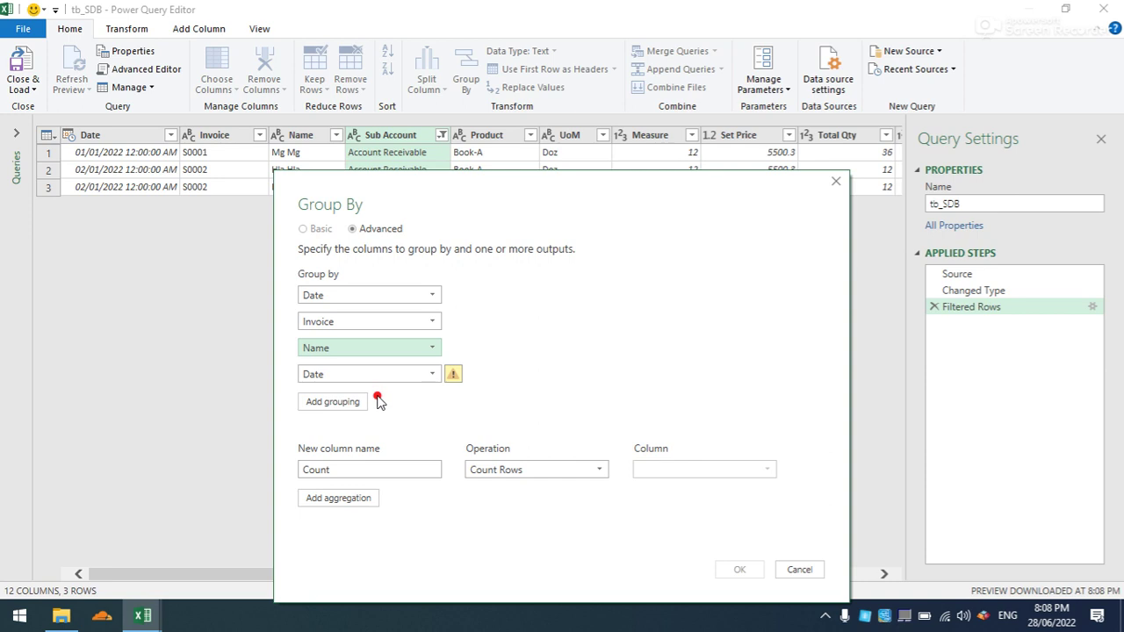
left_click(430, 376)
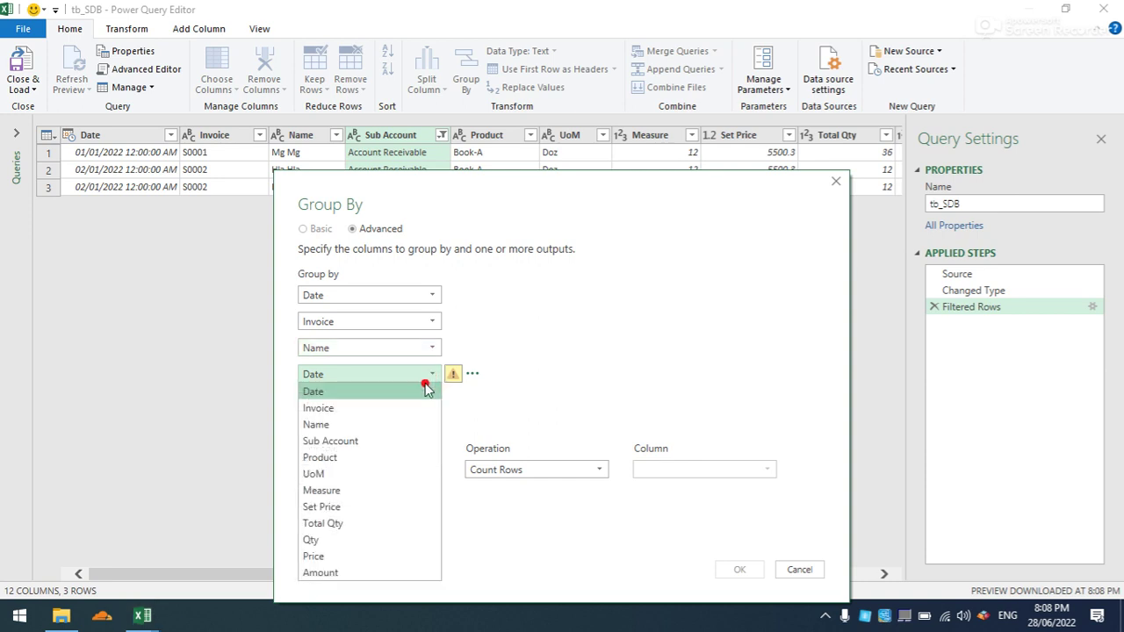
left_click(397, 439)
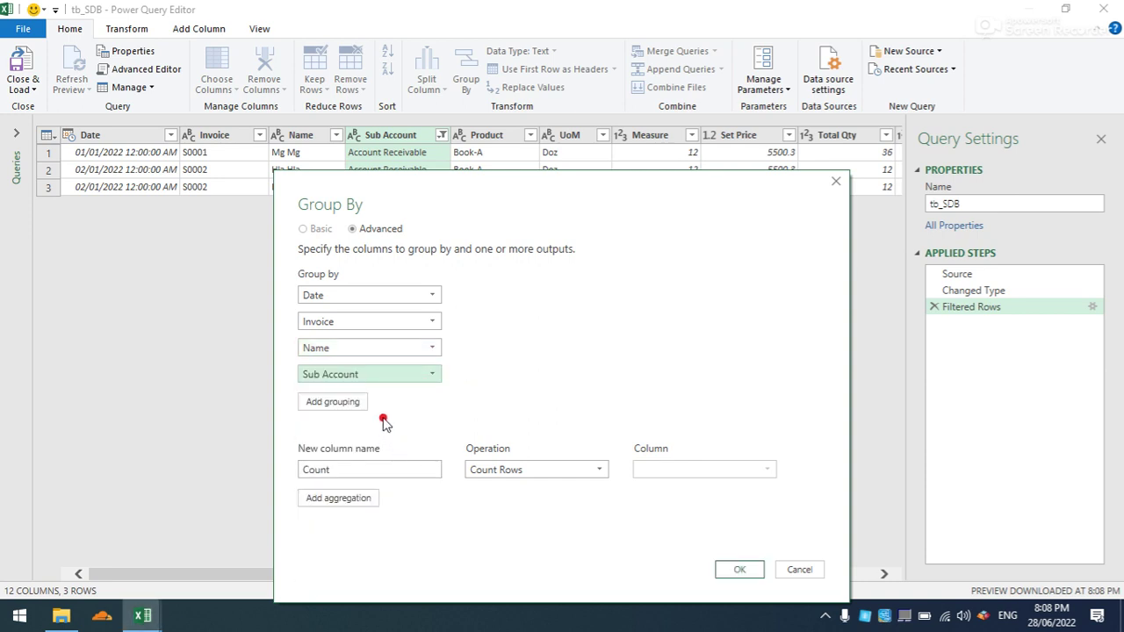
Define the aggregated column as Debit, the Sum of Amount, and apply the grouping.
left_click(346, 463)
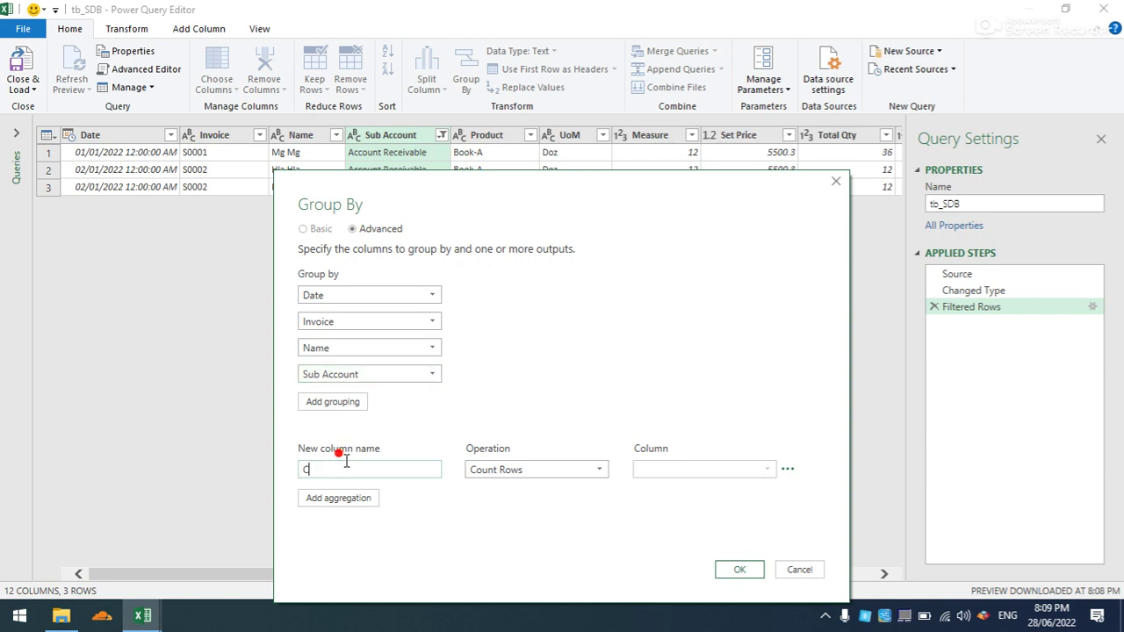
type("Debit")
left_click(593, 469)
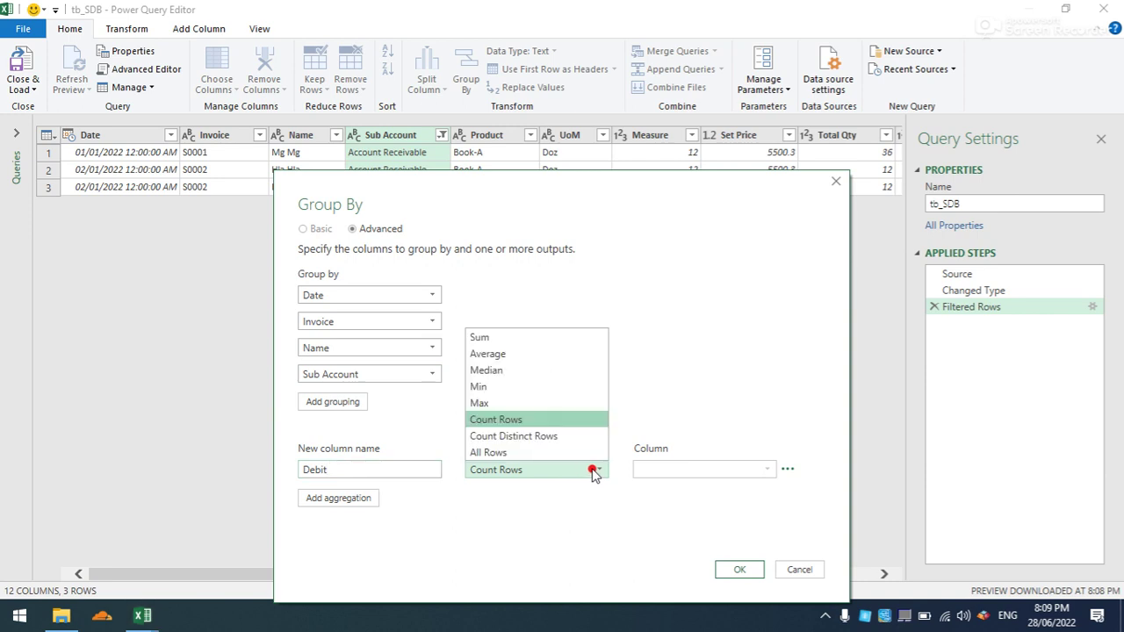
left_click(512, 340)
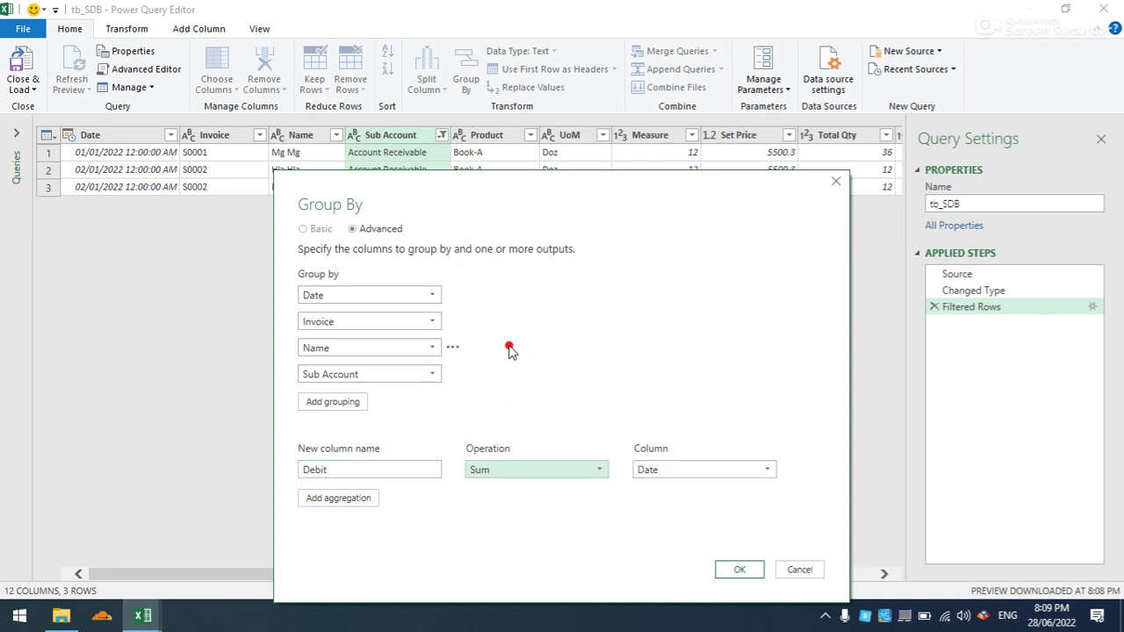
left_click(721, 467)
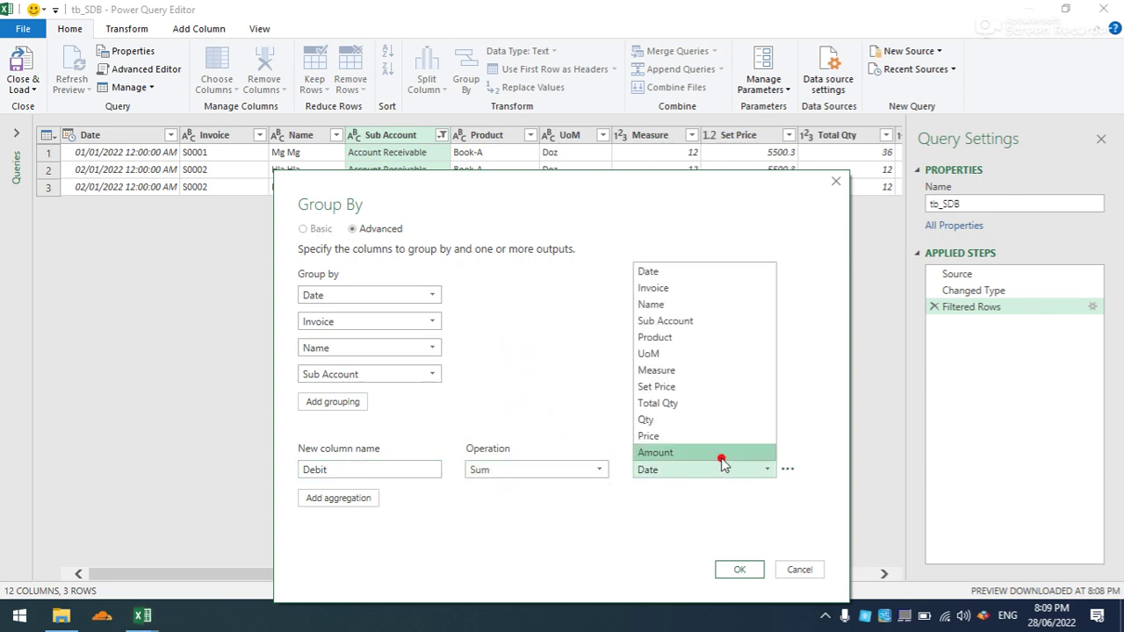
left_click(719, 454)
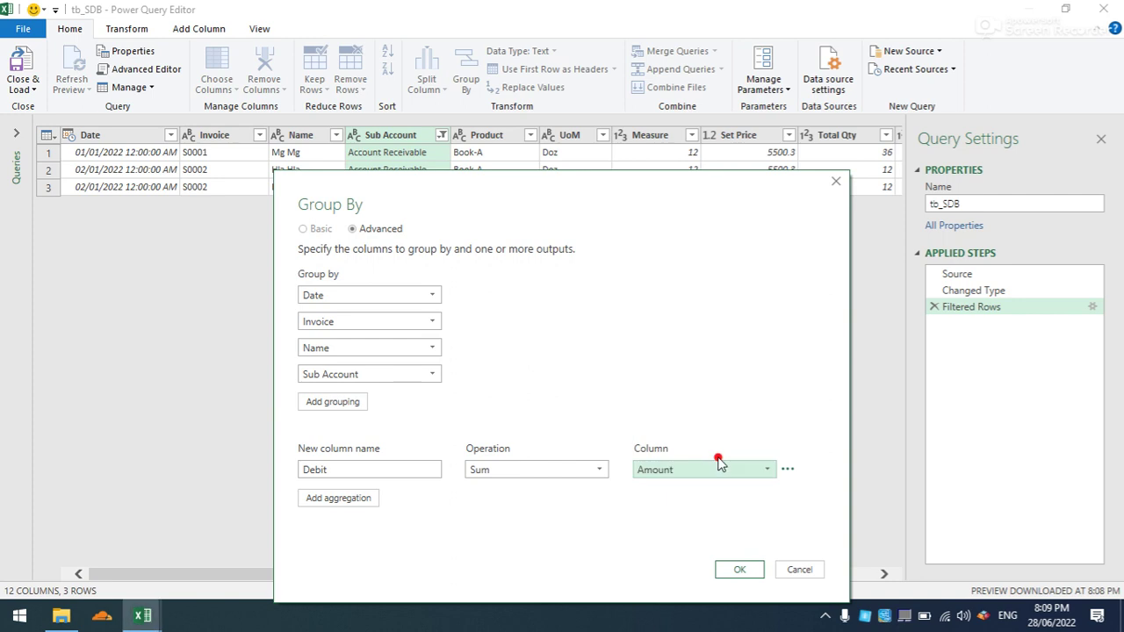
left_click(738, 568)
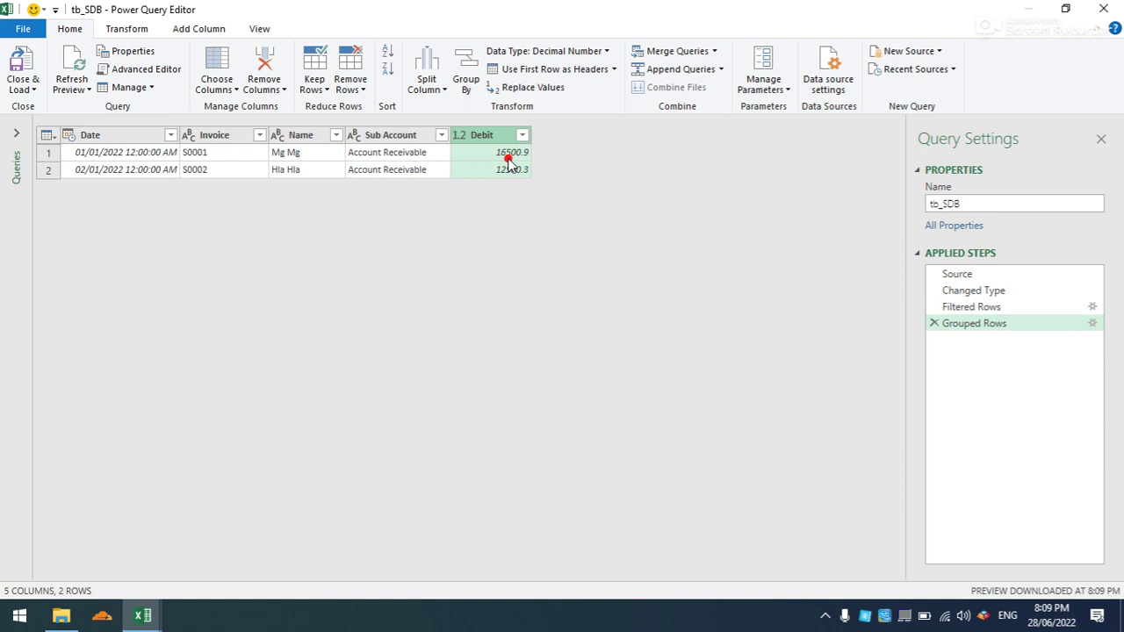
Detect the data types of all columns from Date through Debit.
left_click(132, 136)
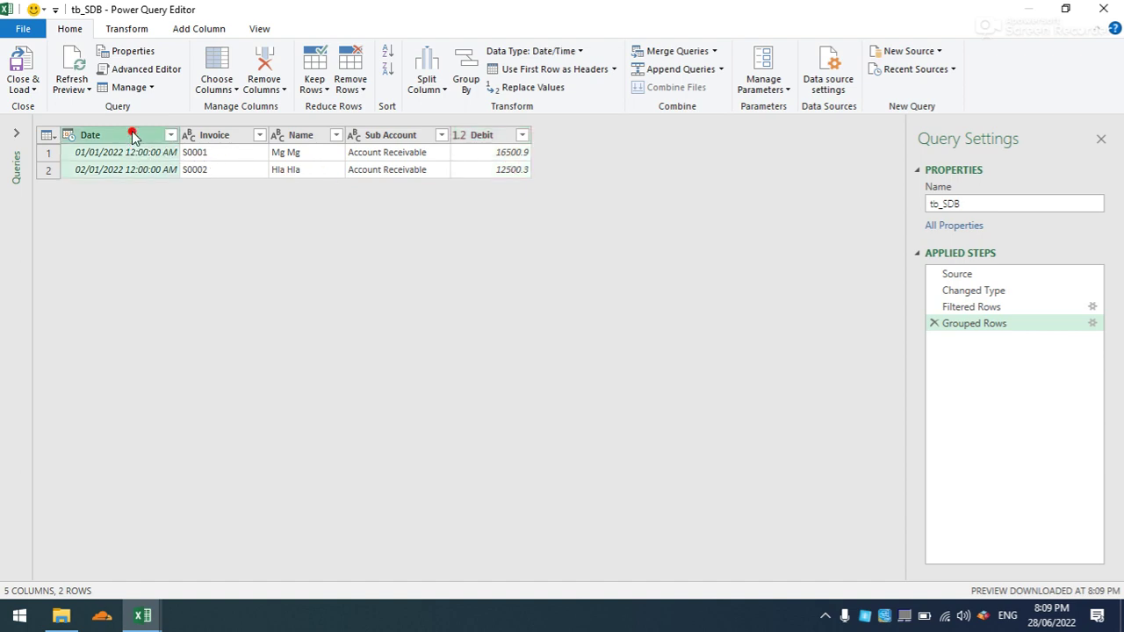
left_click(491, 134, "shift")
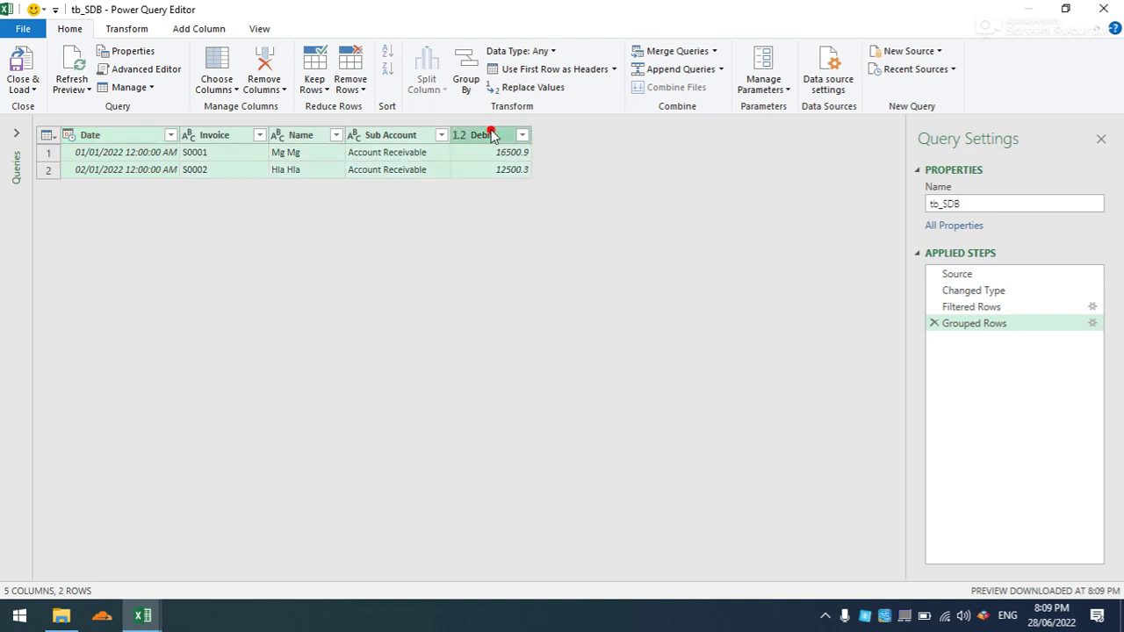
left_click(128, 29)
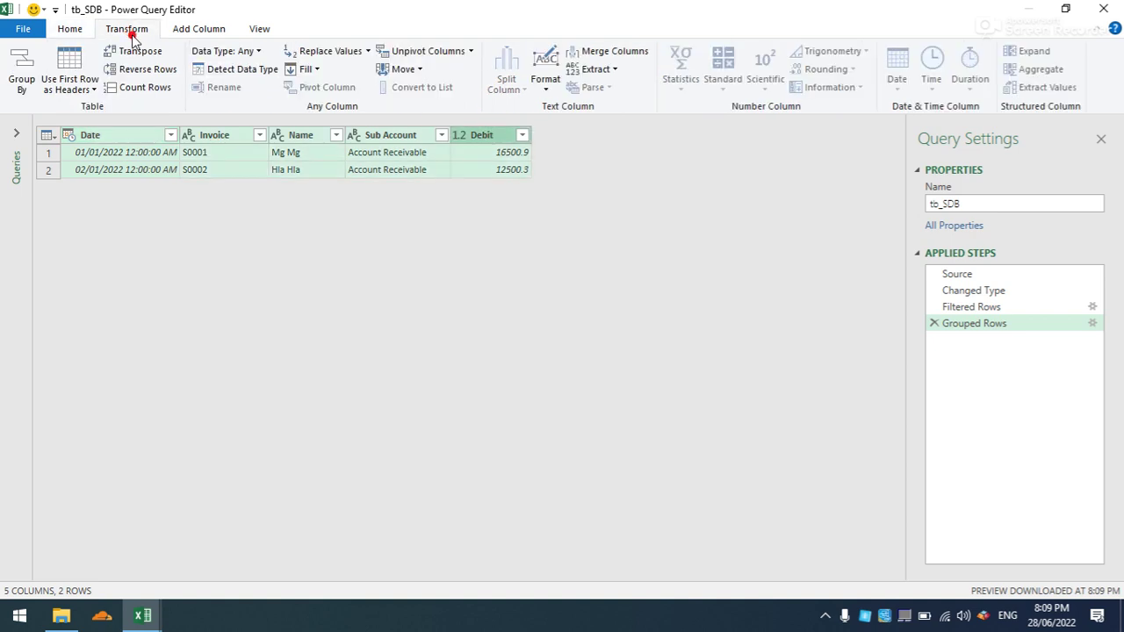
left_click(217, 70)
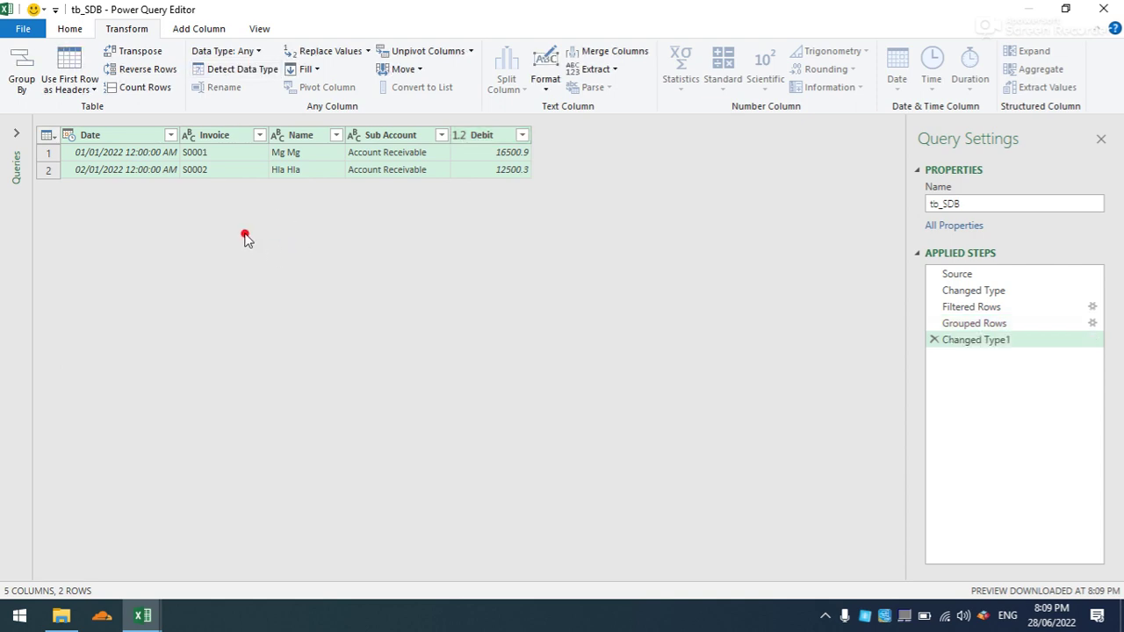
Change the Date column's data type to Date, replacing the current type conversion.
left_click(105, 136)
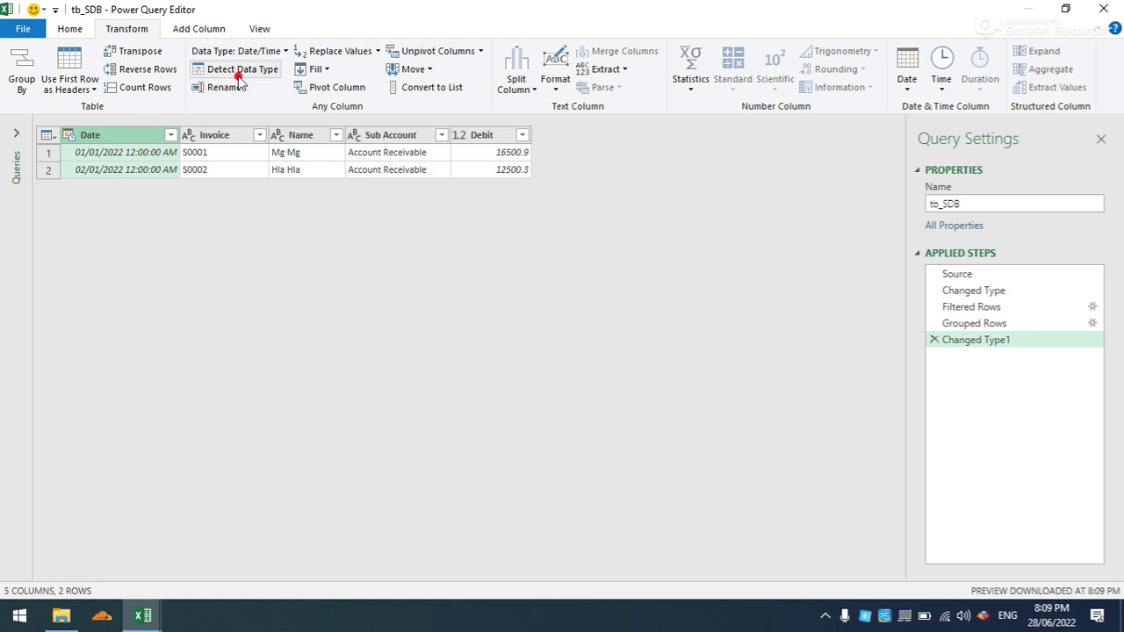
left_click(272, 53)
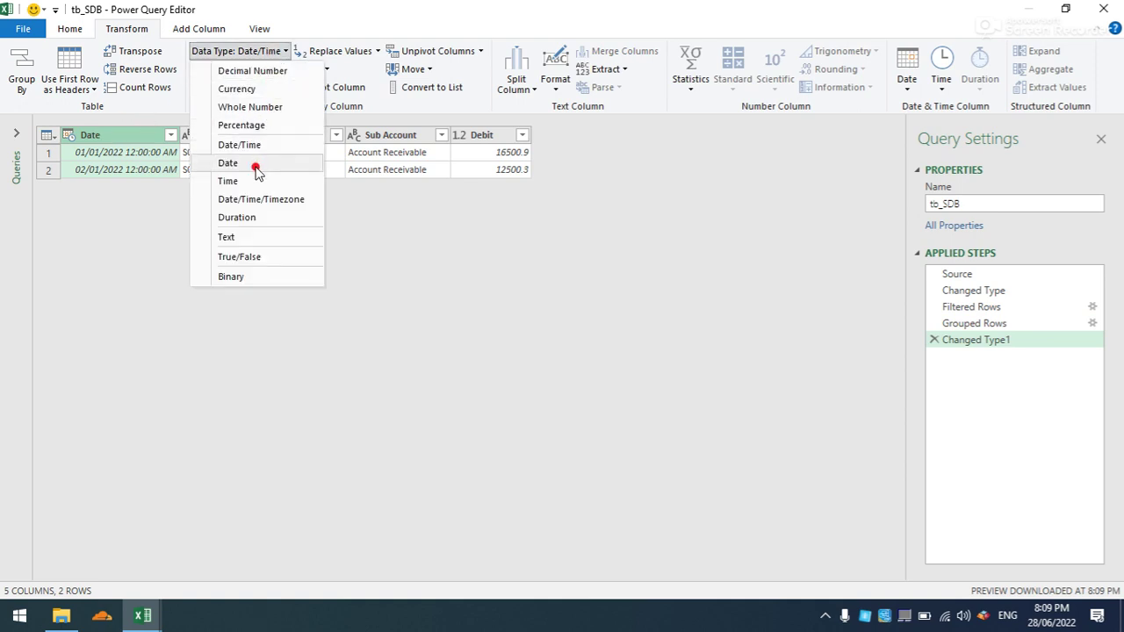
left_click(255, 167)
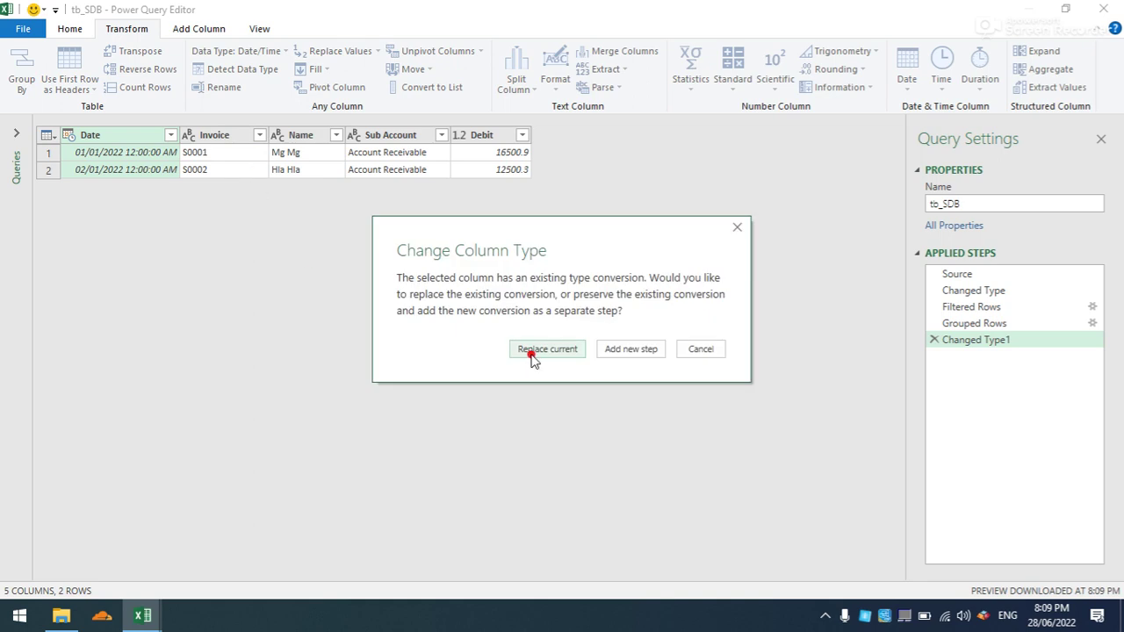
left_click(520, 345)
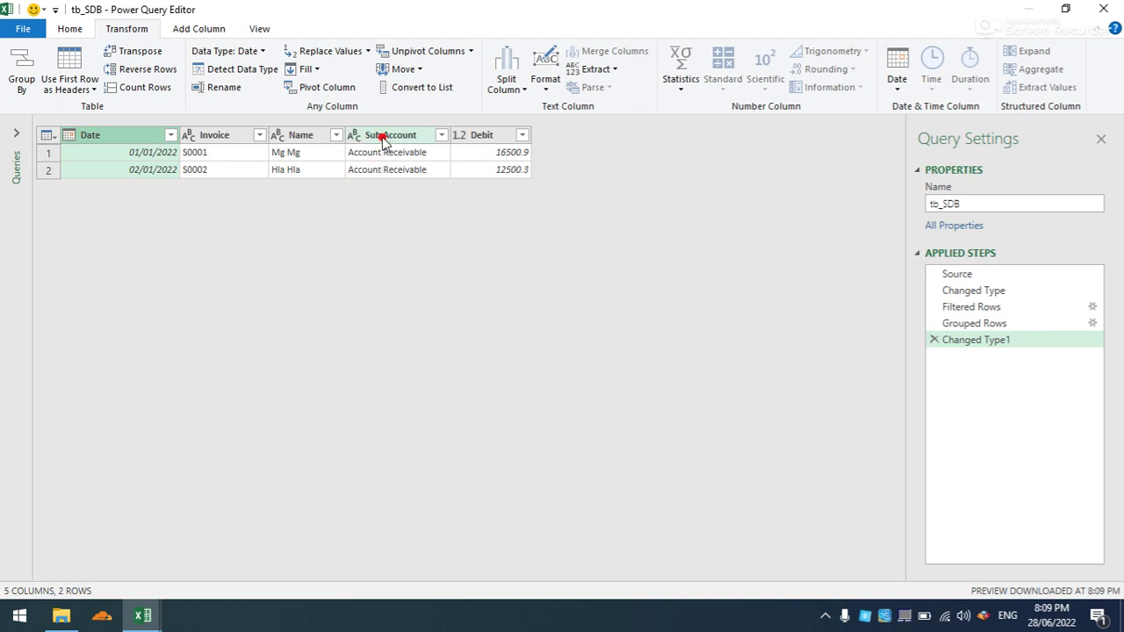
left_click(200, 29)
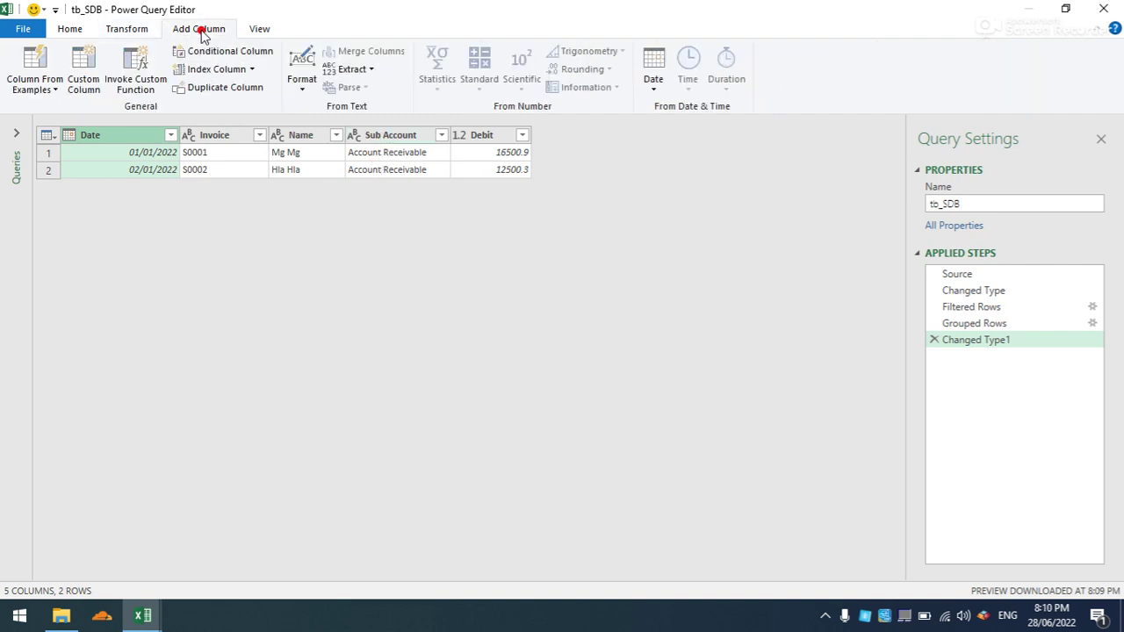
left_click(81, 80)
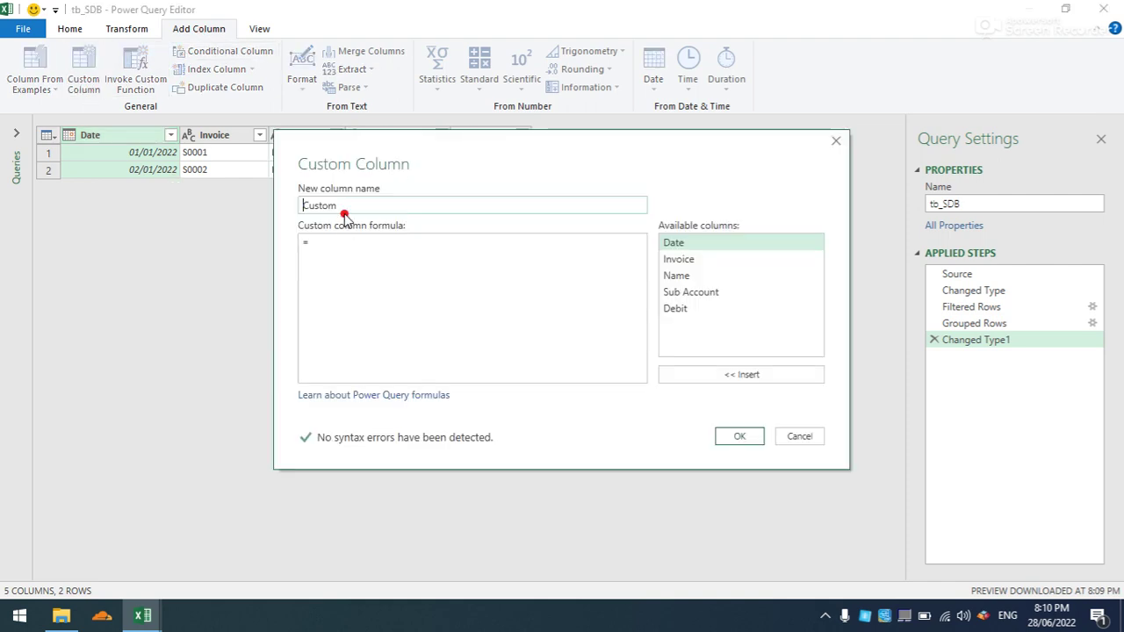
left_click(797, 436)
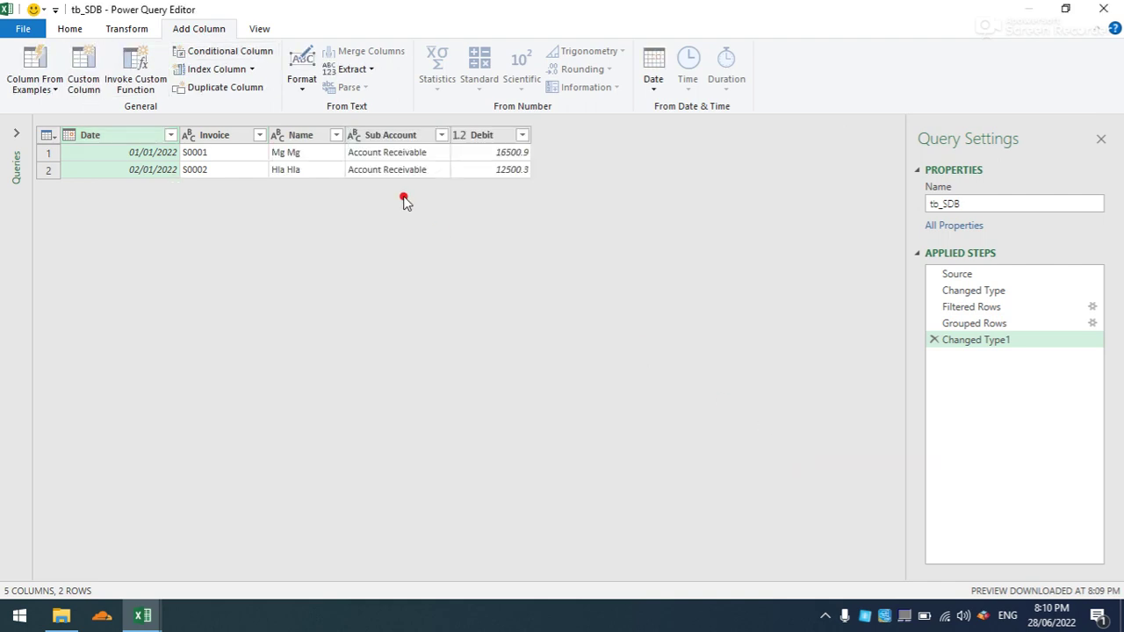
Rename the Sub Account column as Main Account.
left_click(384, 136)
double_click(383, 136)
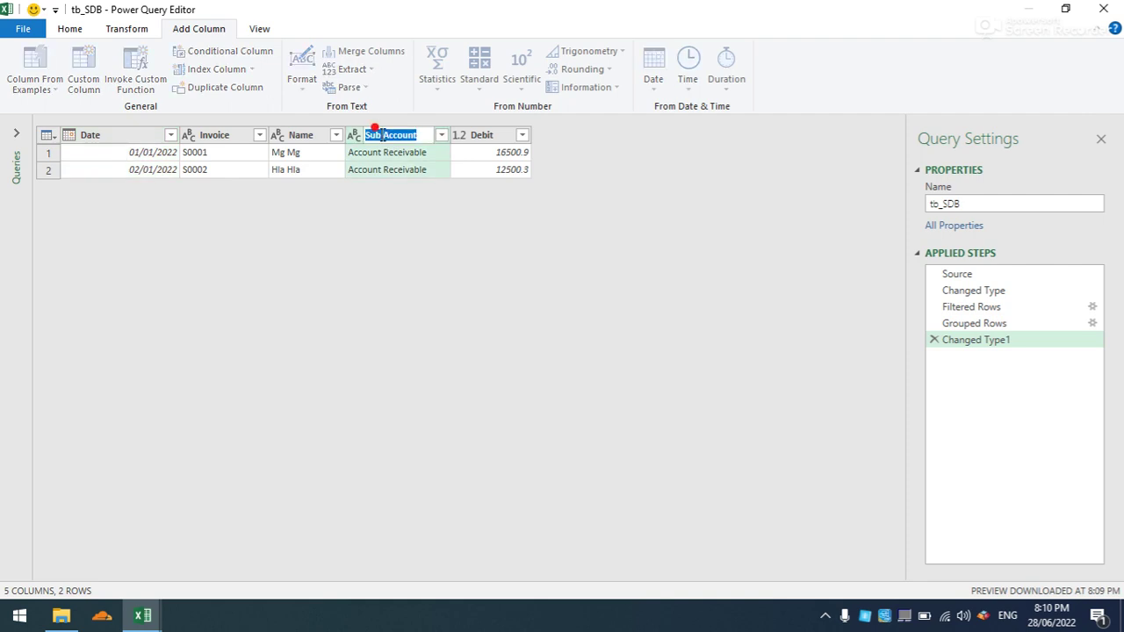
left_click(383, 135)
key("BackSpace")
key("BackSpace")
key("BackSpace")
key("BackSpace")
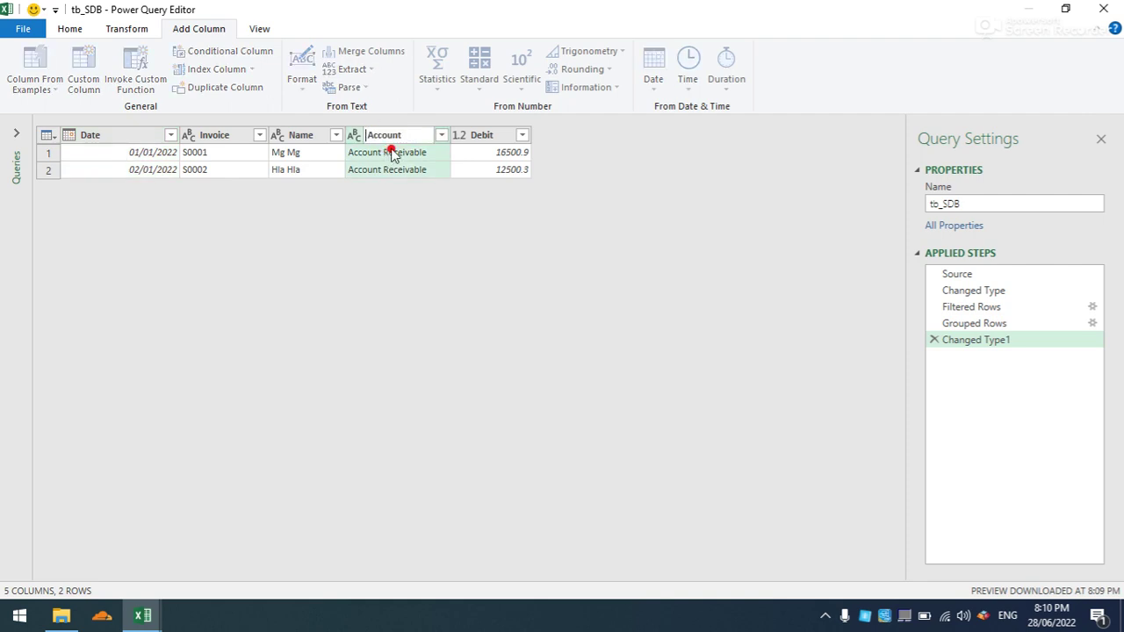
type("Main")
key("Return")
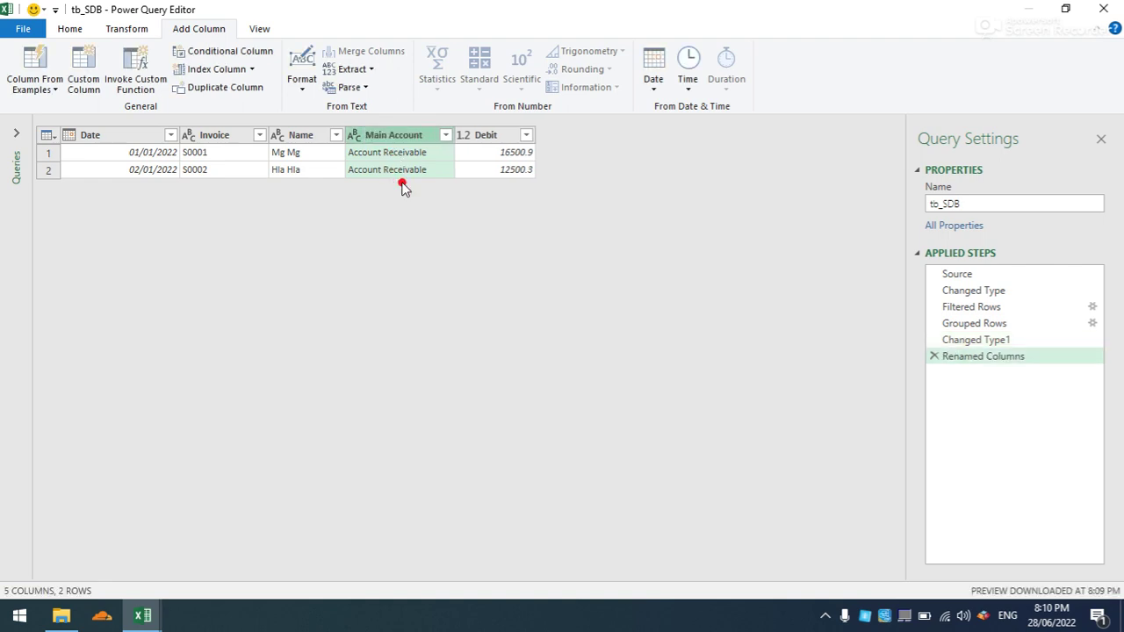
Add a custom column named Sub Accont with the constant text "Sale" and place it between Main Account and Debit.
left_click(78, 79)
left_click(360, 202)
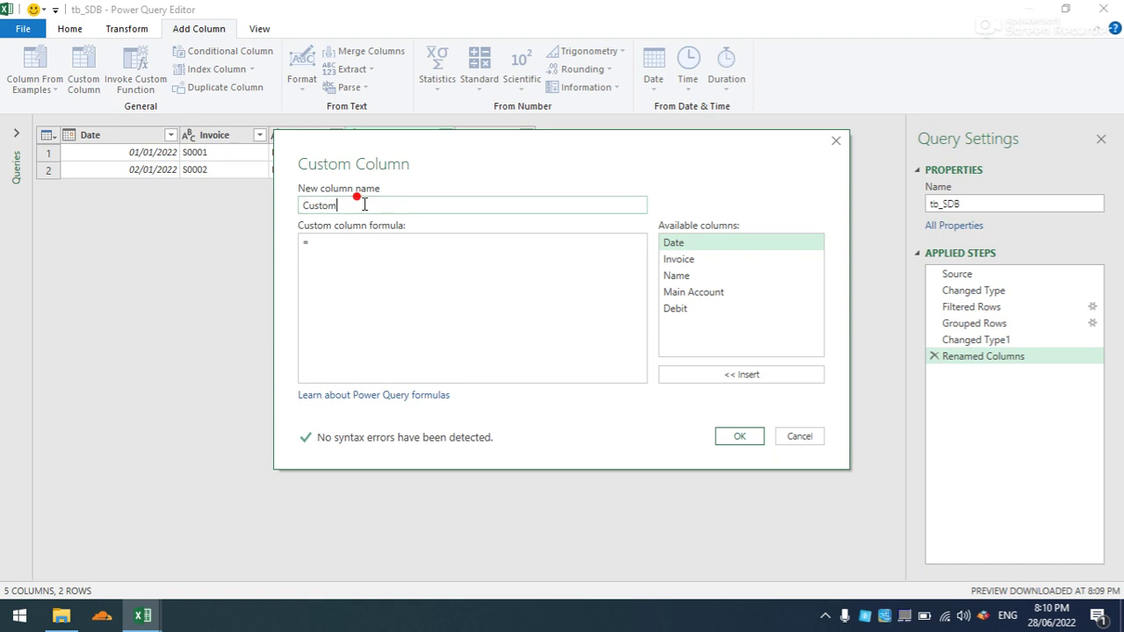
type("Sub Accont")
left_click(339, 236)
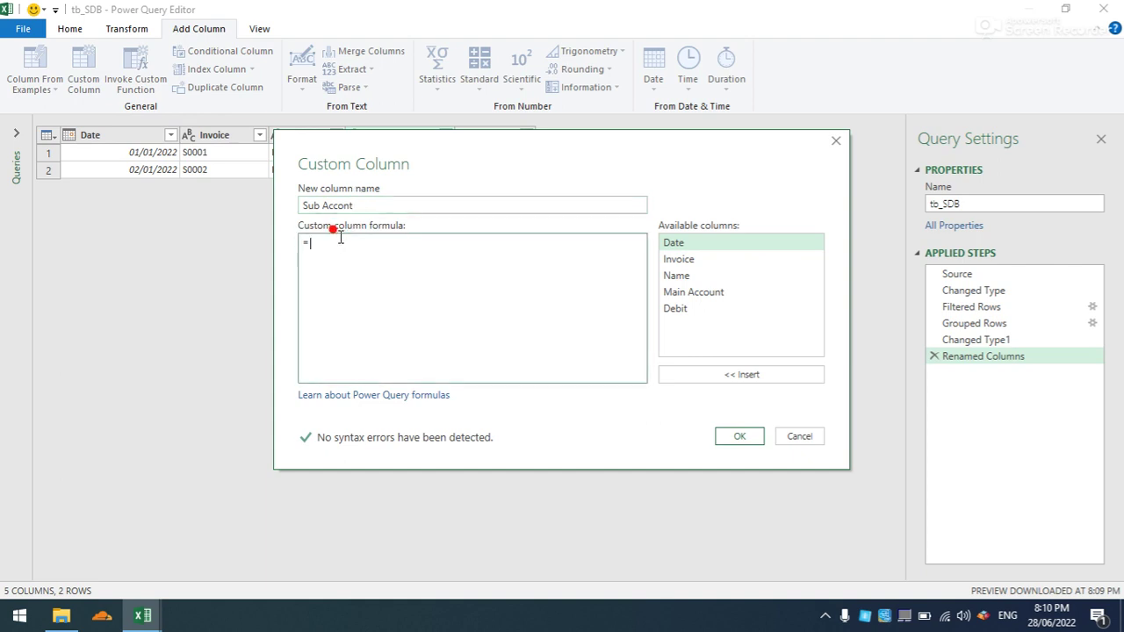
type("\"Sale")
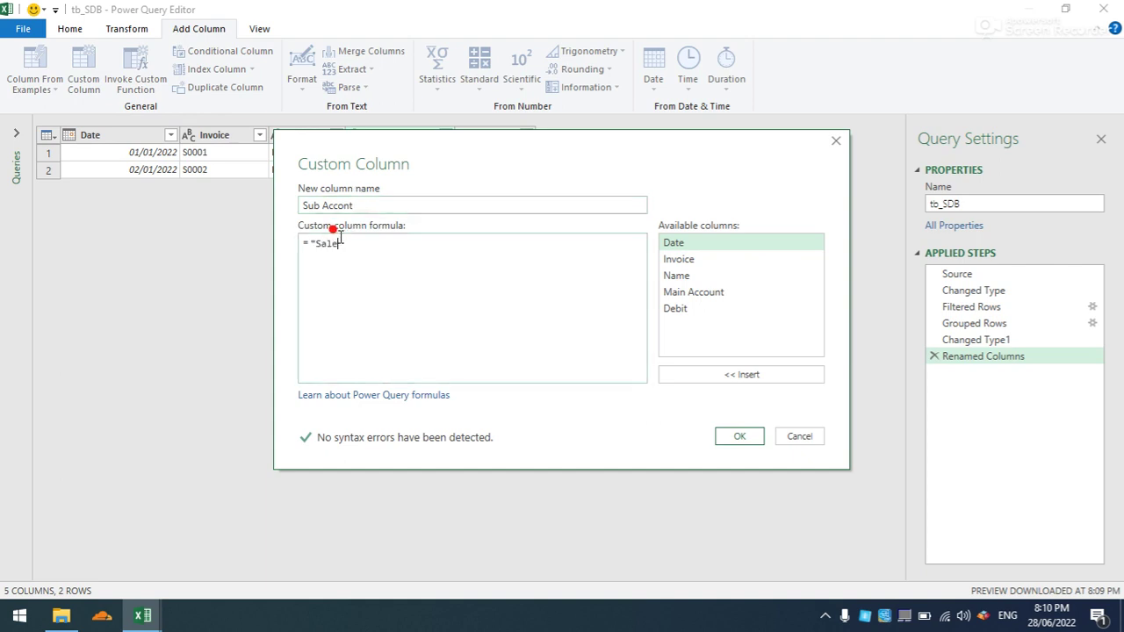
type("\"")
left_click(739, 435)
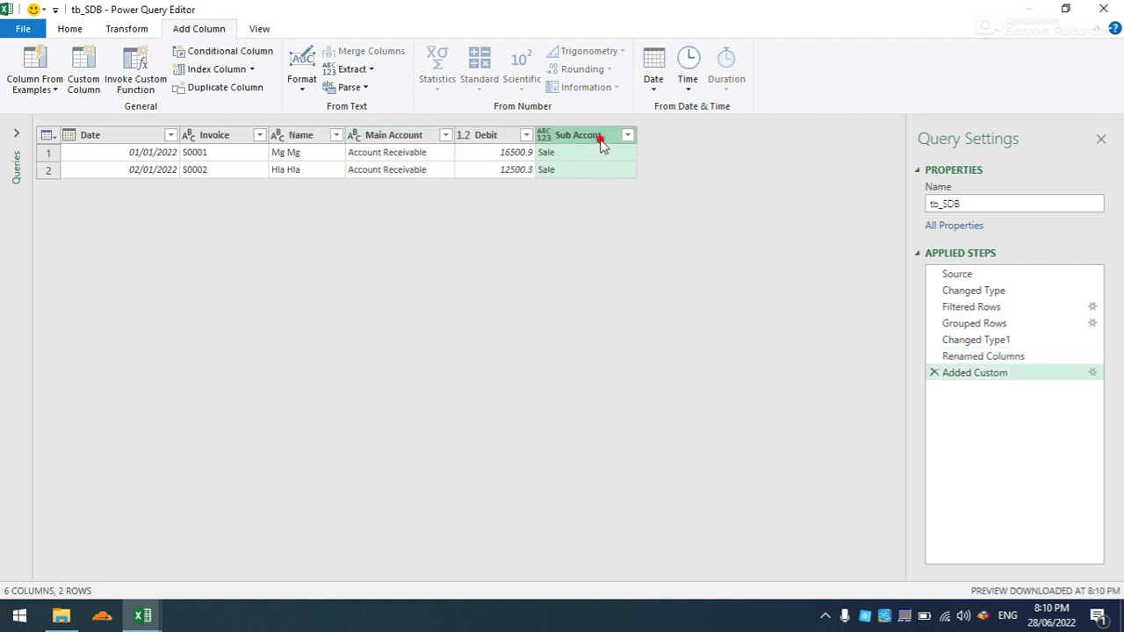
left_click_drag(601, 140, 497, 156)
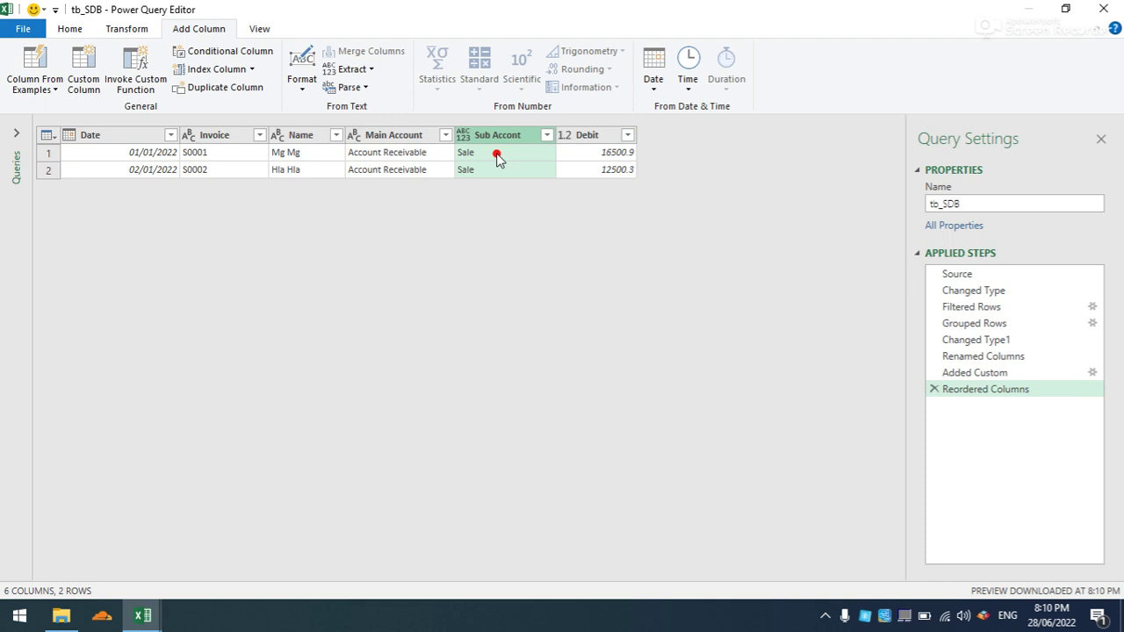
Add a custom column named Description that concatenates Invoice, Name and Sub Accont with the formula [Invoice]&[Name]&[Sub Accont].
left_click(84, 77)
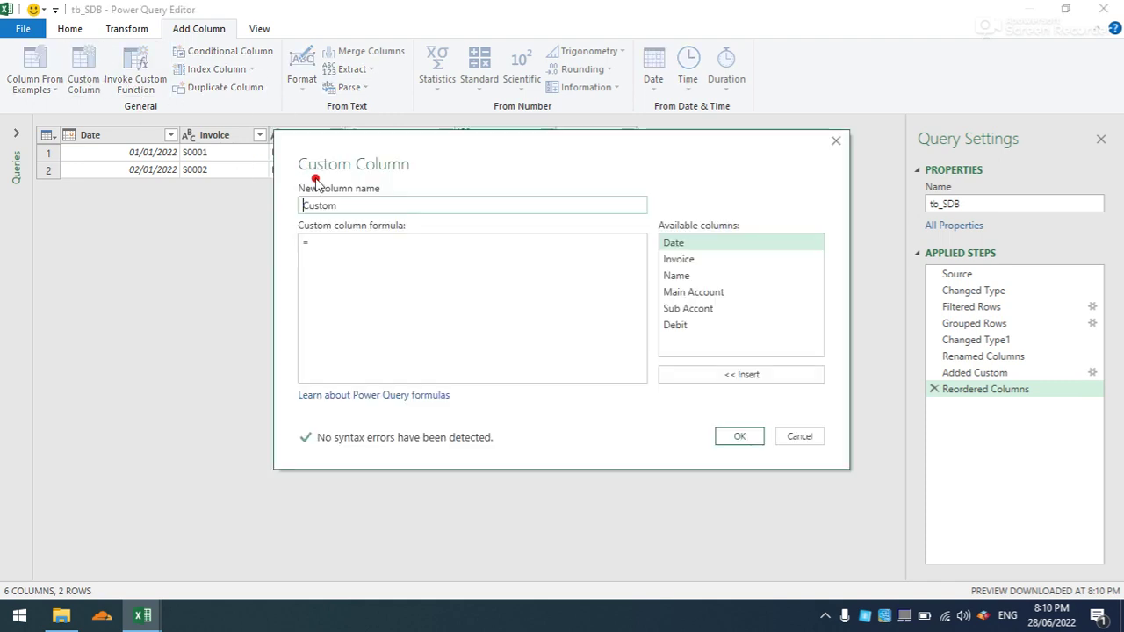
left_click(454, 206)
type("Desc")
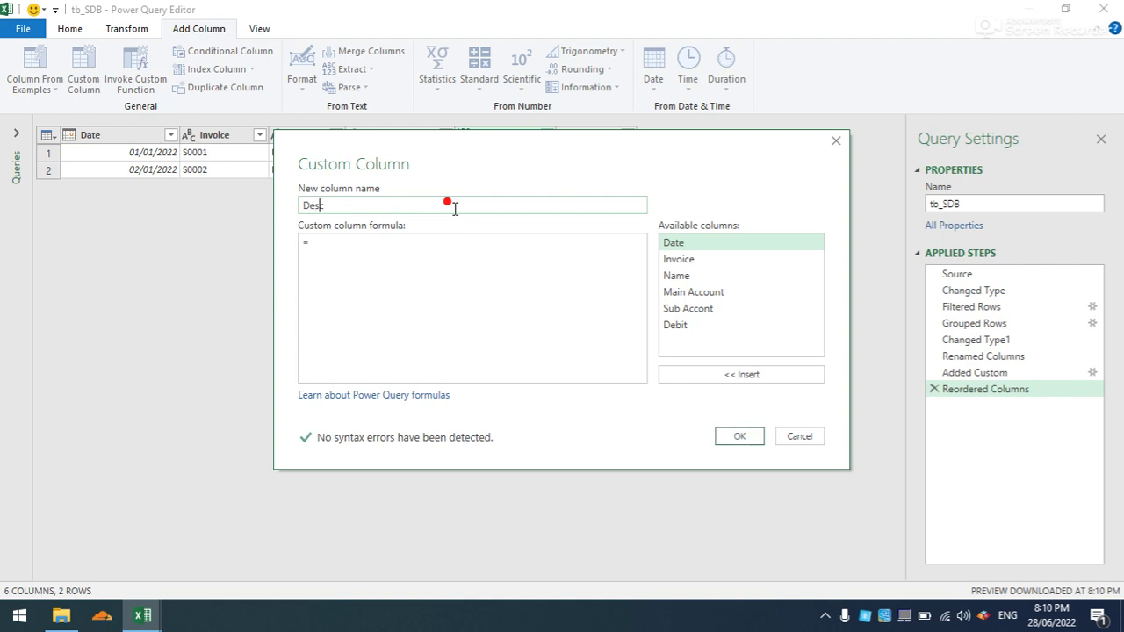
type("ription")
double_click(679, 261)
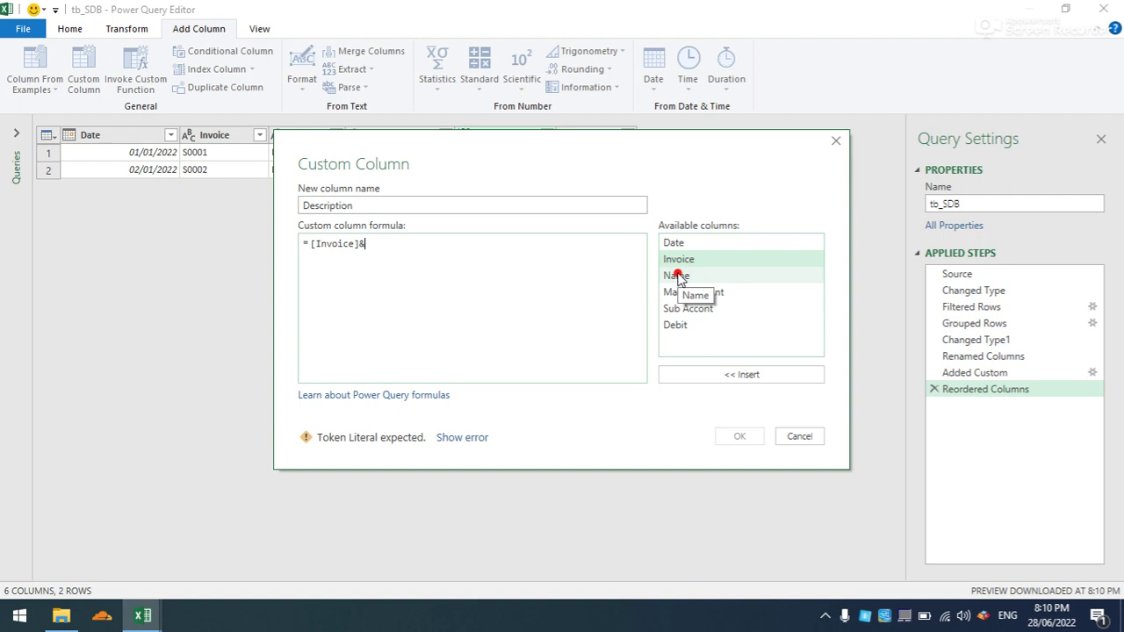
double_click(676, 275)
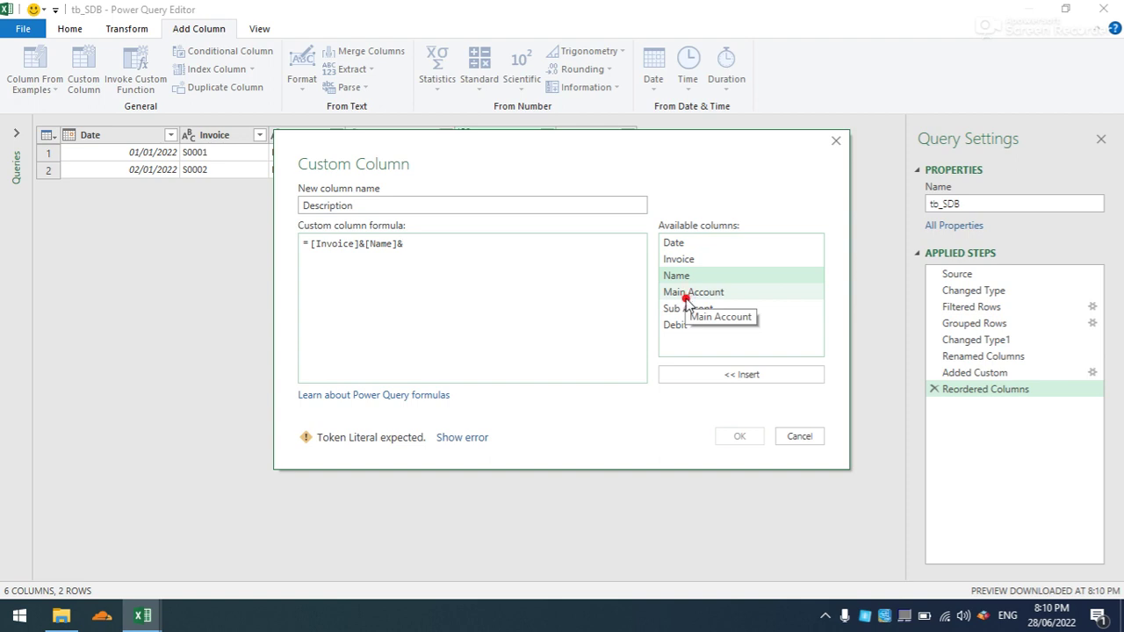
double_click(688, 310)
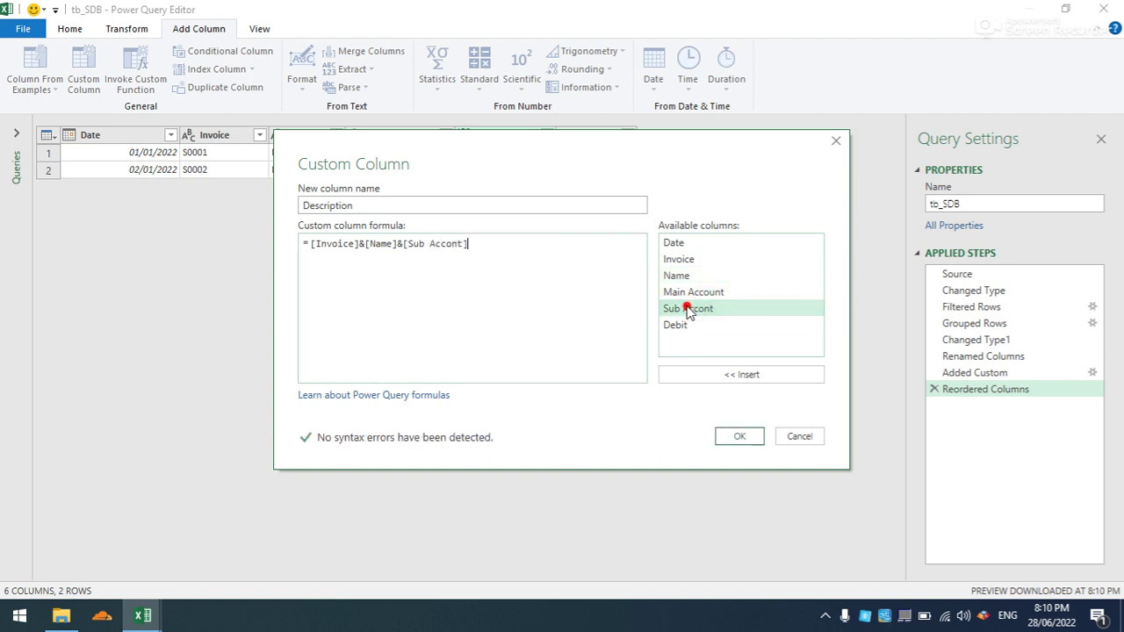
left_click(742, 435)
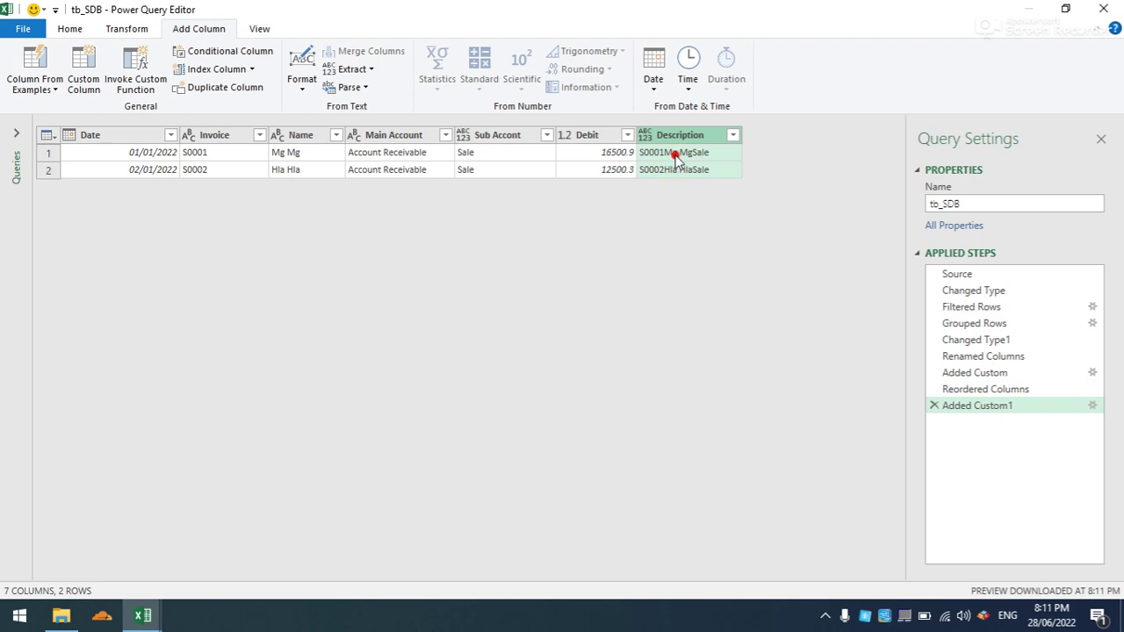
Edit the Description formula to insert " / " between Invoice, Name and Sub Accont, and place the column before Debit.
left_click(1091, 404)
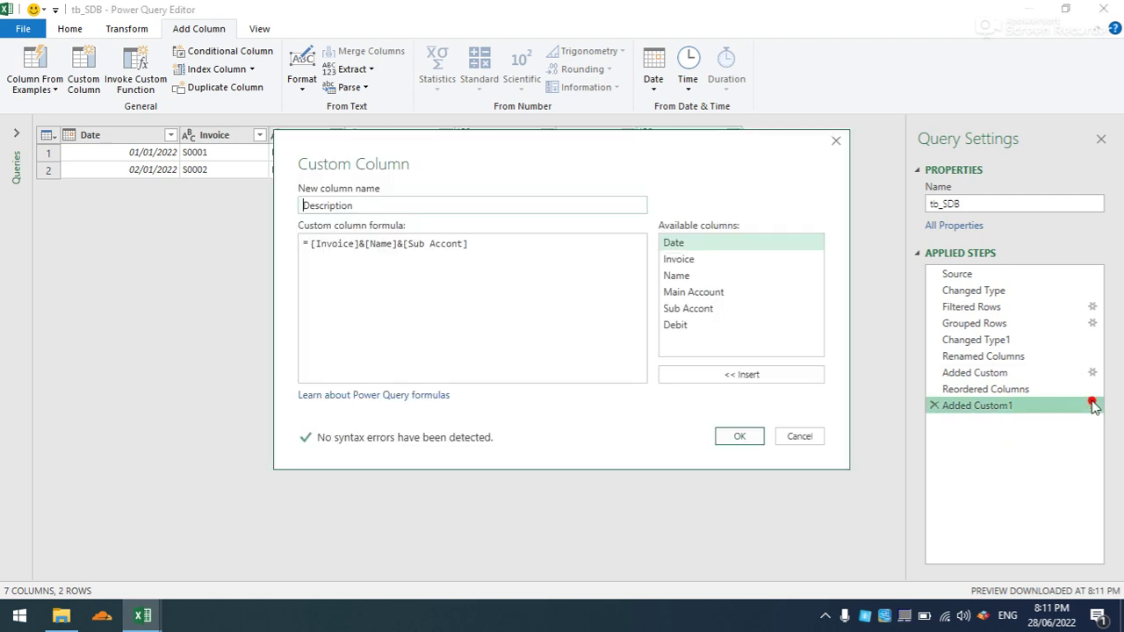
left_click(362, 253)
type("&\"")
key("BackSpace")
type("\" /\"")
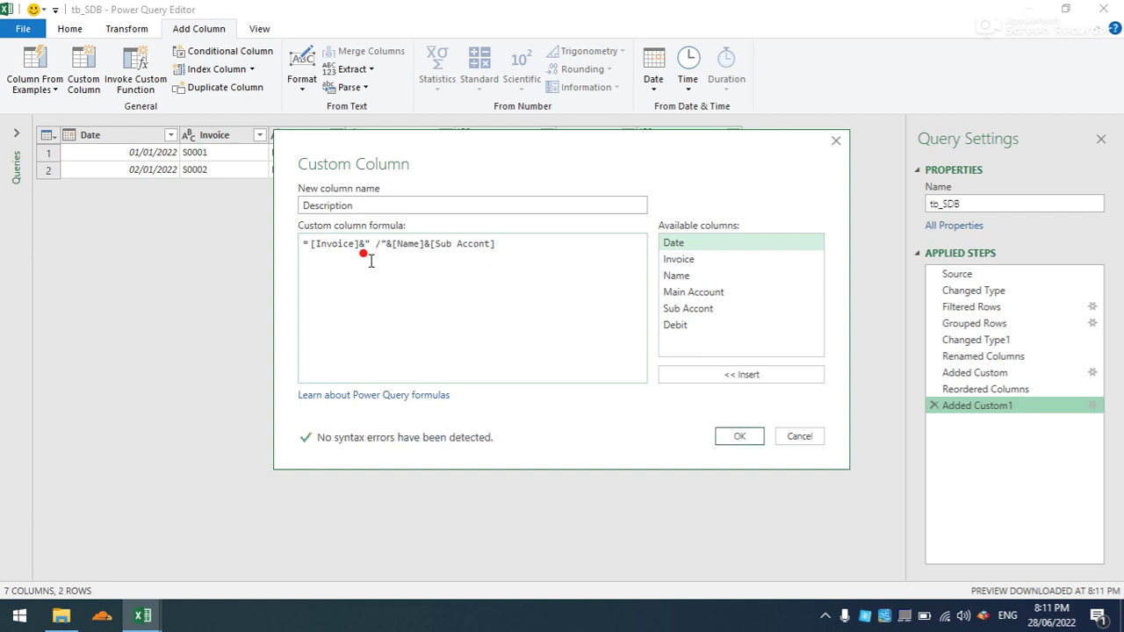
left_click(382, 245)
type("\" / \"")
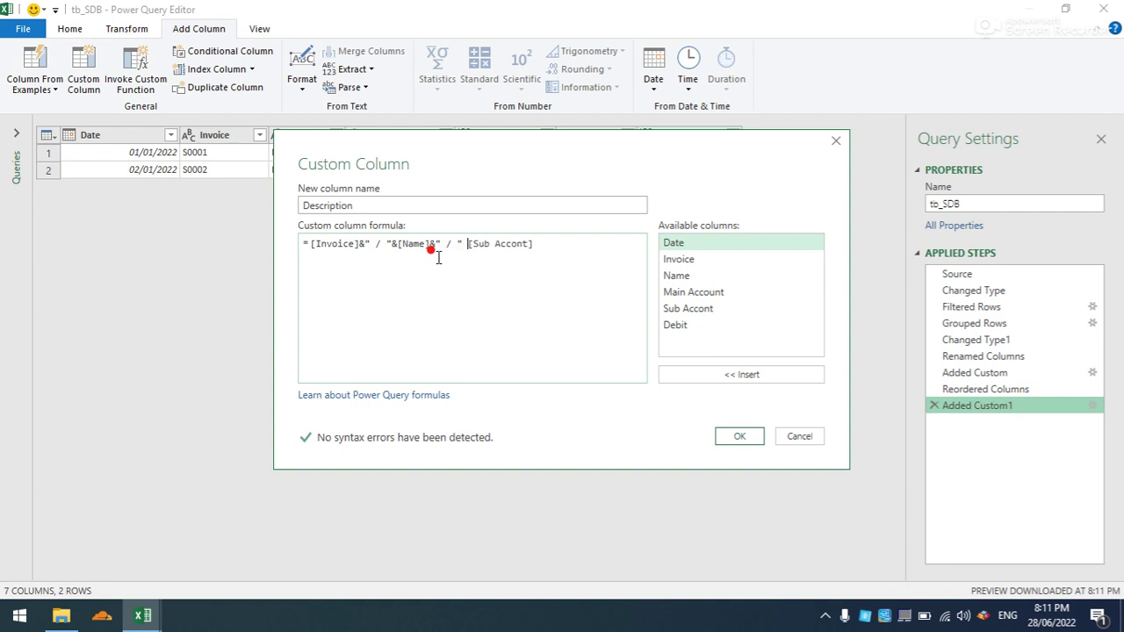
type(" &")
left_click(738, 436)
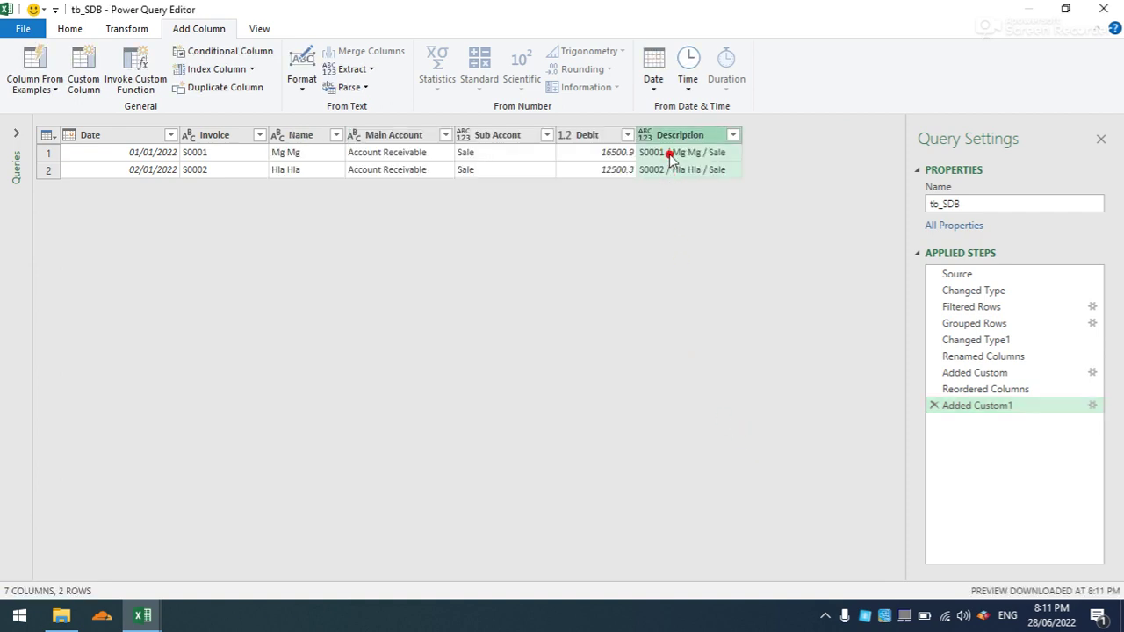
left_click_drag(694, 138, 590, 140)
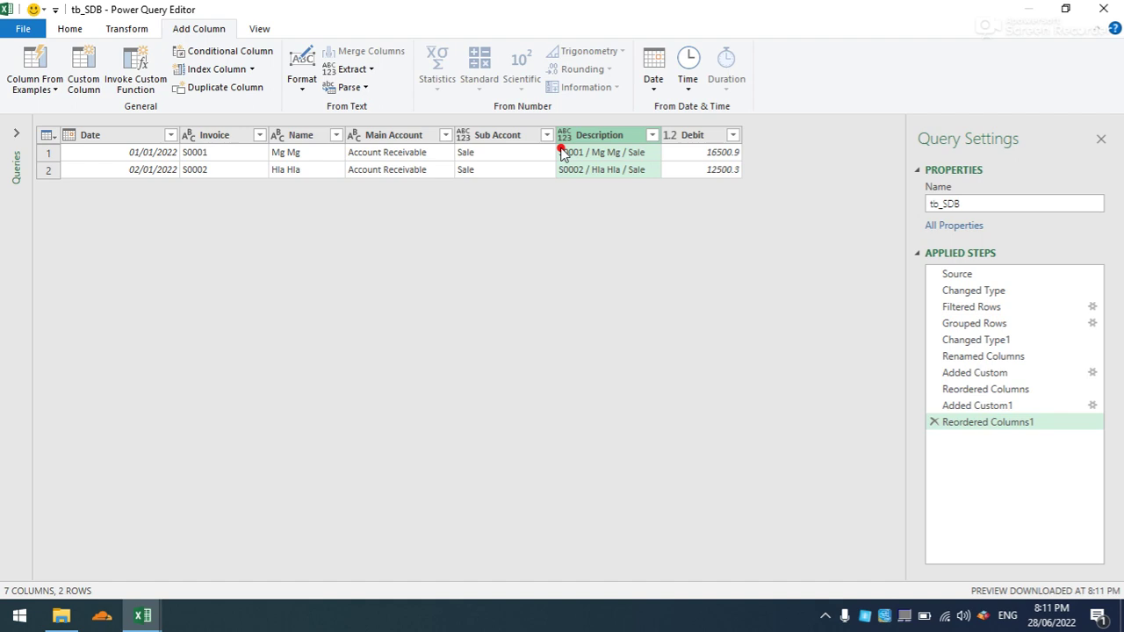
Add a custom column named Credit with the constant value 0.
left_click(92, 71)
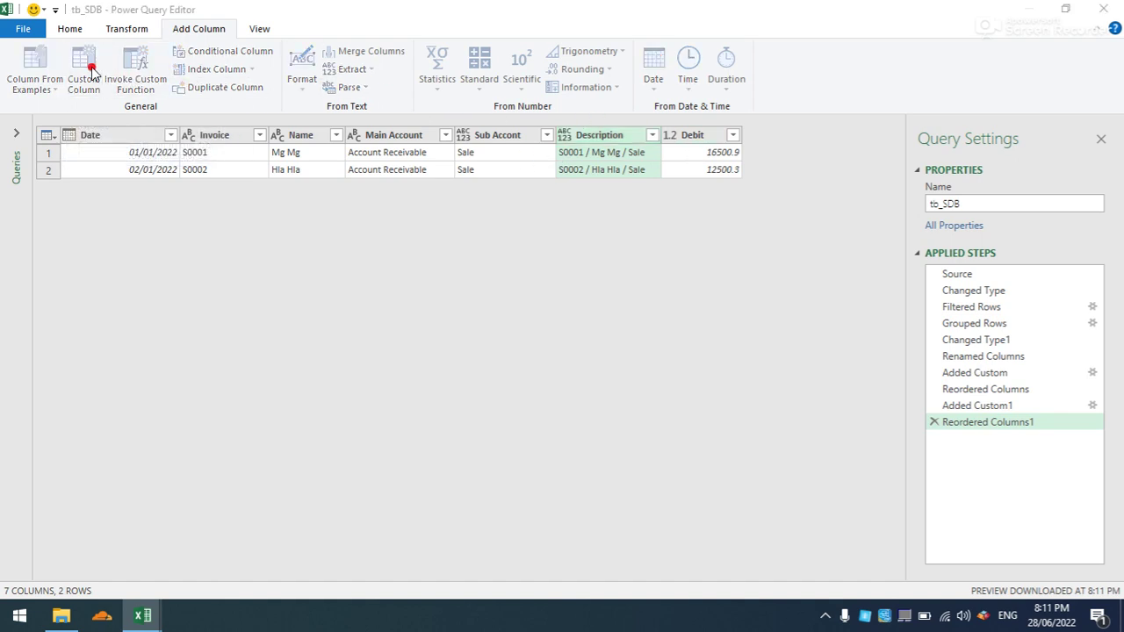
left_click(400, 207)
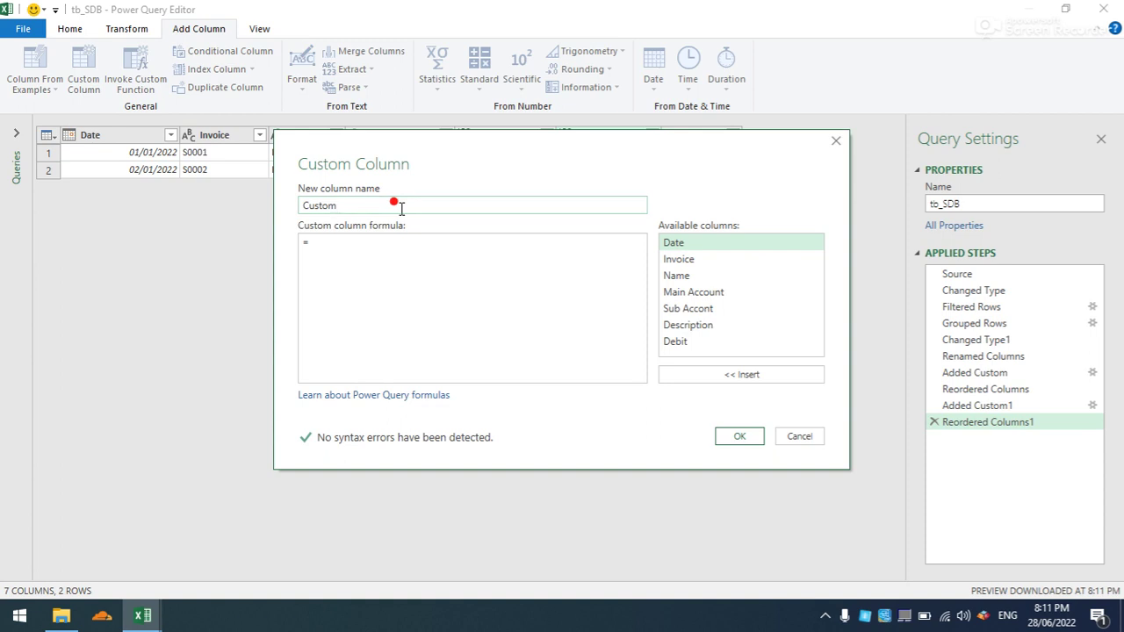
type("Cr")
left_click(335, 249)
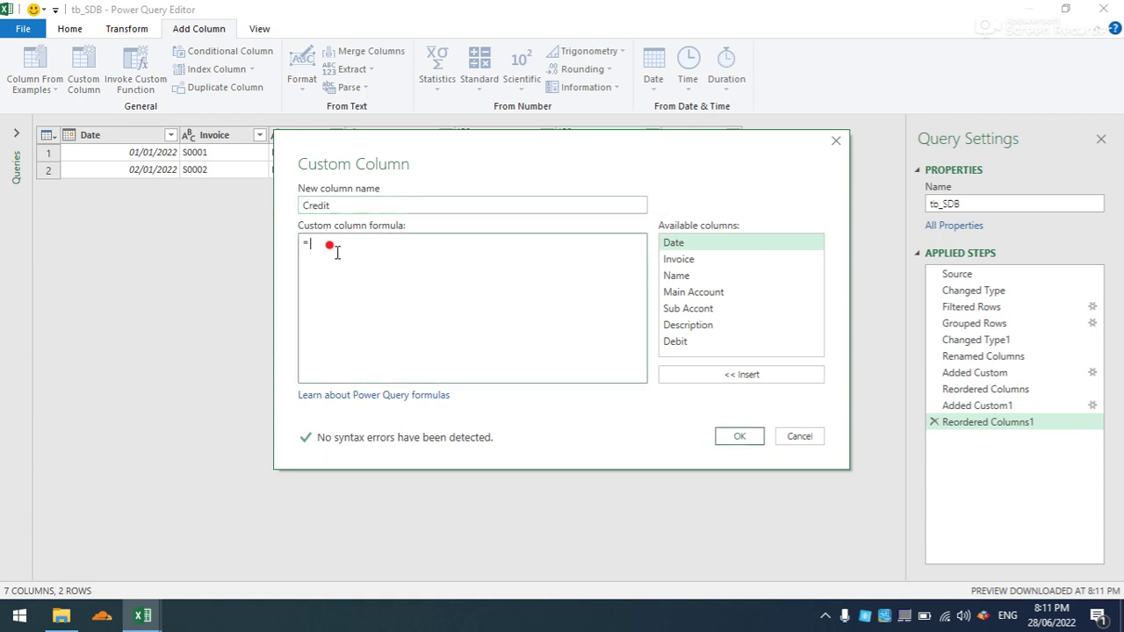
left_click(739, 436)
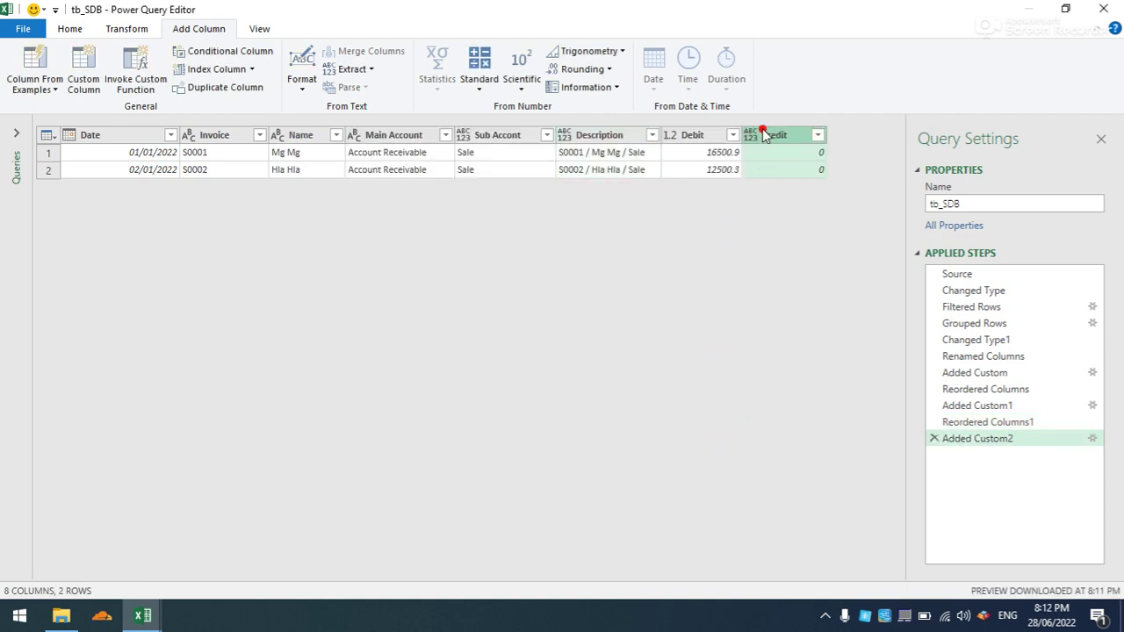
Change the Credit column's data type to Decimal Number.
left_click(127, 28)
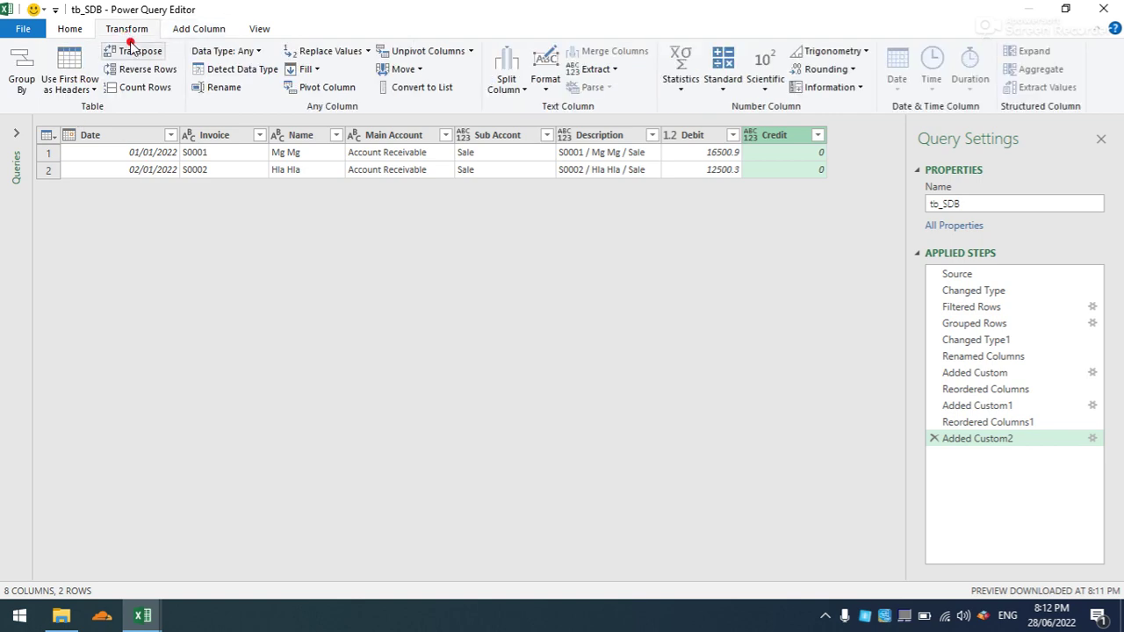
left_click(216, 53)
left_click(234, 72)
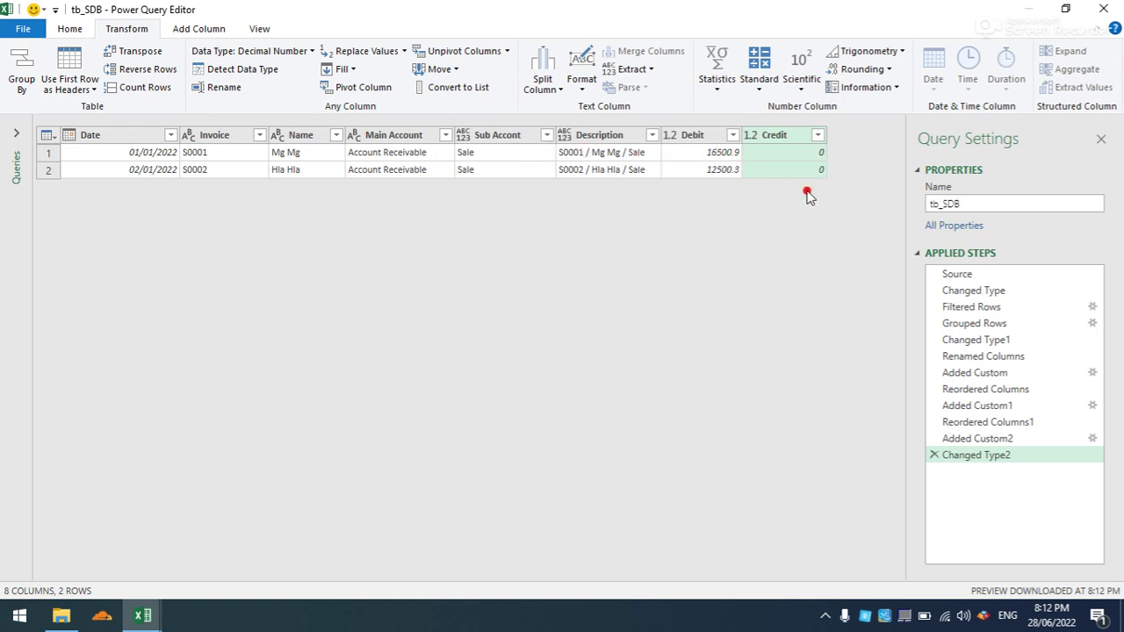
Rename the tb_SDB query as Sale Dr.
left_click_drag(977, 204, 922, 207)
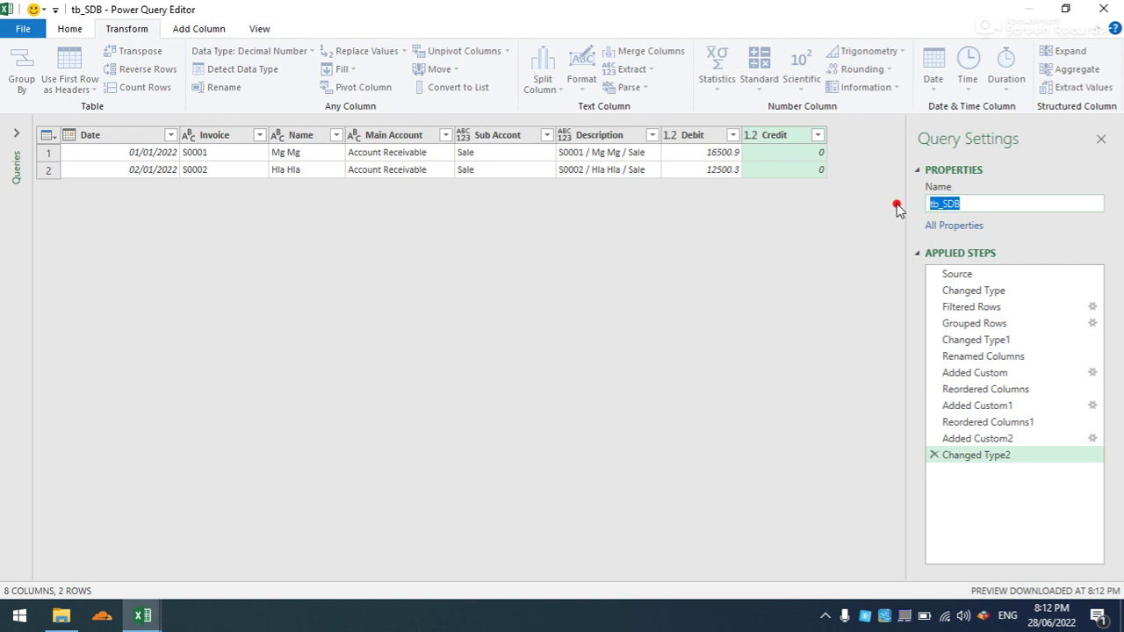
type("Sale Dr")
key("Return")
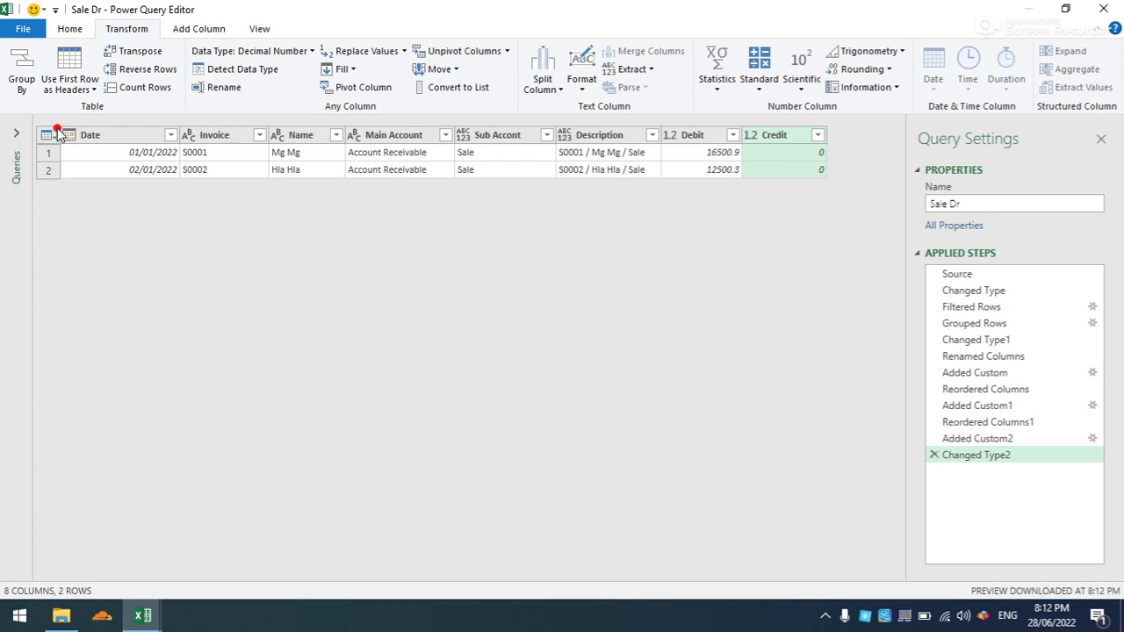
Close the query editor and load the Sale Dr query as a connection only.
left_click(77, 31)
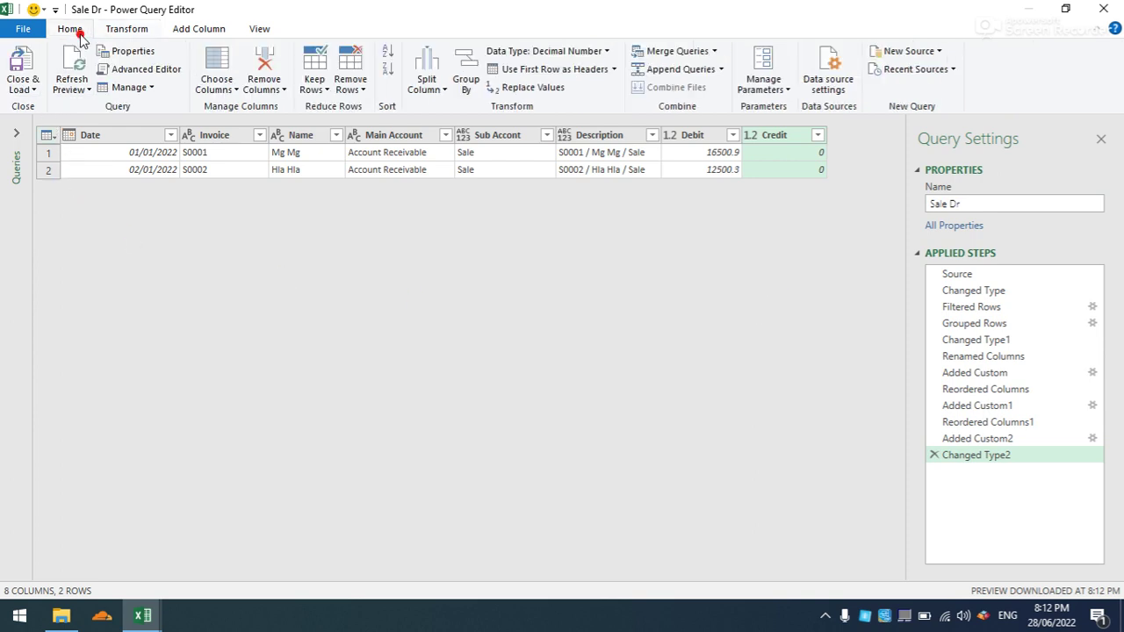
left_click(33, 88)
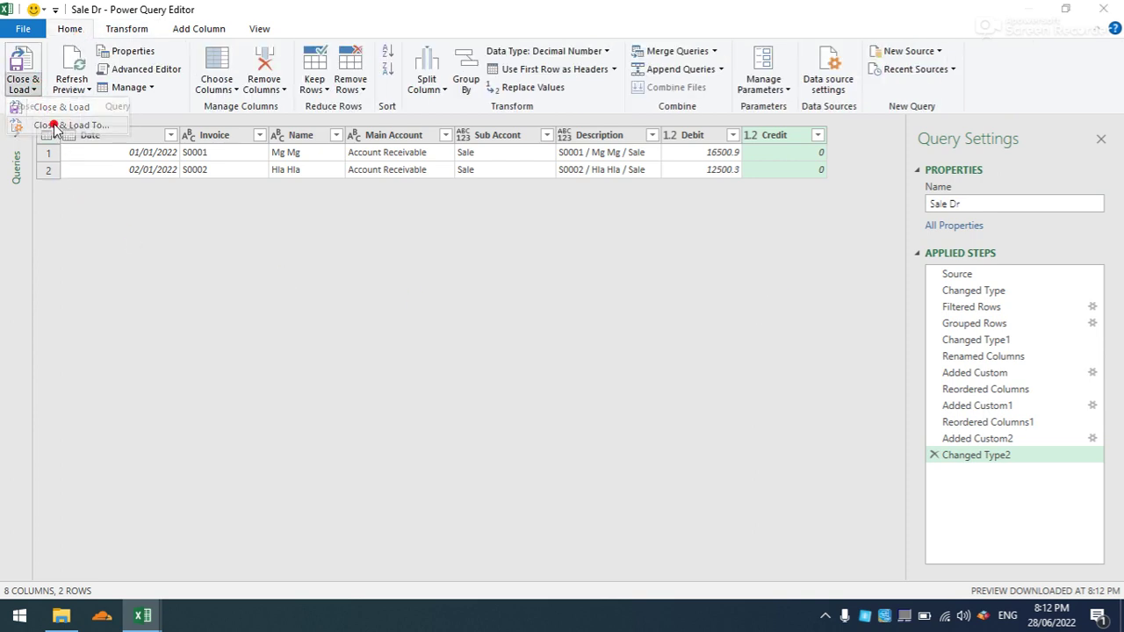
left_click(54, 126)
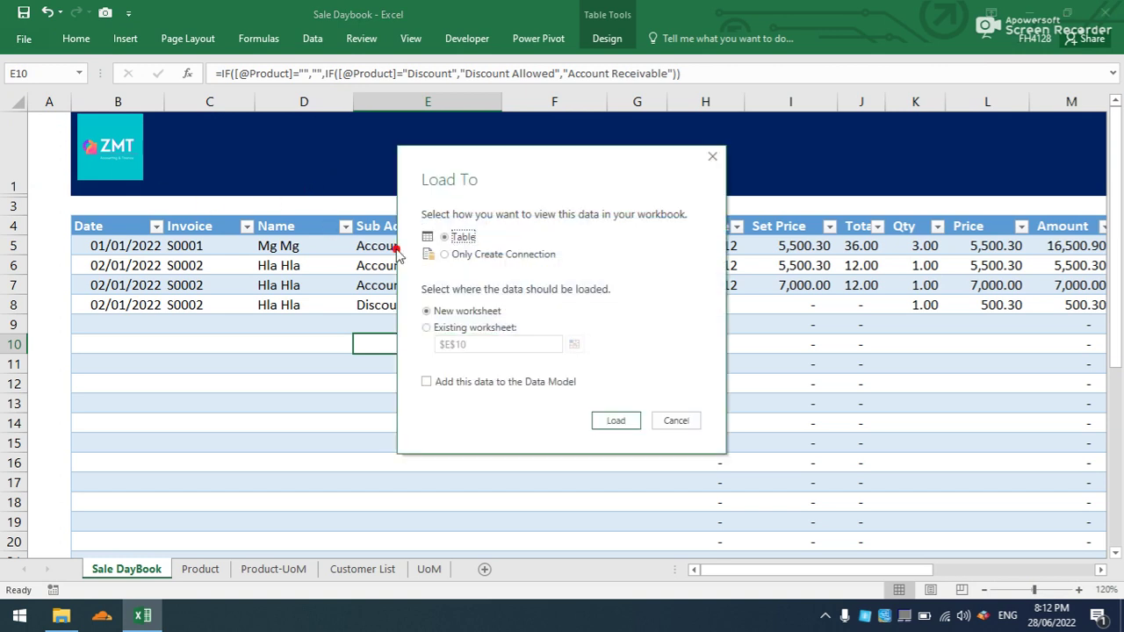
left_click(445, 254)
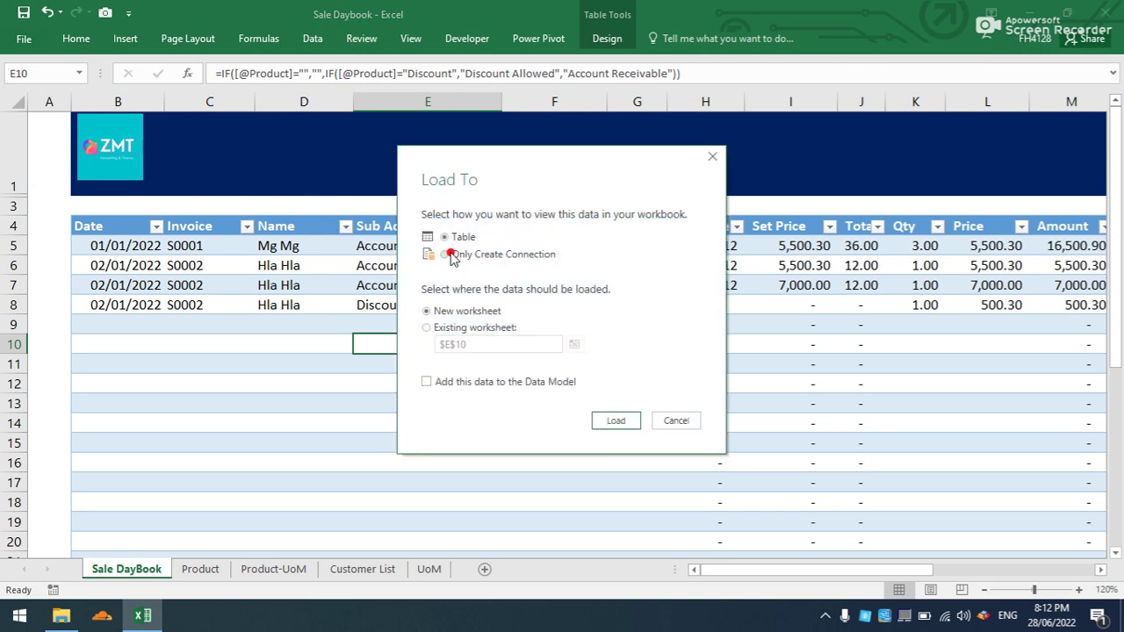
left_click(613, 424)
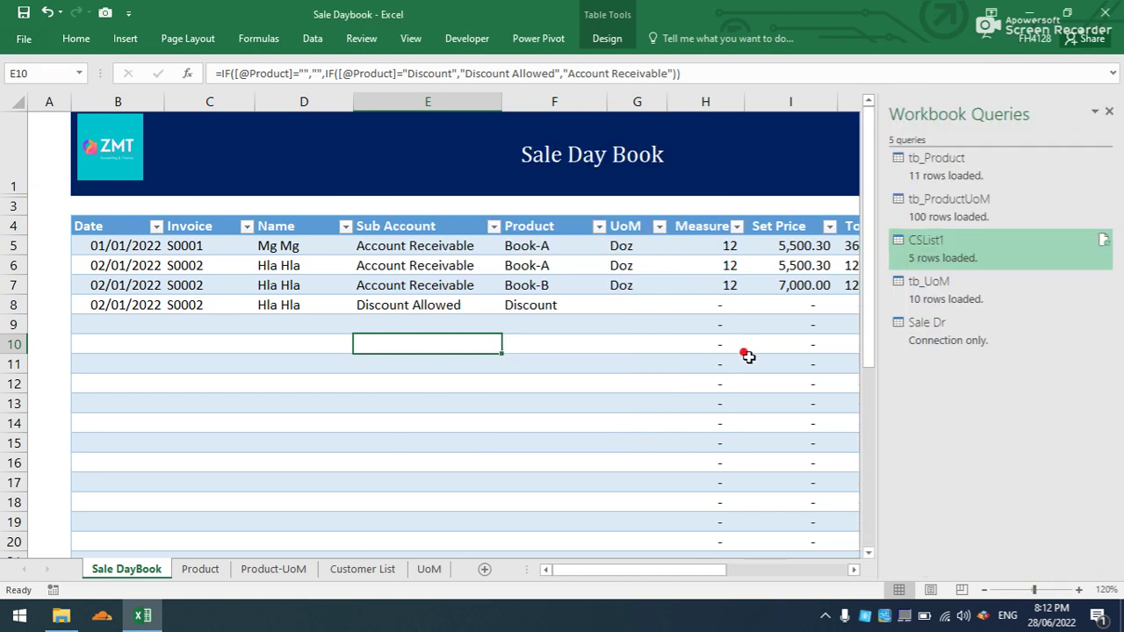
Duplicate the Sale Dr query in the workbook and rename the copy as Sale Cr.
left_click(913, 331)
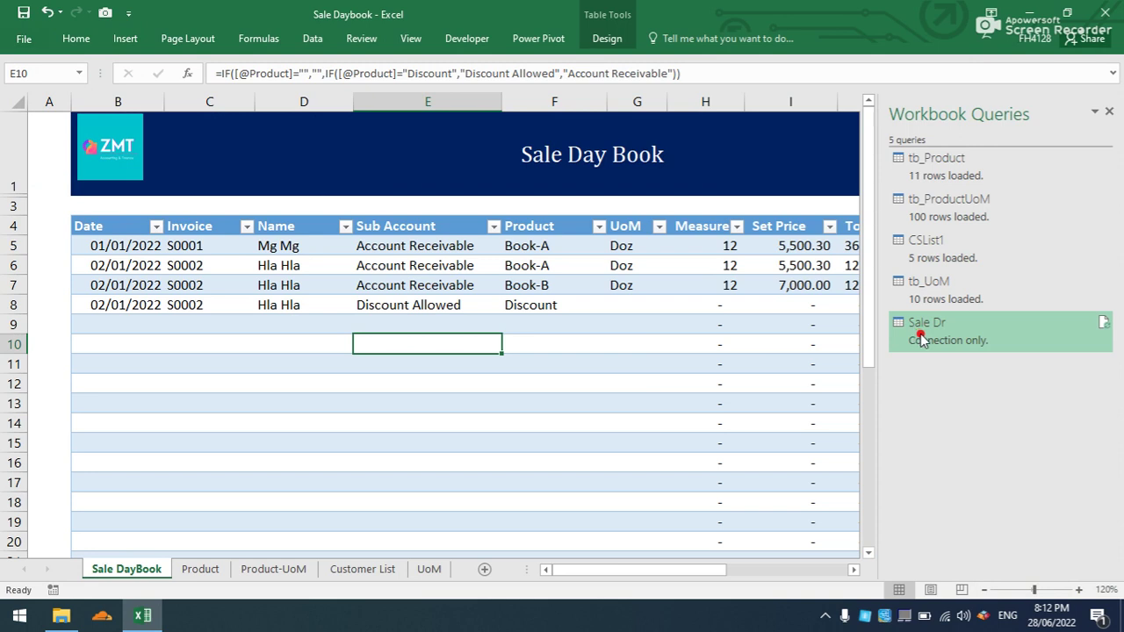
key("ctrl+v")
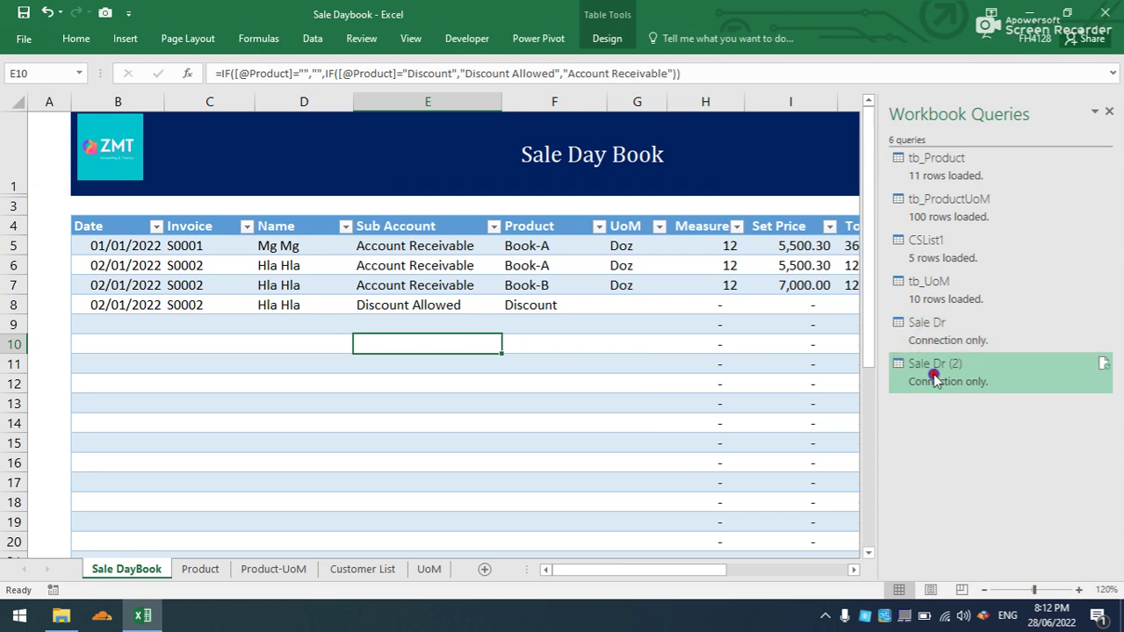
right_click(934, 376)
left_click(979, 341)
type("Sale")
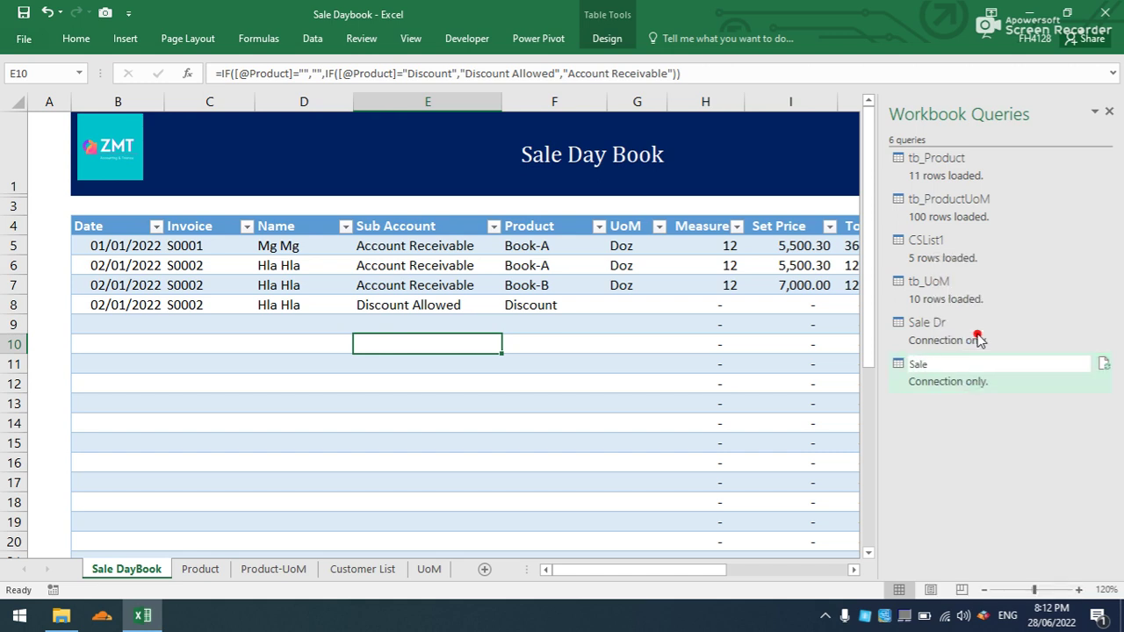
type(" Cr")
Open the Sale Cr query for editing, place its Sub Accont column before Main Account and rename it Main1 Accont.
double_click(995, 384)
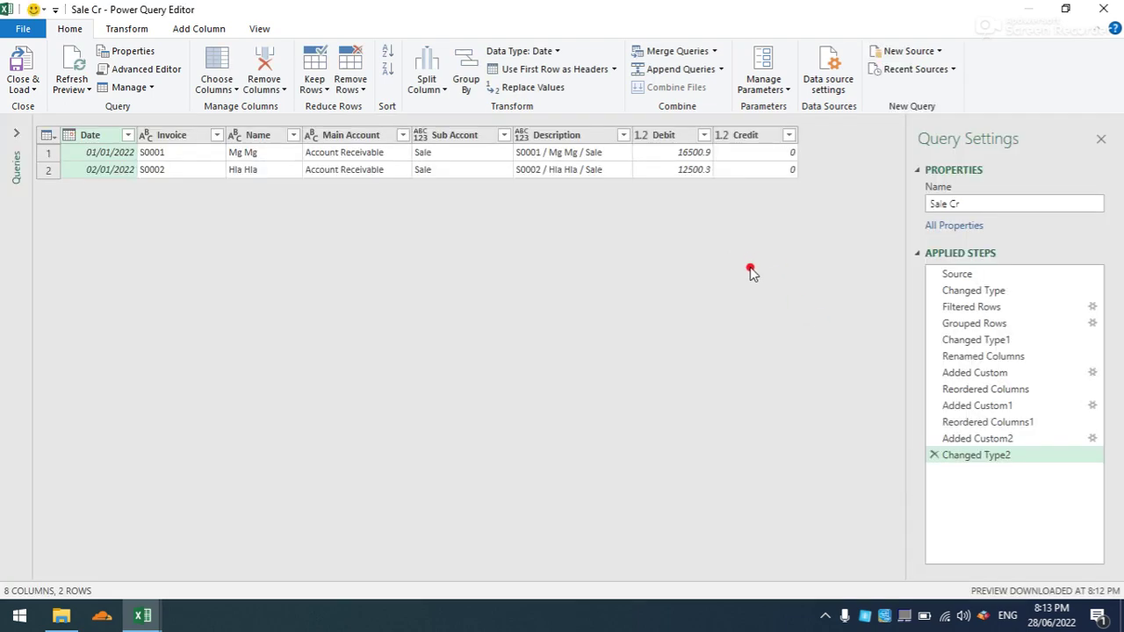
left_click_drag(464, 140, 371, 146)
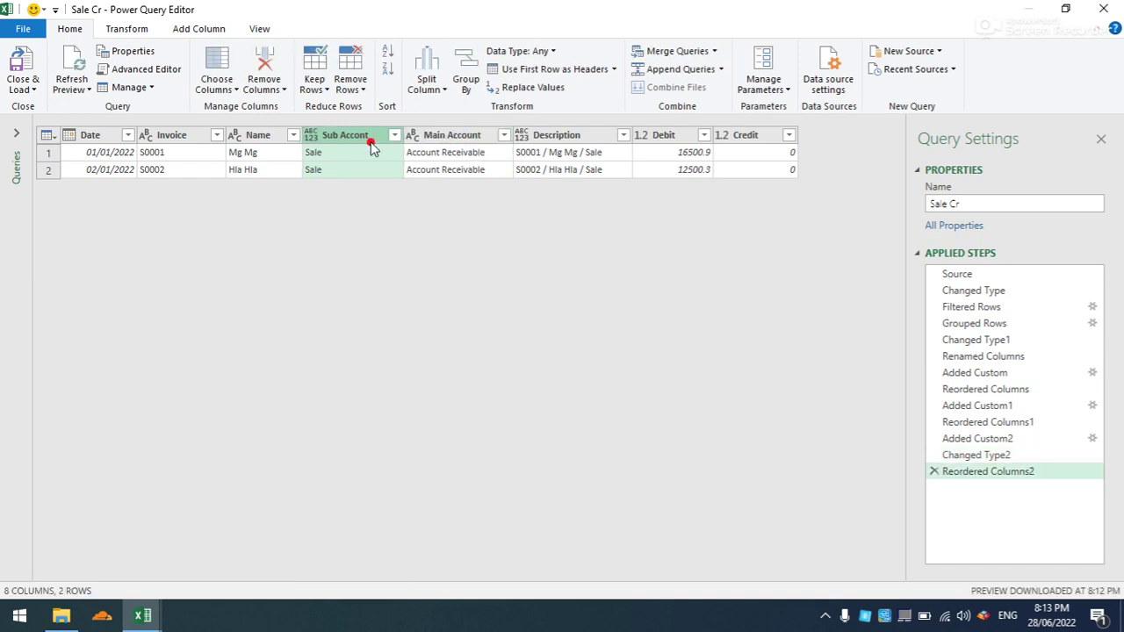
double_click(334, 136)
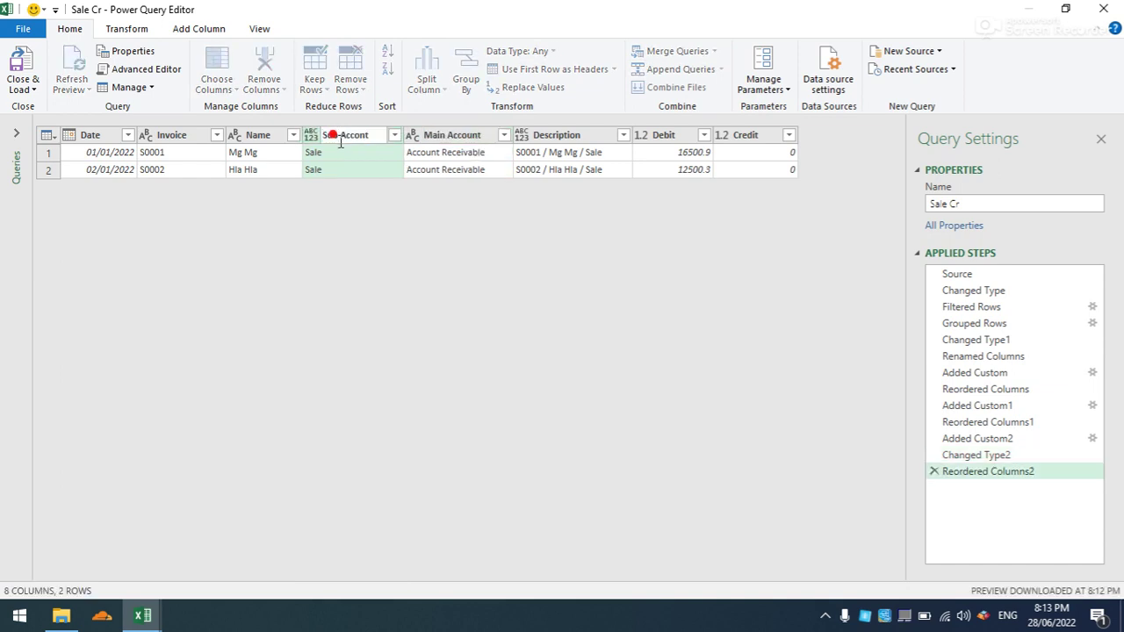
type("Main1")
Rename the Main Account column of Sale Cr, which holds the Account Receivable entries, as Sub Account.
left_click(441, 136)
double_click(453, 136)
left_click(453, 137)
key("BackSpace")
key("BackSpace")
key("BackSpace")
key("BackSpace")
key("BackSpace")
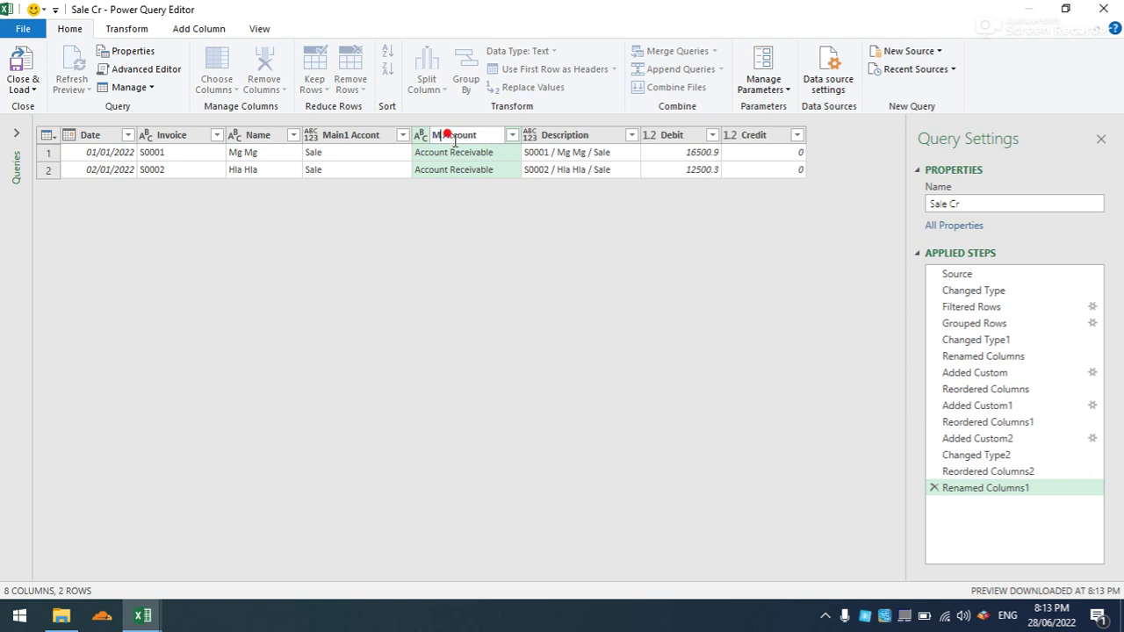
type("Sub")
key("Return")
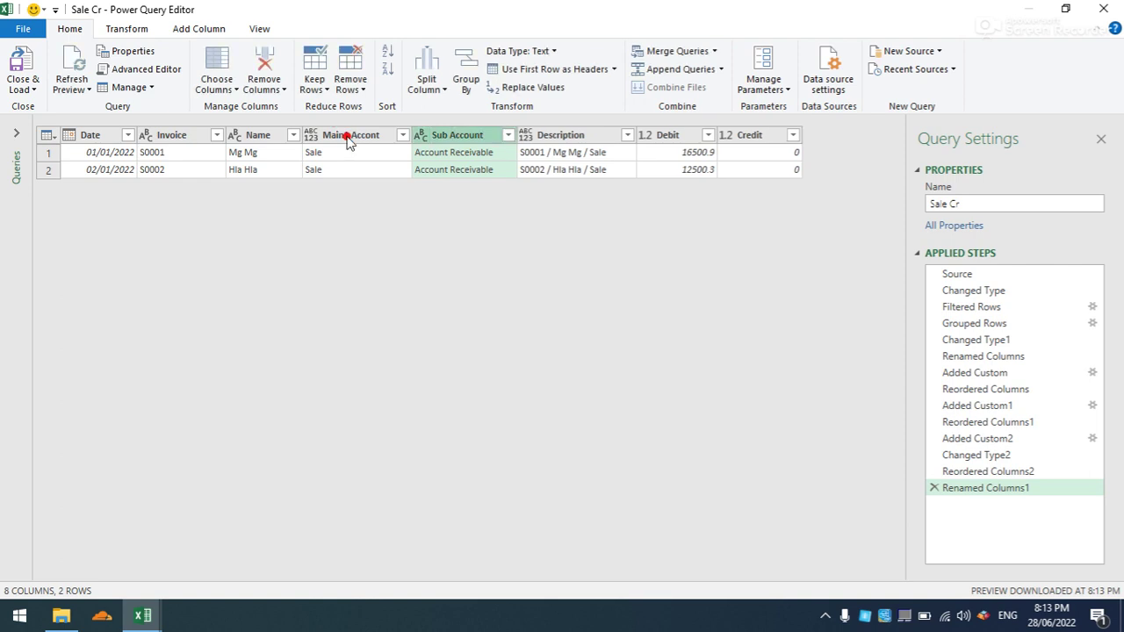
Correct the Main1 Accont column header to Main Account.
double_click(347, 136)
left_click(345, 135)
key("BackSpace")
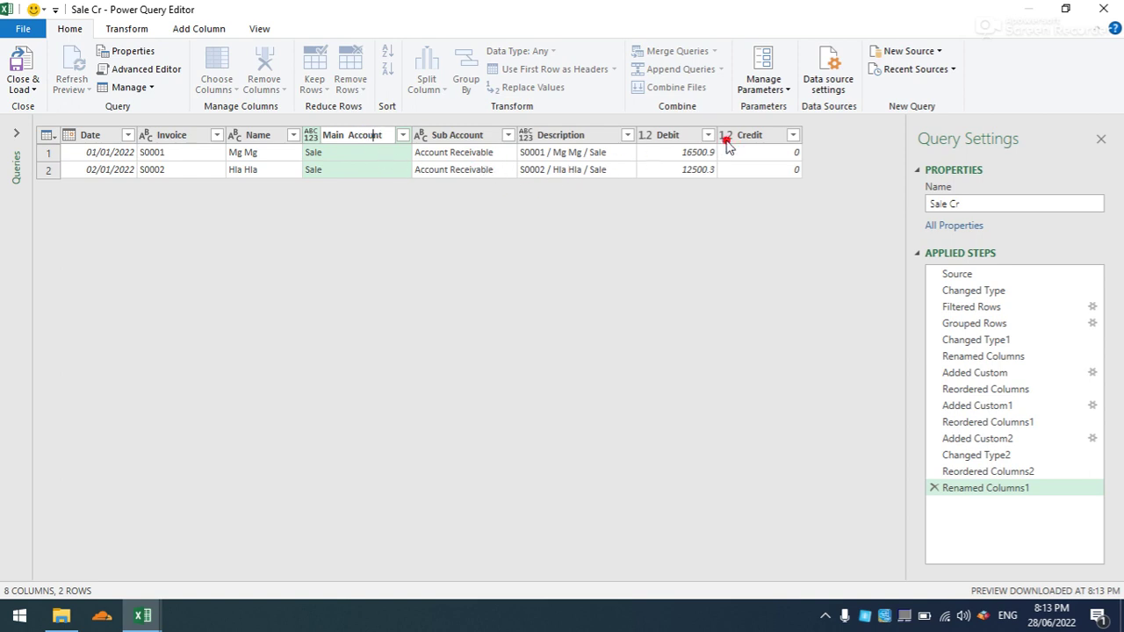
Move the Credit column before the Debit column and rename it Debit1.
left_click_drag(753, 133, 678, 149)
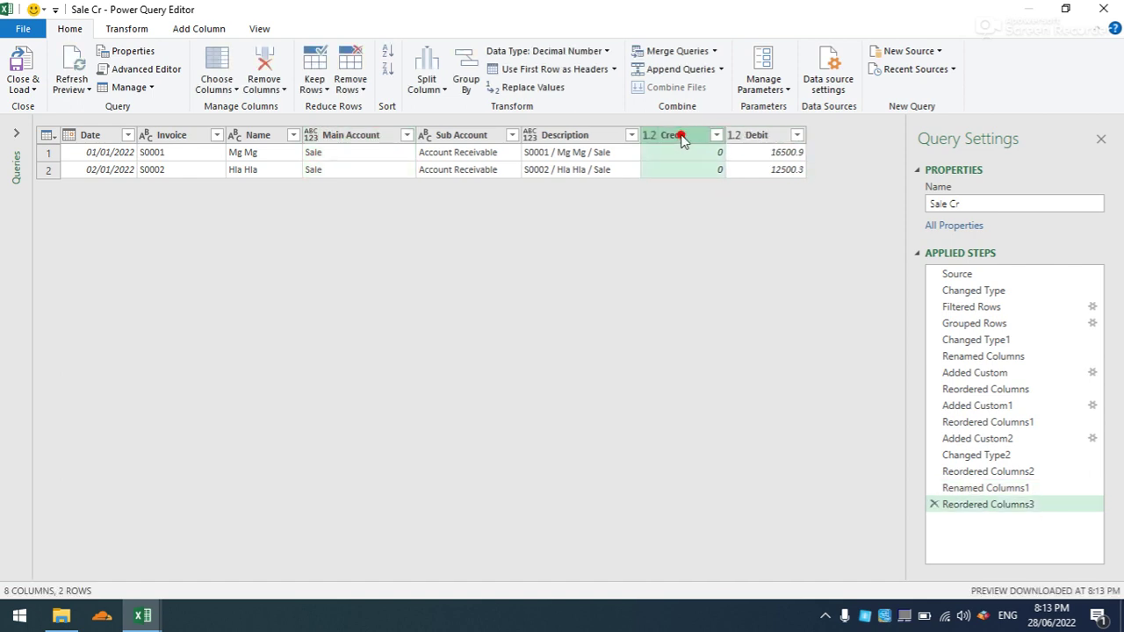
double_click(681, 135)
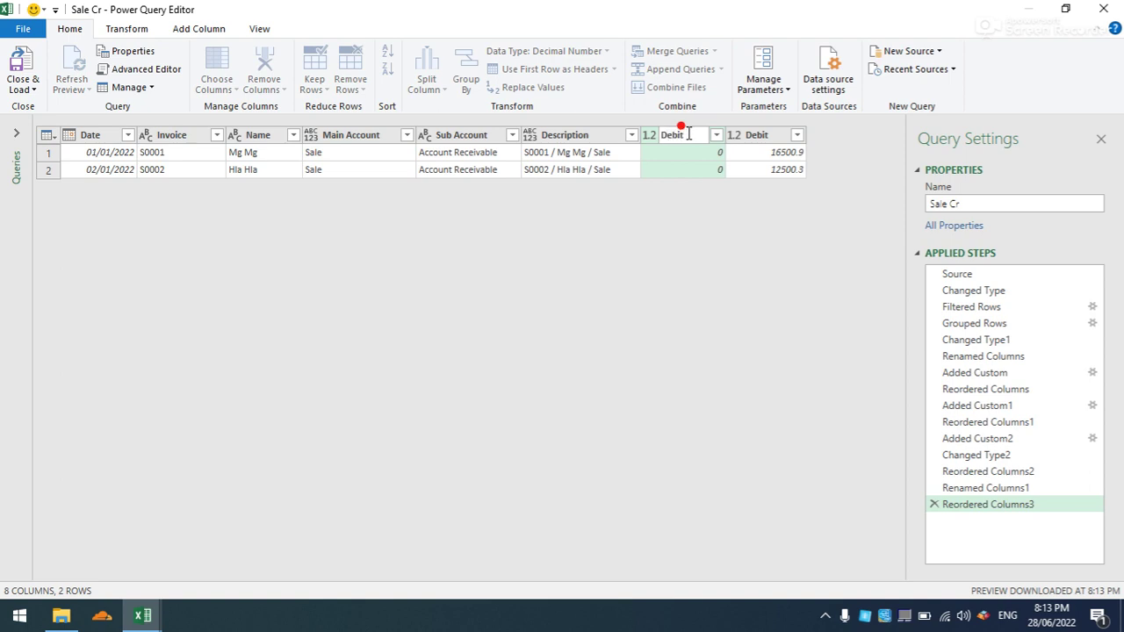
type("Debit1")
key("Return")
Rename the original Debit column as Credit and the Debit1 column as Debit.
double_click(758, 138)
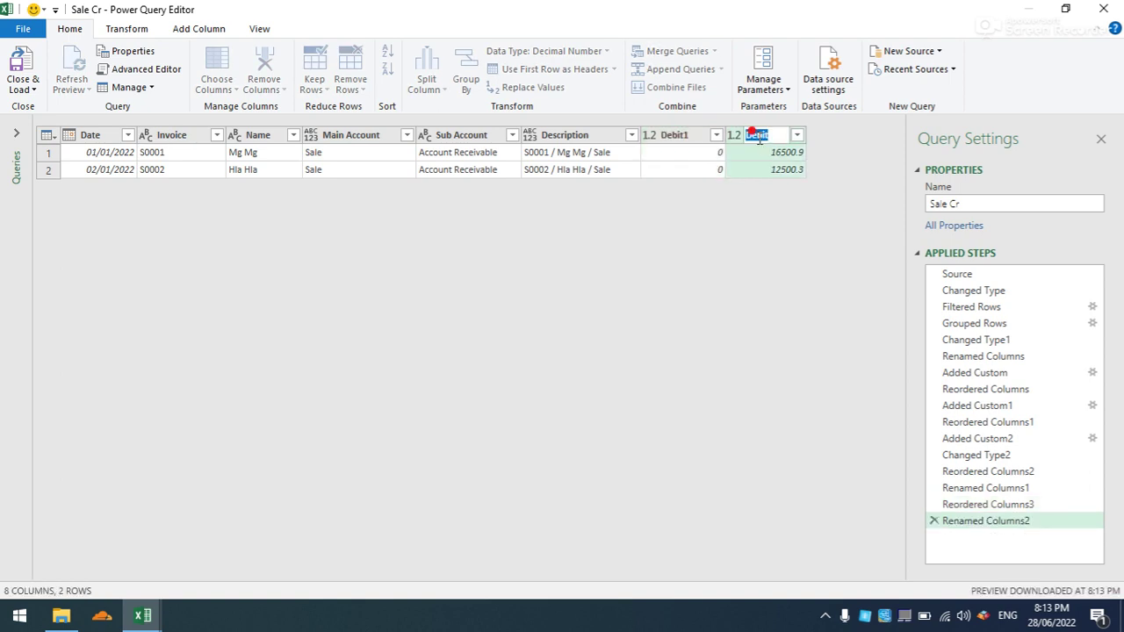
type("Credit")
double_click(693, 136)
key("End")
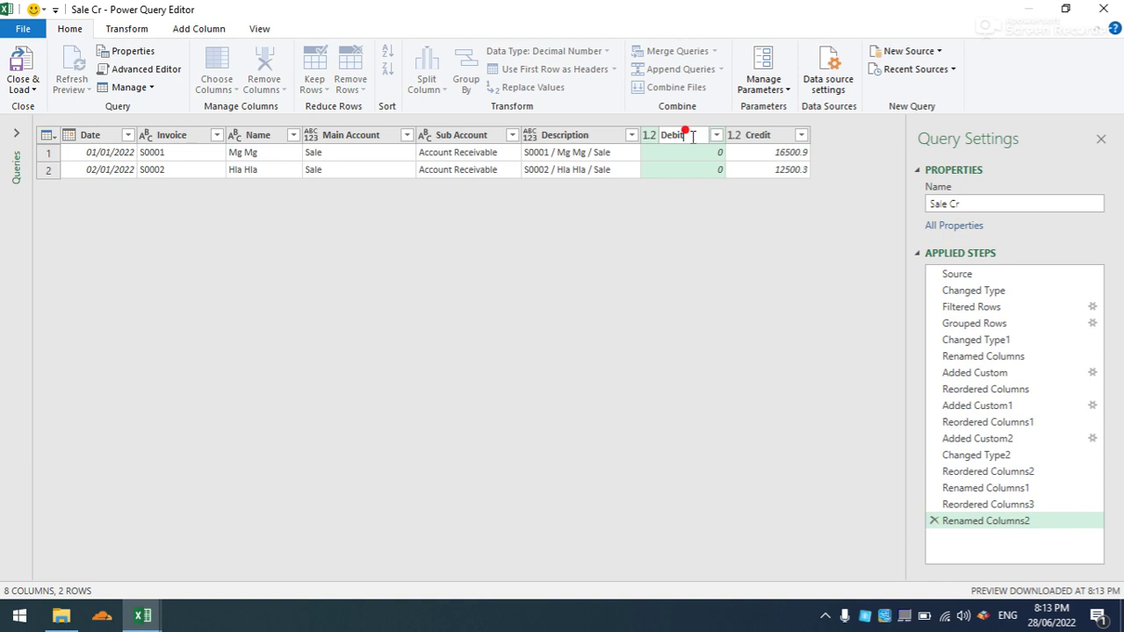
left_click(668, 249)
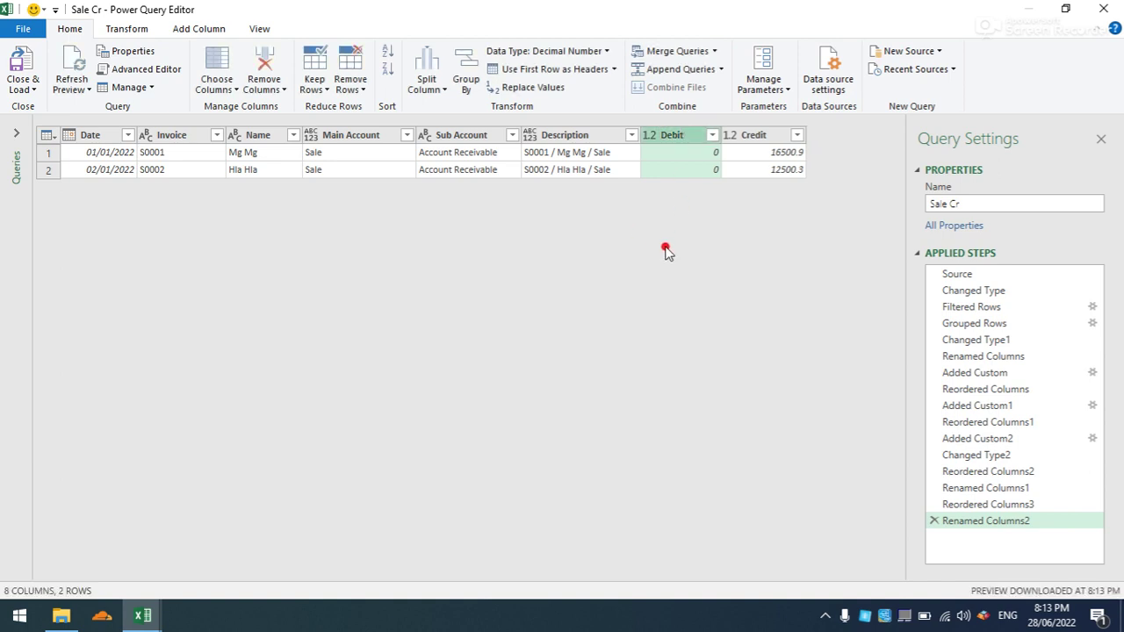
Switch to the Sale Dr query and correct its Sub Accont column header to Sub Account.
left_click(13, 138)
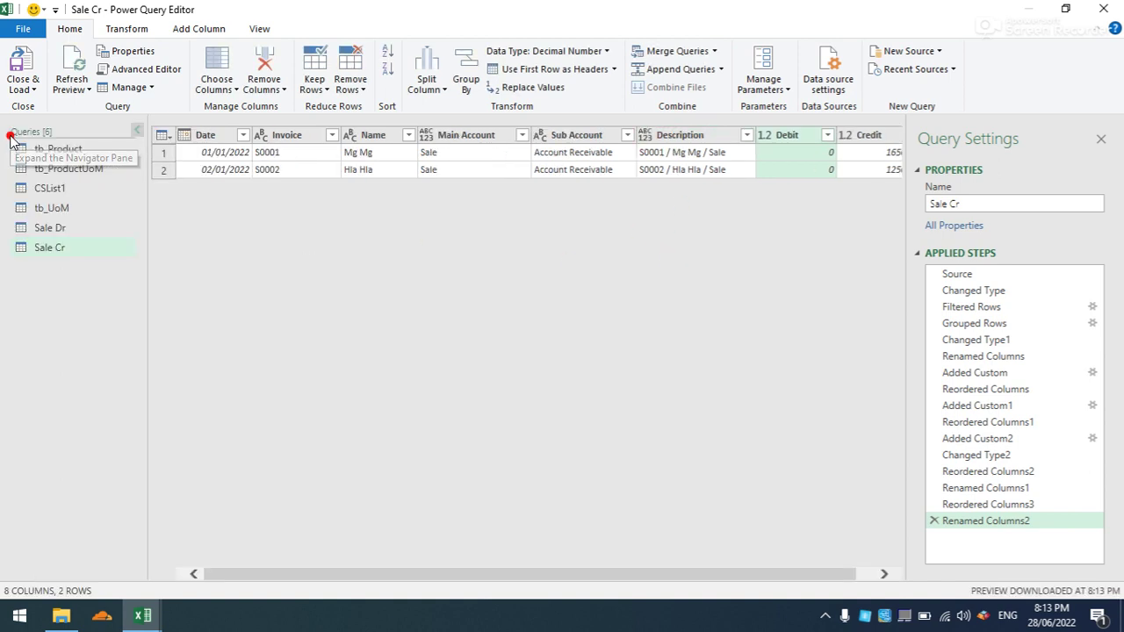
left_click(55, 230)
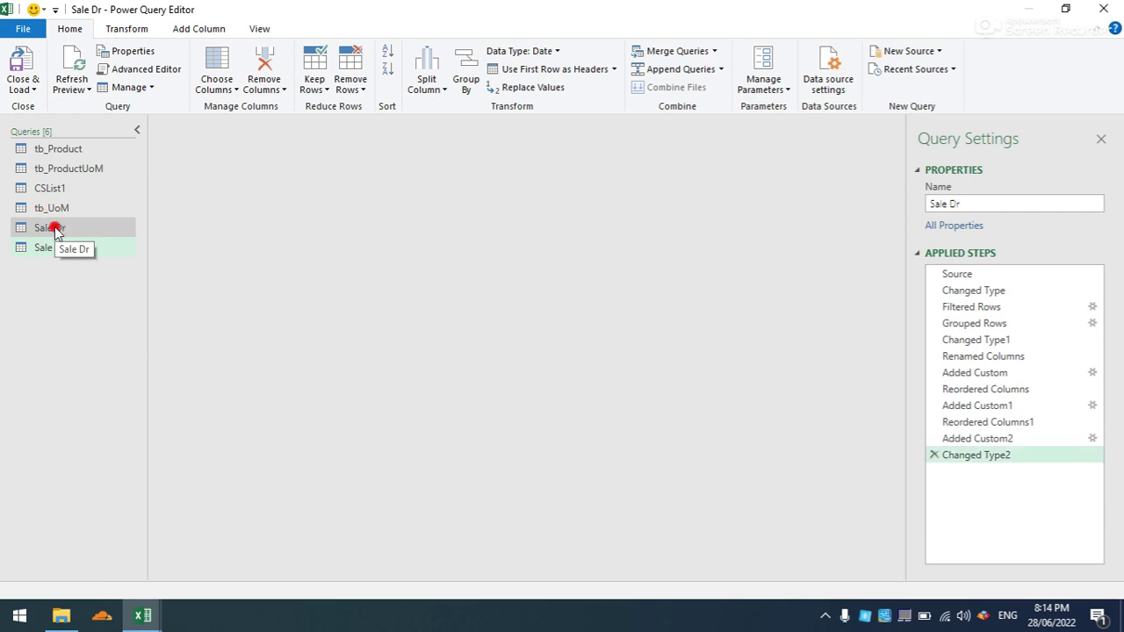
left_click(54, 230)
double_click(584, 136)
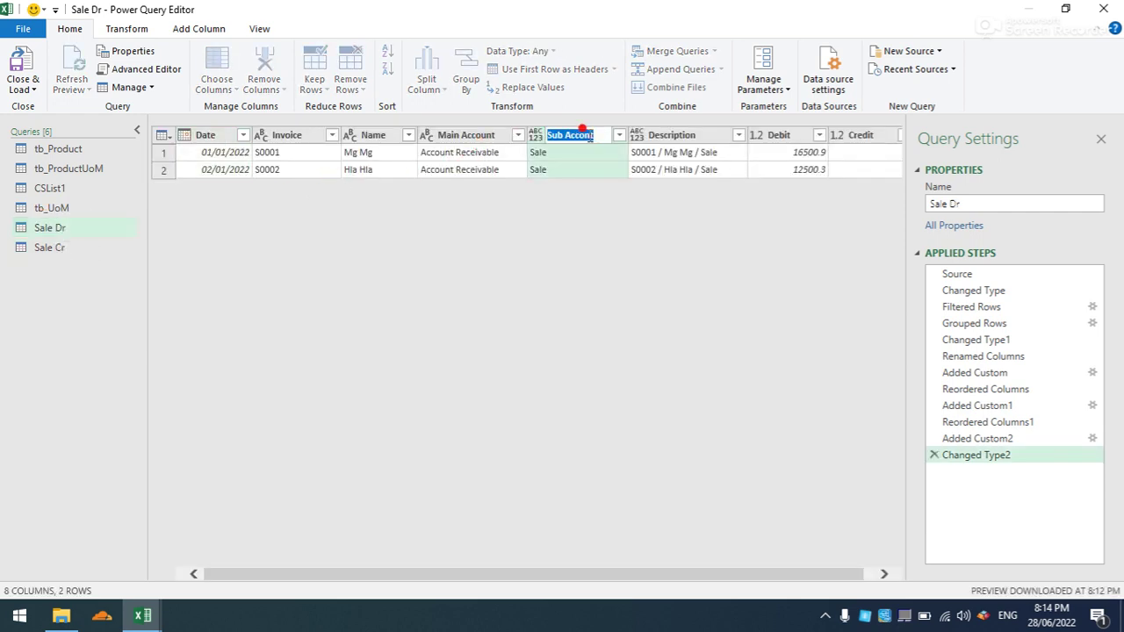
left_click(586, 137)
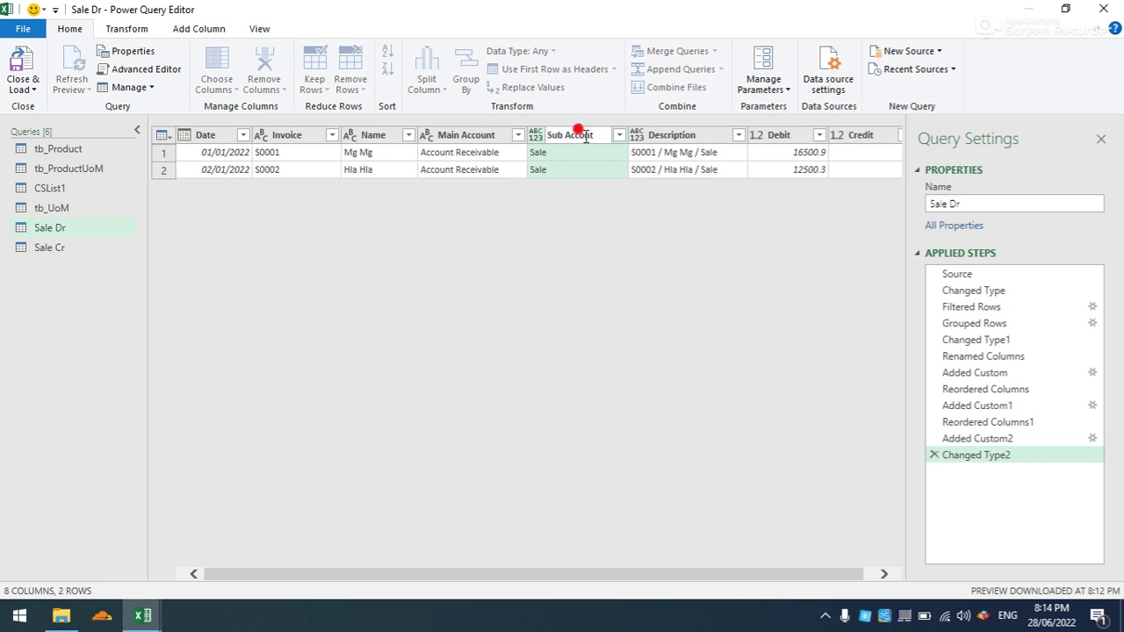
type("u")
key("Return")
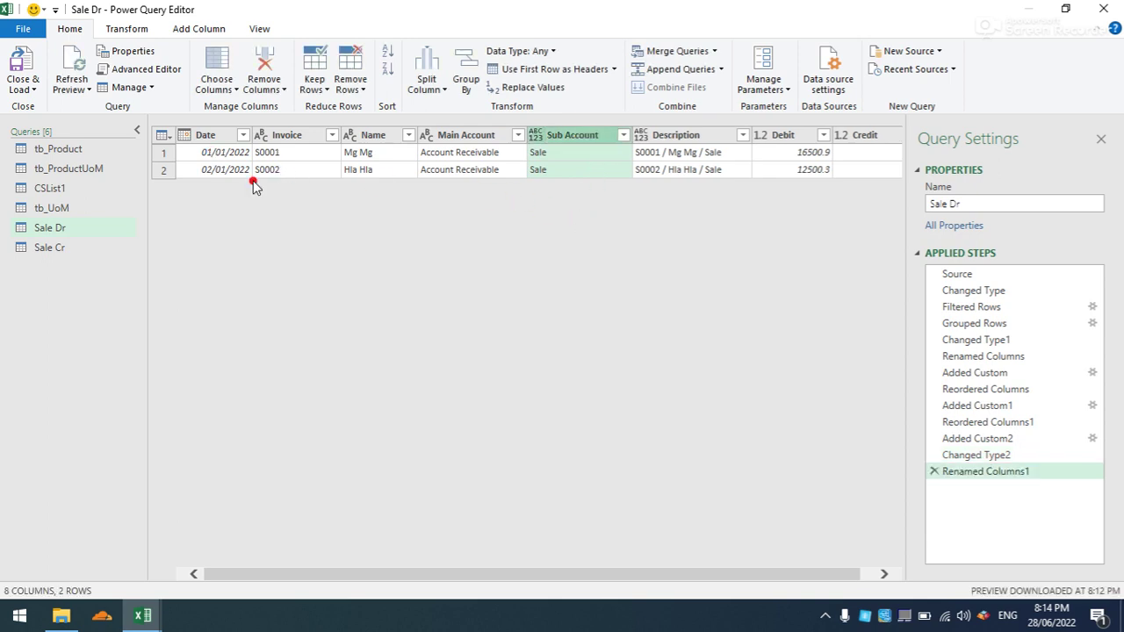
Duplicate the Sale Dr query within the query editor and rename the copy as Sale Dis Cr.
left_click(74, 248)
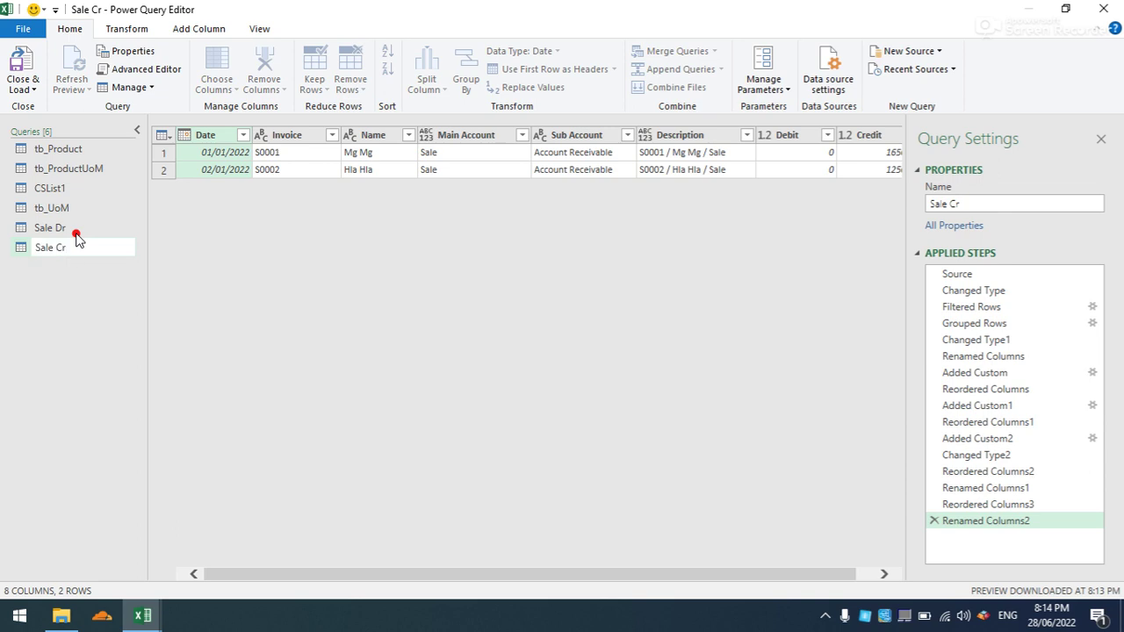
left_click(79, 230)
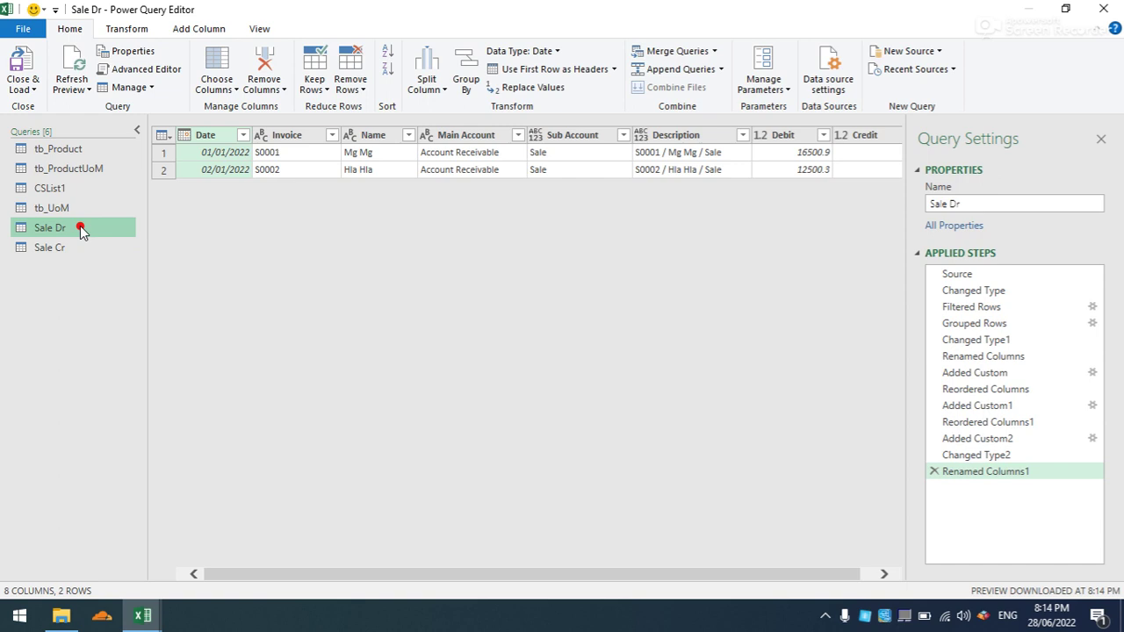
key("ctrl+c")
key("ctrl+v")
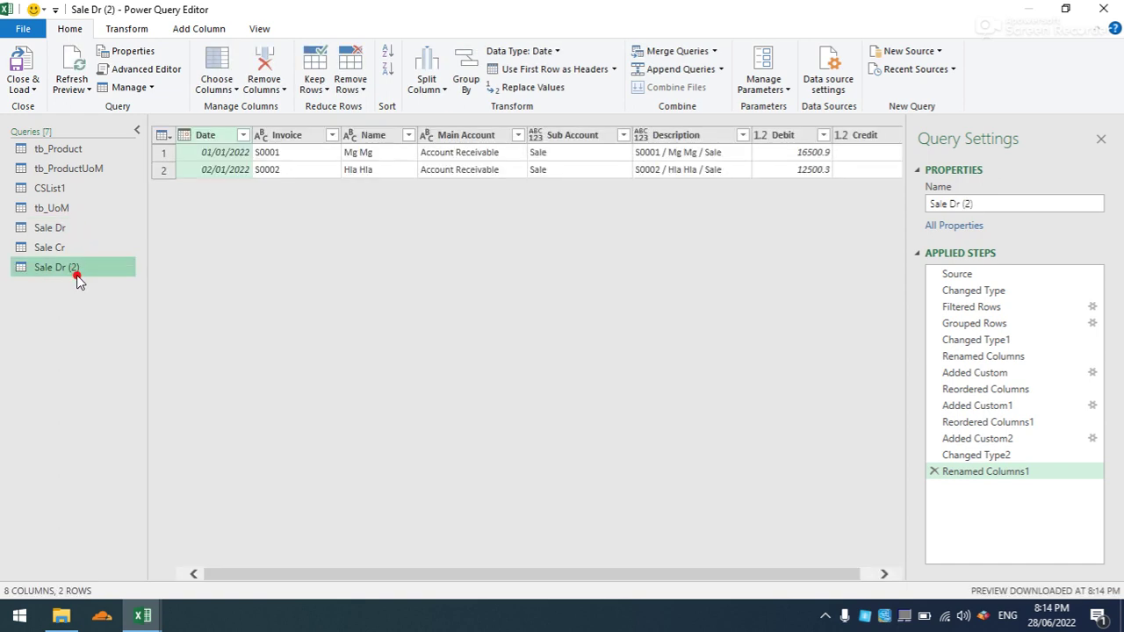
right_click(81, 273)
left_click(116, 343)
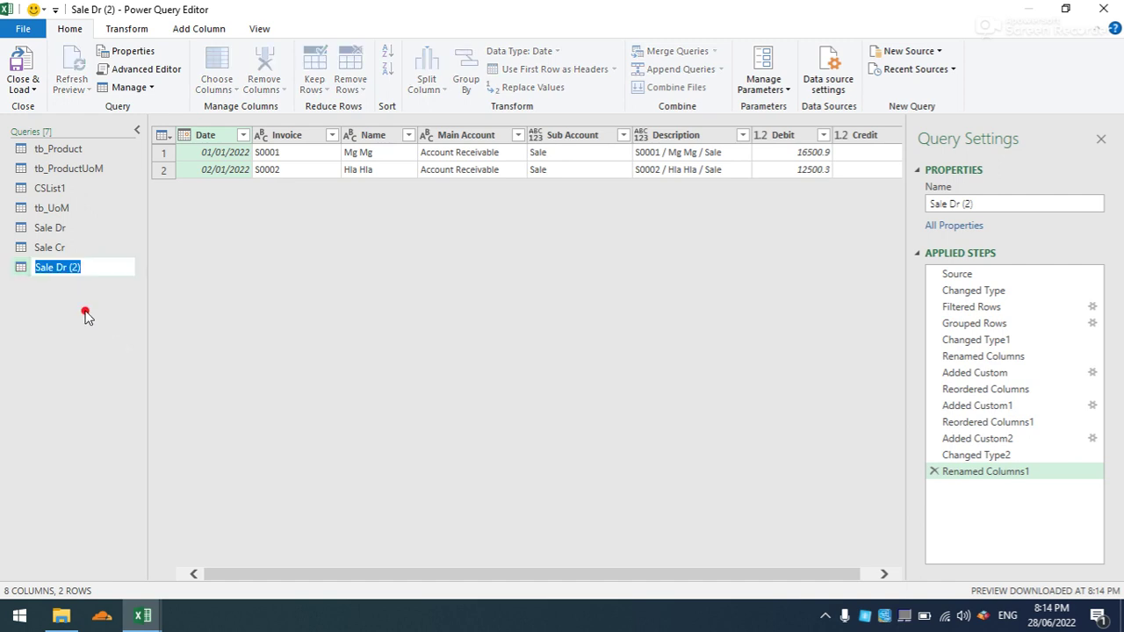
left_click(84, 267)
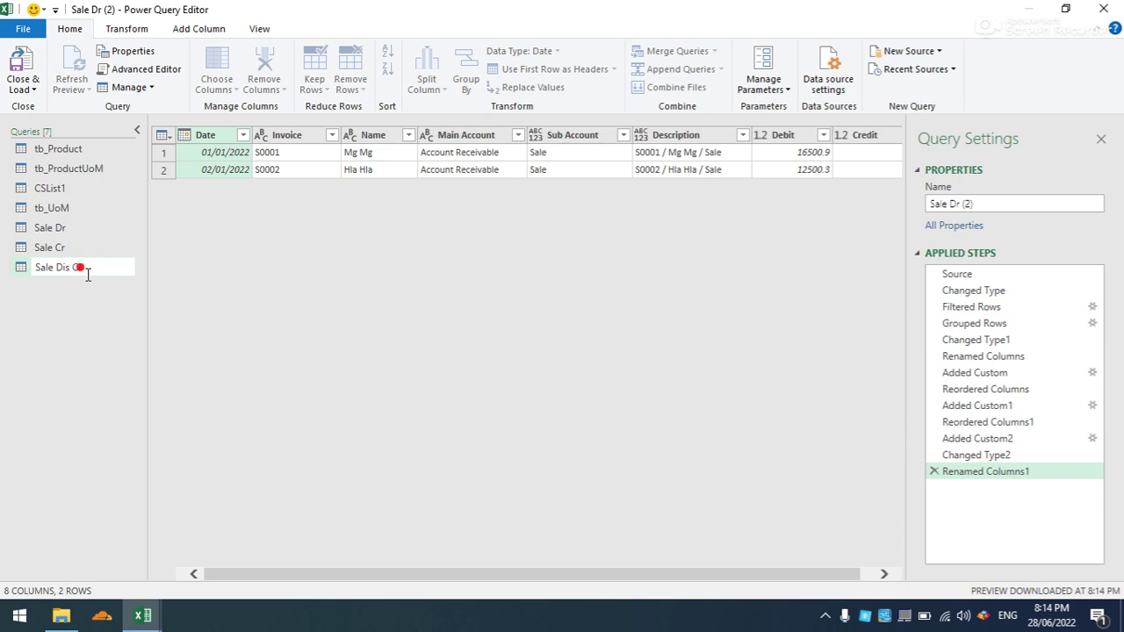
left_click(176, 299)
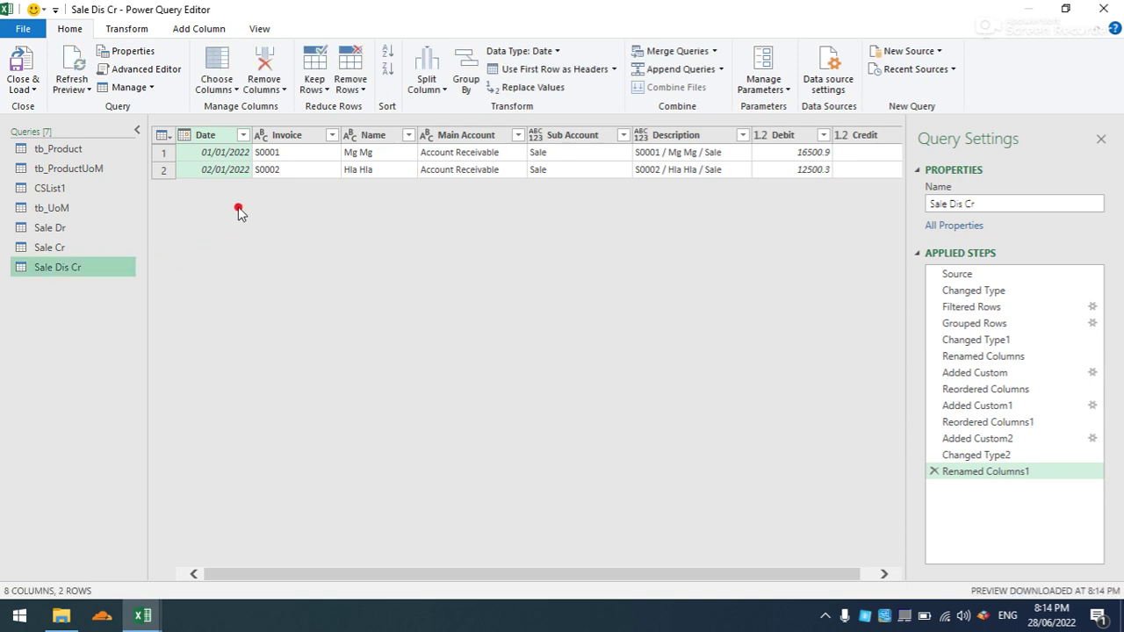
Change the Filtered Rows step of Sale Dis Cr to keep only Discount Allowed rows, then return to the last applied step.
left_click(966, 308)
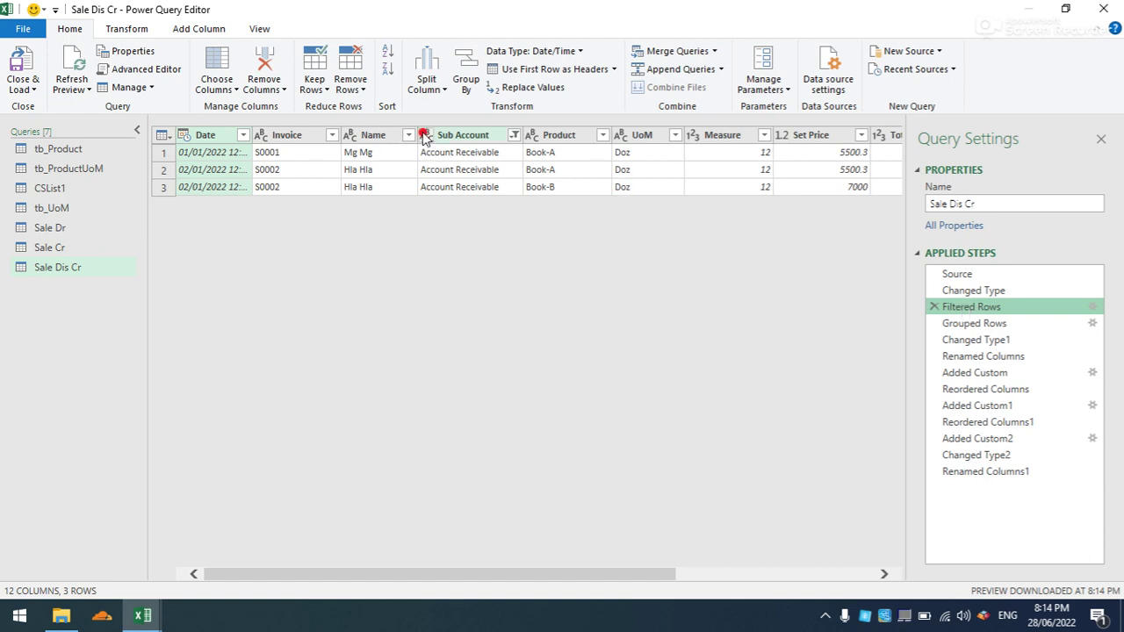
left_click(516, 135)
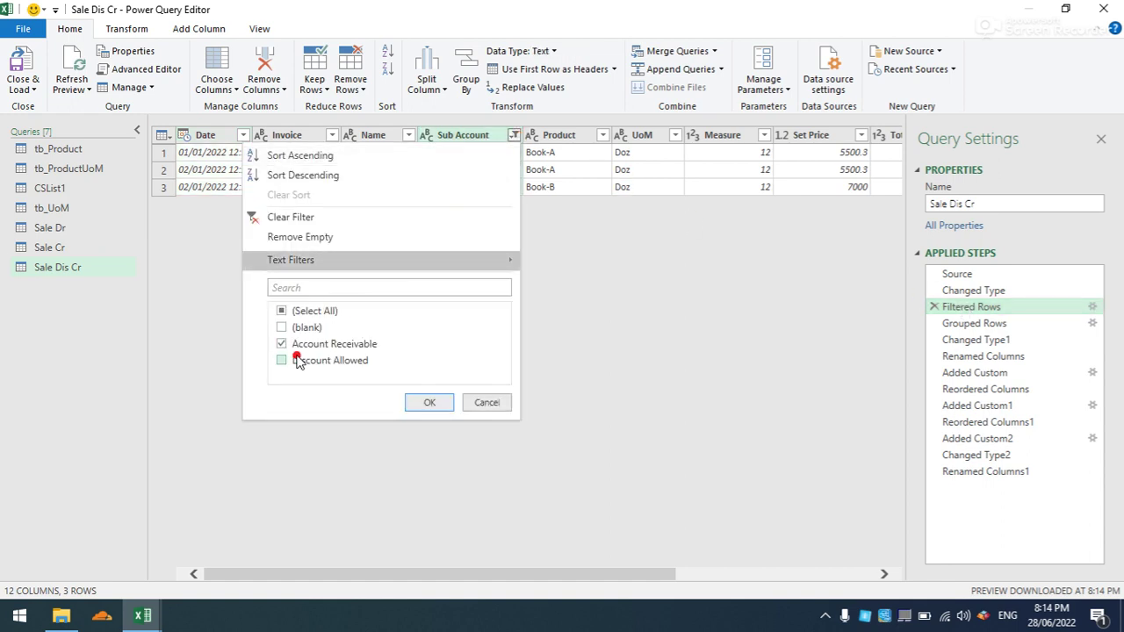
left_click(281, 344)
left_click(282, 360)
left_click(420, 402)
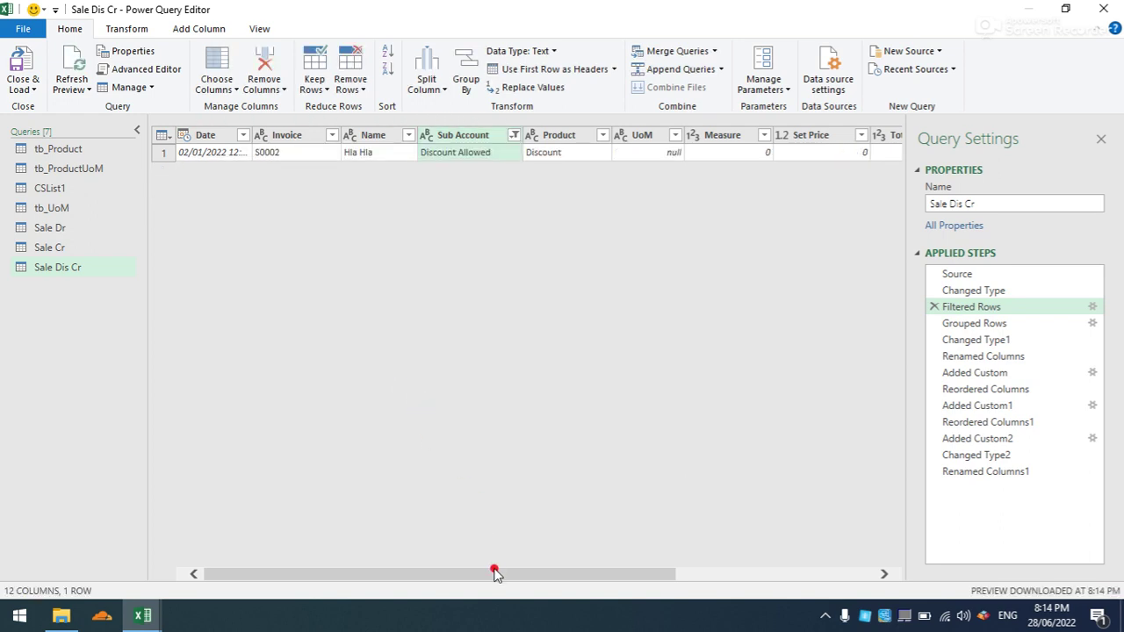
left_click_drag(489, 572, 723, 571)
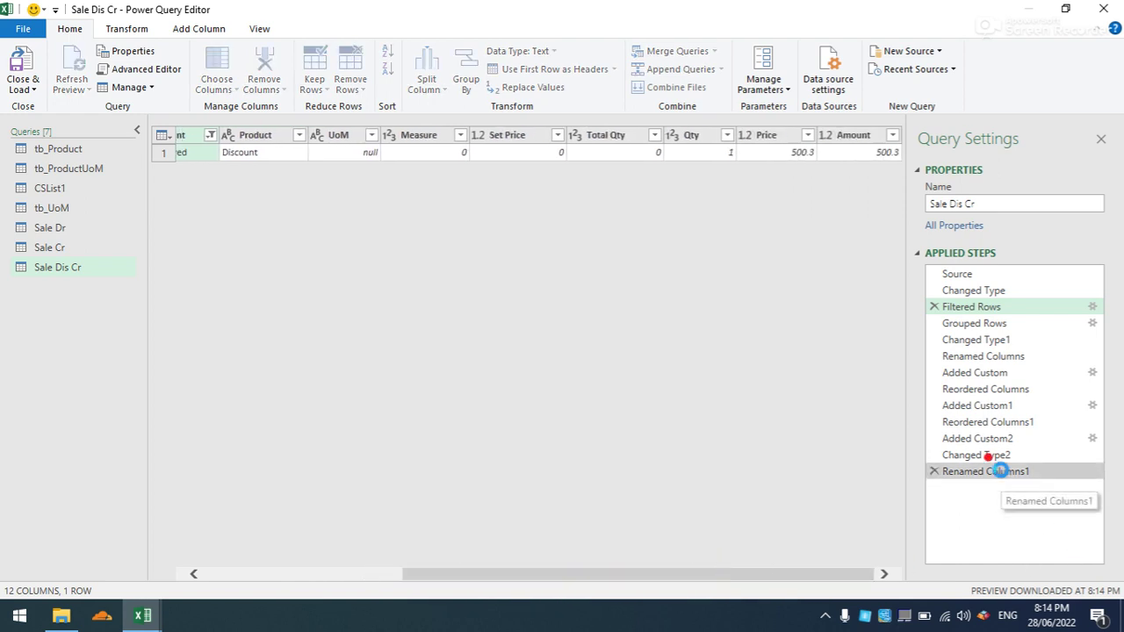
left_click(977, 474)
left_click_drag(627, 576, 545, 578)
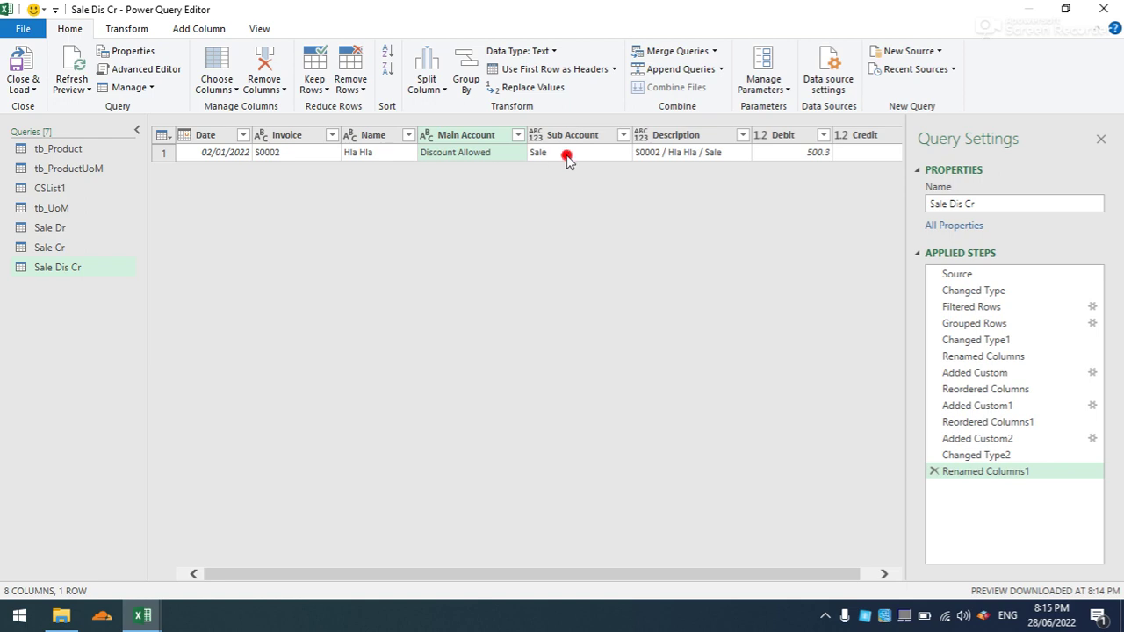
Edit the Added Custom step so the Sub Accont formula is "Account Receivable", and return to the last applied step.
left_click(566, 158)
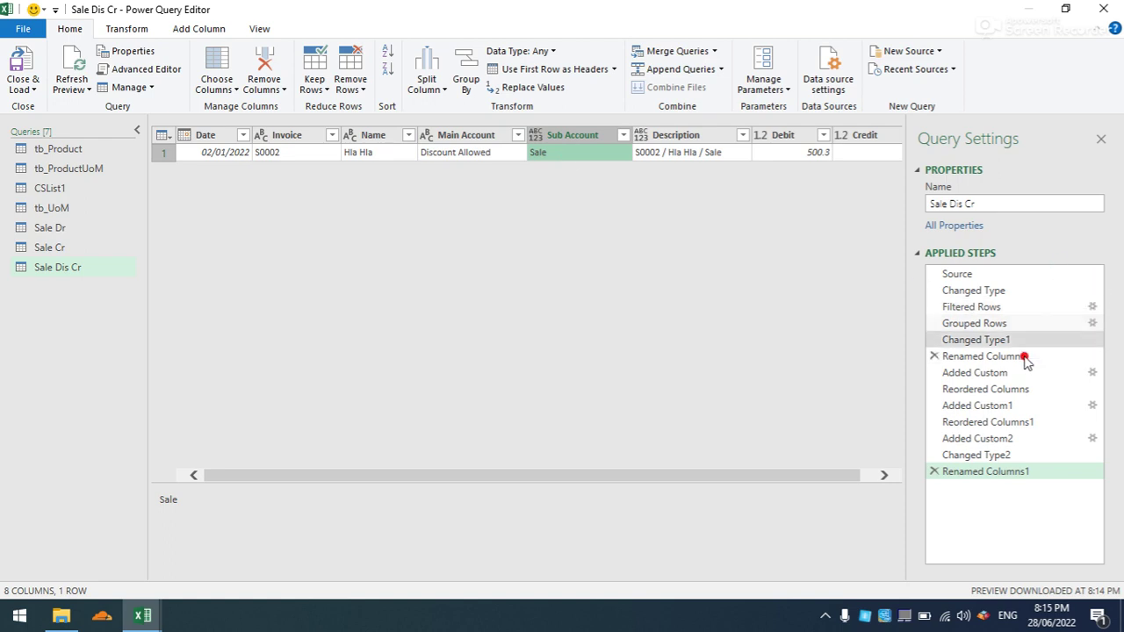
left_click(974, 372)
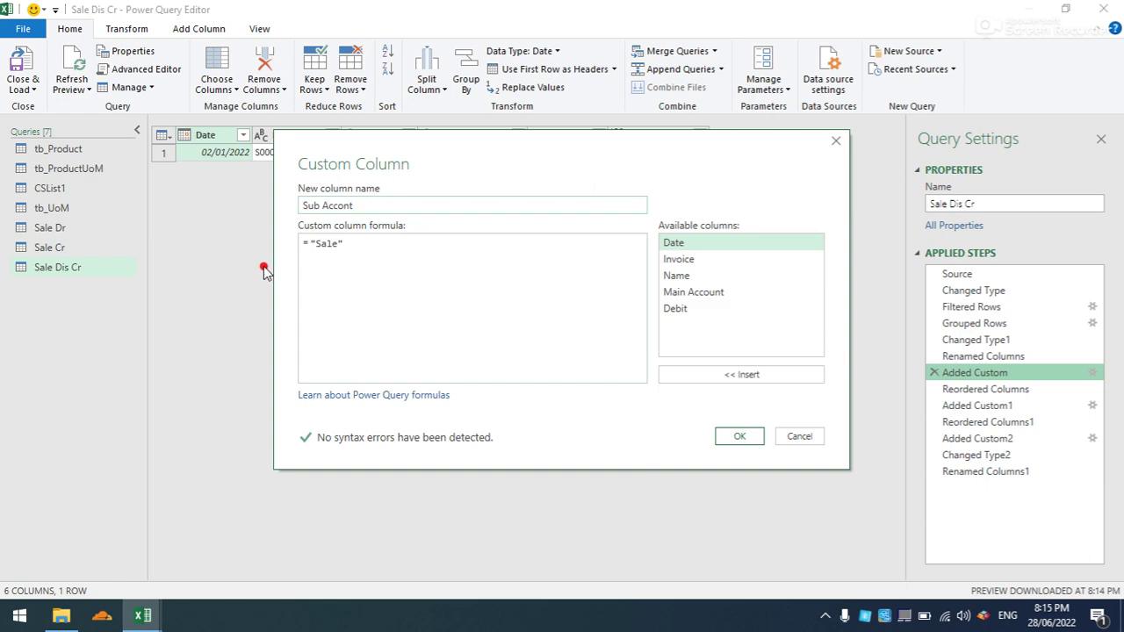
left_click(337, 244)
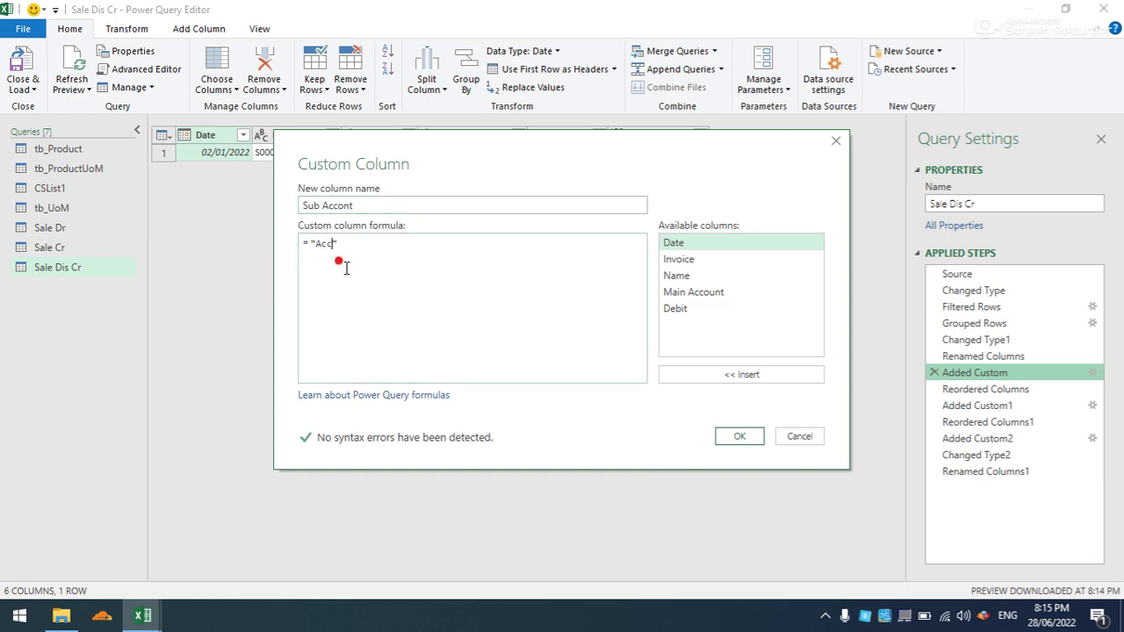
type("\"Account Receivable")
left_click(738, 437)
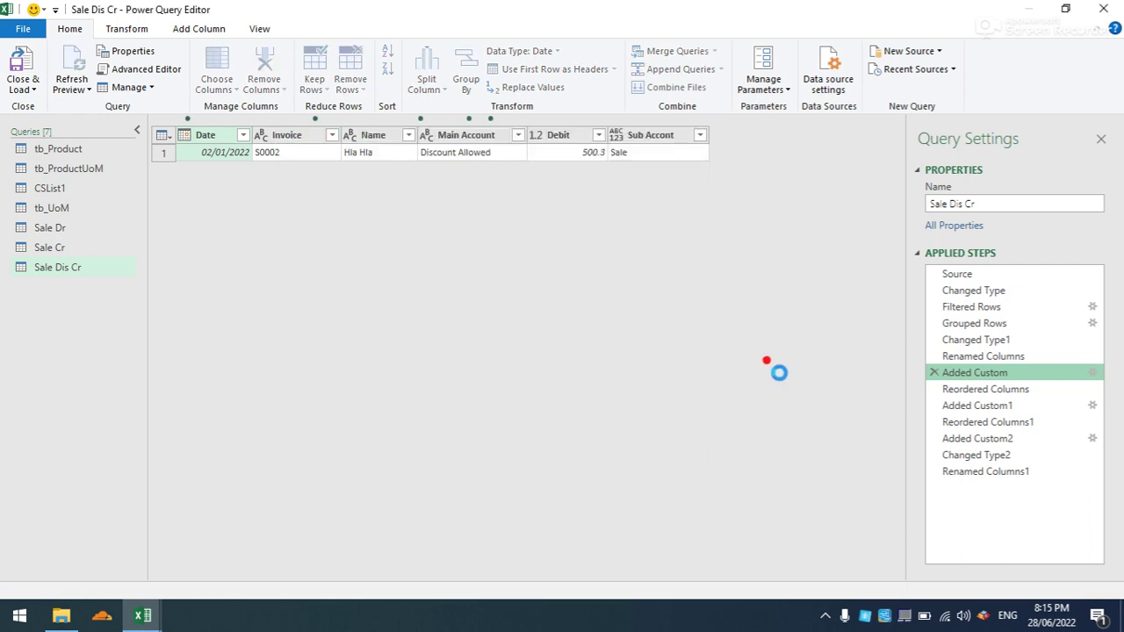
left_click(952, 471)
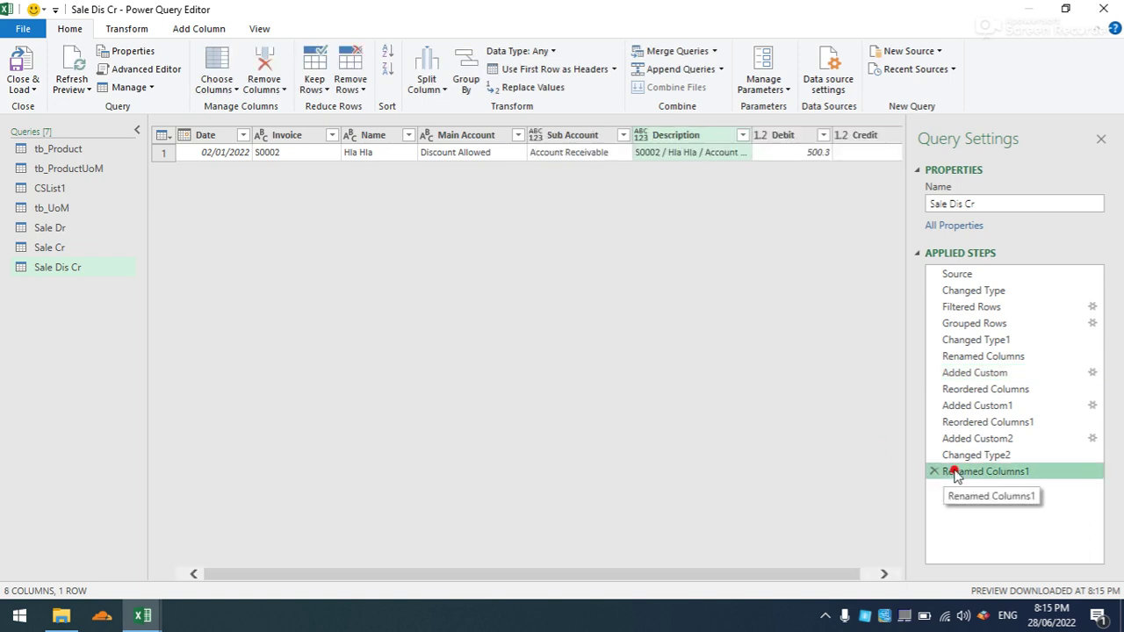
mouse_move(519, 568)
left_mouse_down()
mouse_move(615, 579)
mouse_move(502, 572)
left_mouse_up()
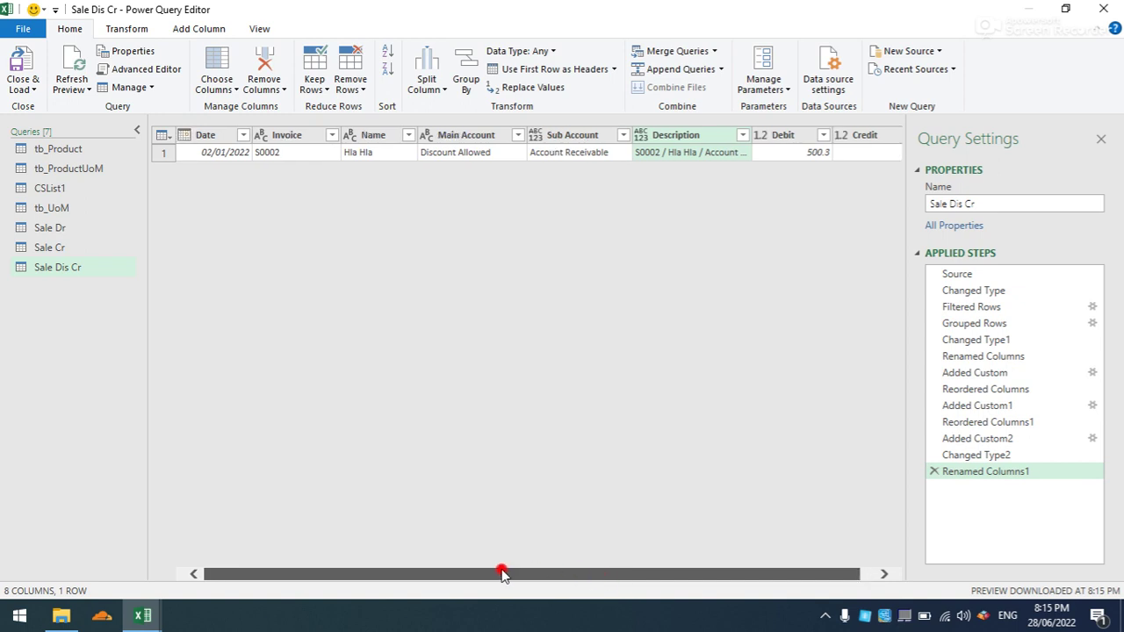
left_click_drag(502, 572, 502, 572)
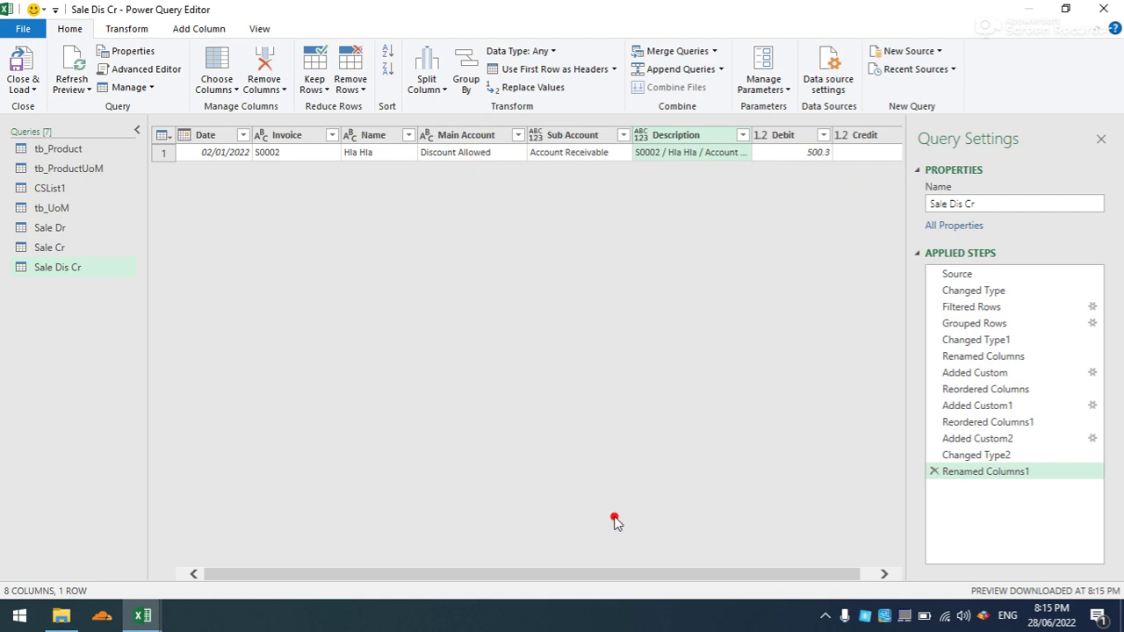
left_click_drag(602, 576, 637, 576)
Duplicate the Sale Cr query within the query editor and rename the copy as Sale Dis Dr.
left_click(70, 246)
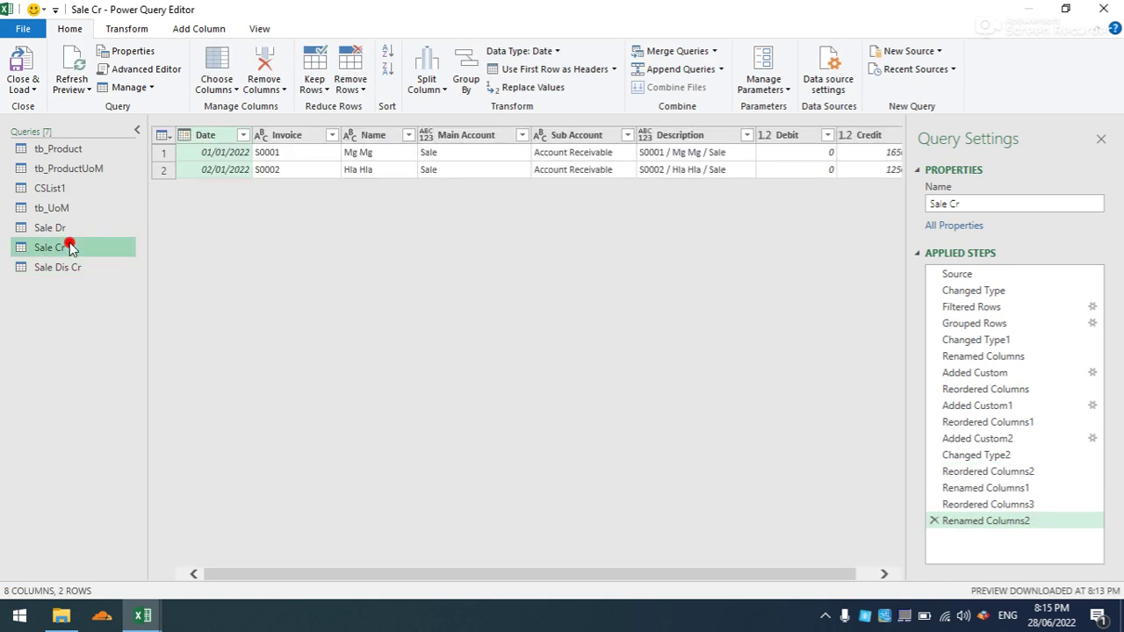
key("ctrl+c")
key("ctrl+v")
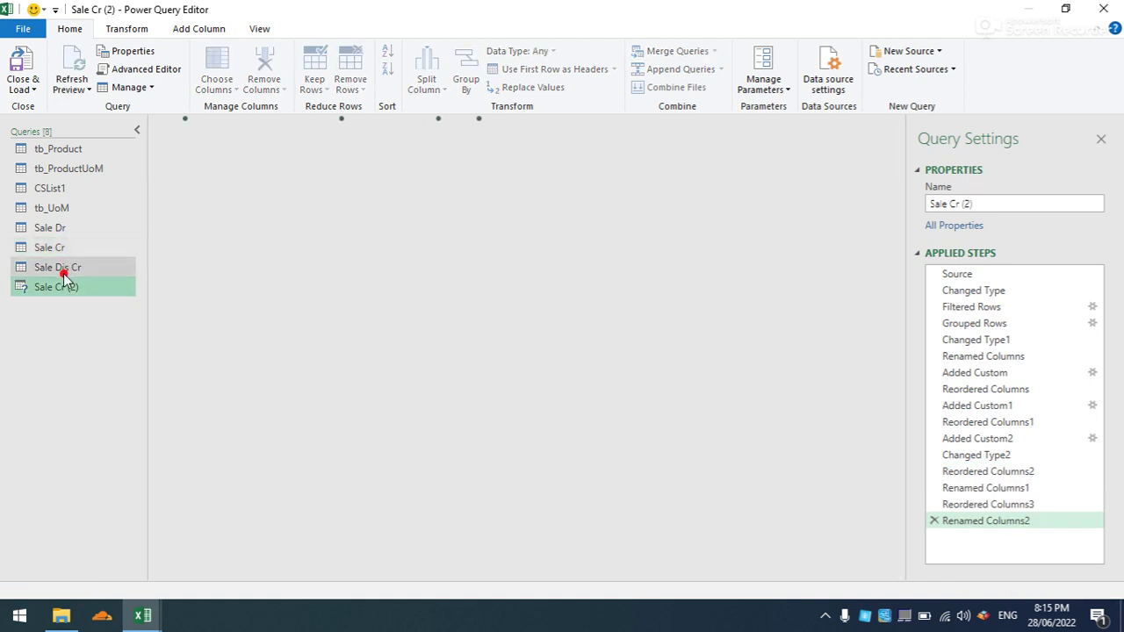
right_click(65, 290)
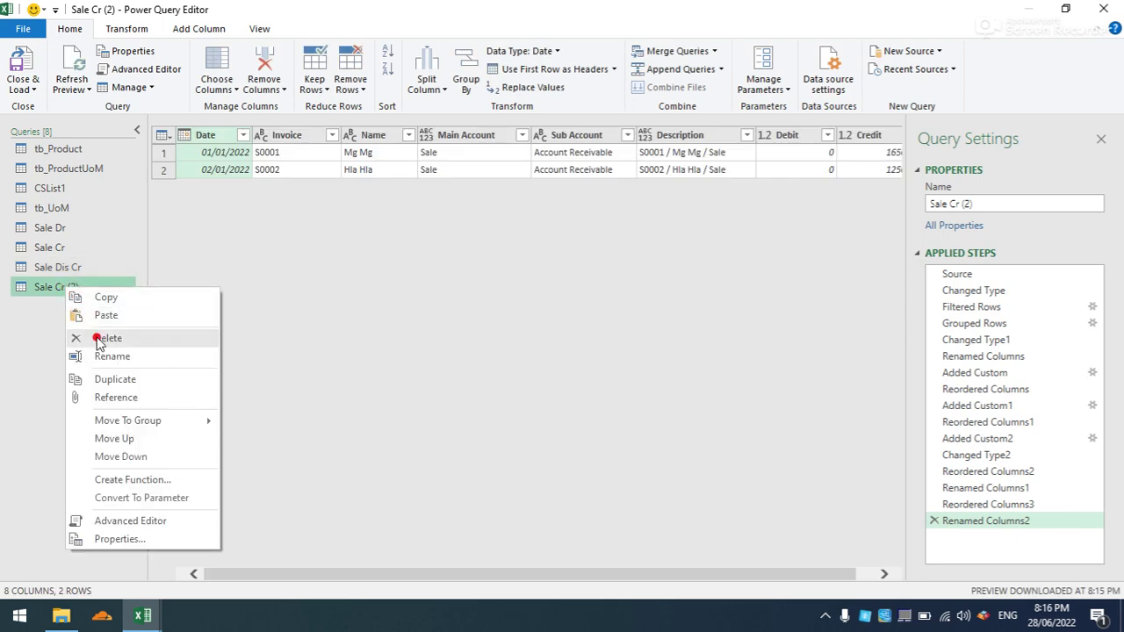
left_click(103, 355)
left_click(94, 287)
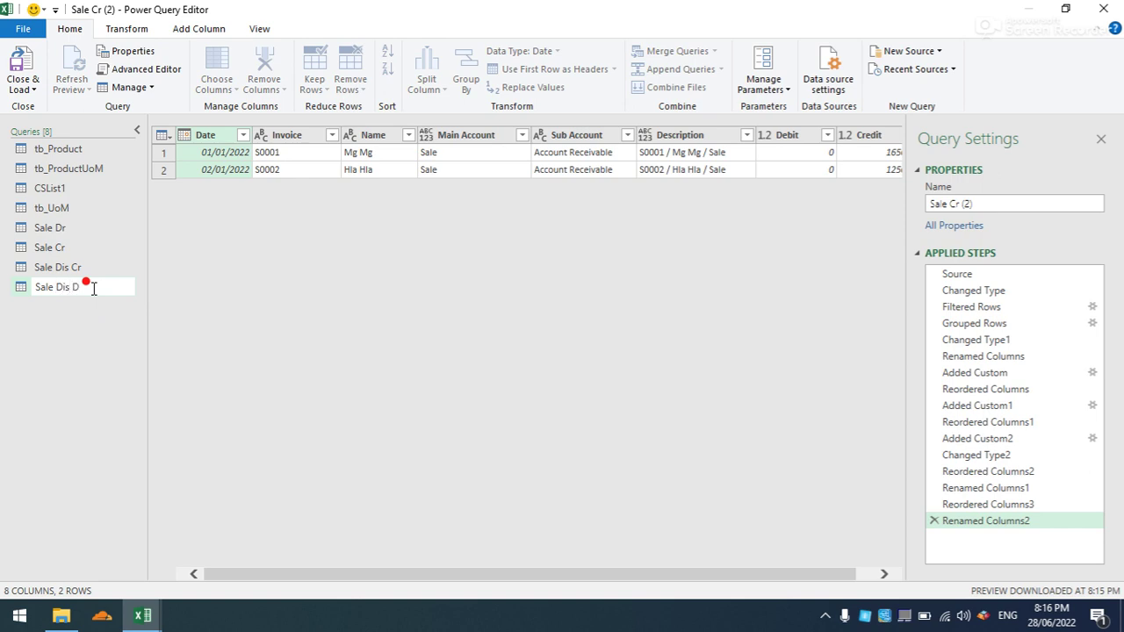
type("Dis Dr")
key("Return")
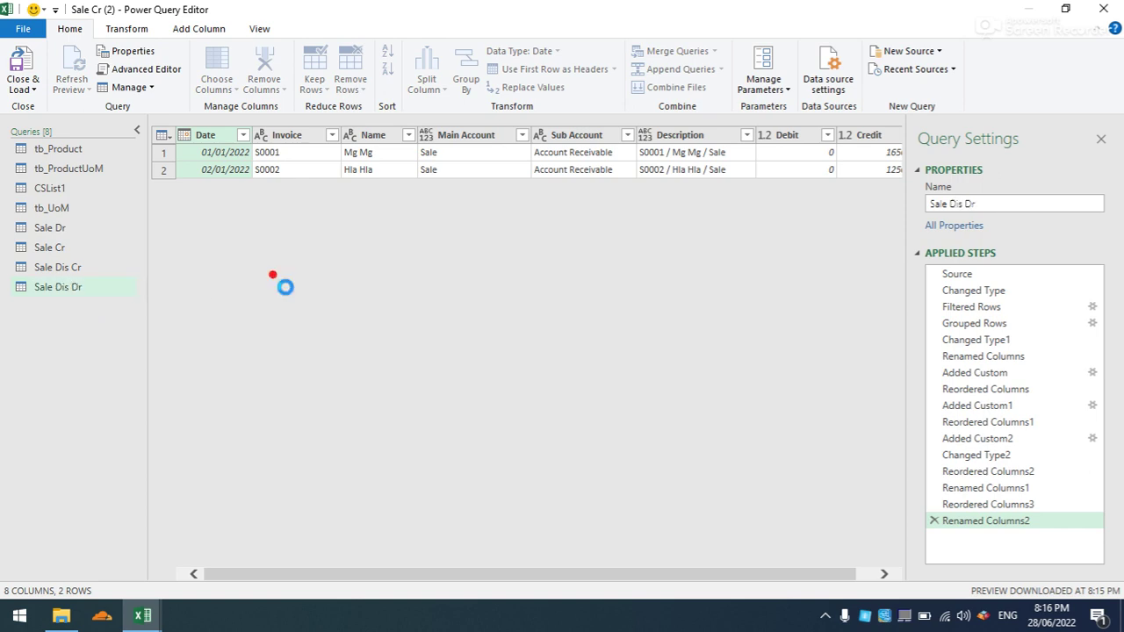
Change the Filtered Rows step of Sale Dis Dr to keep only Discount Allowed rows in Sub Account.
left_click(972, 308)
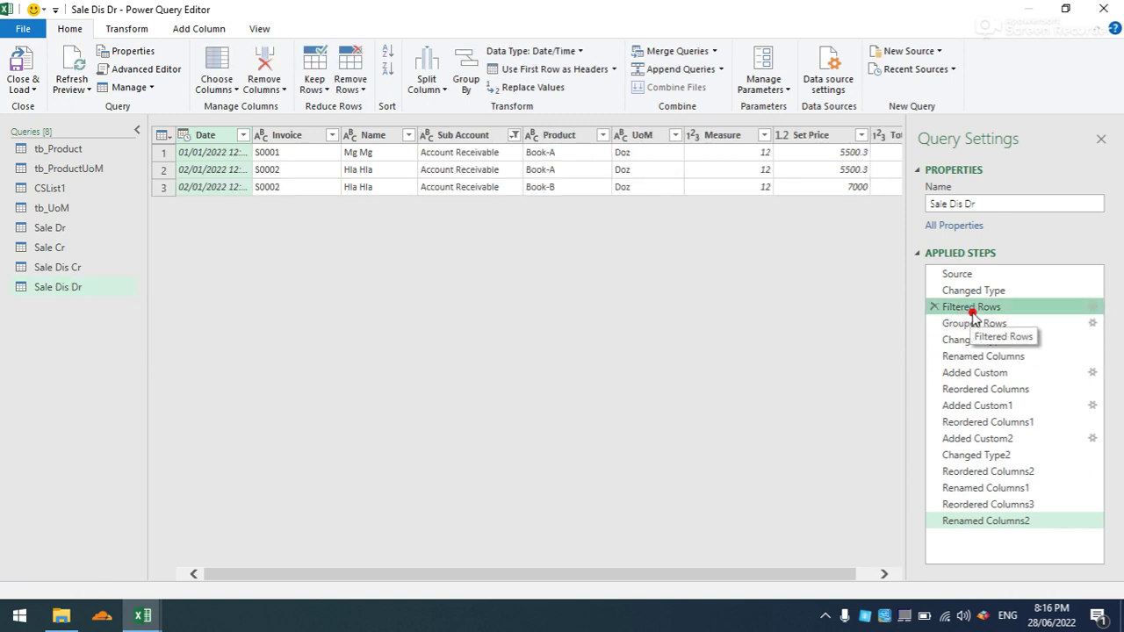
left_click(514, 135)
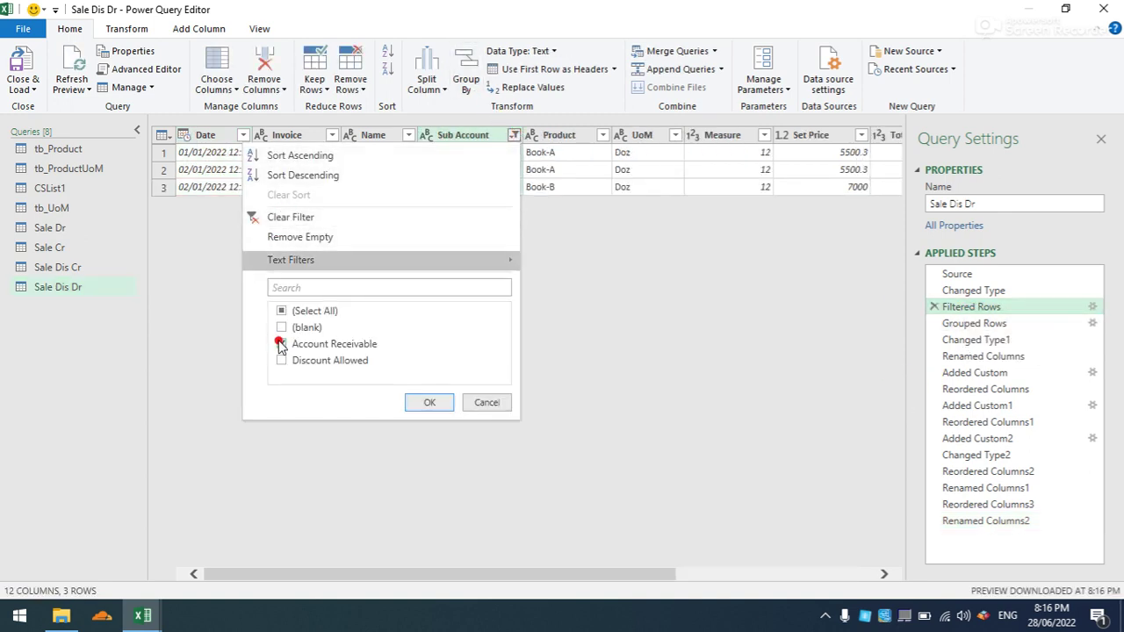
left_click(281, 344)
left_click(282, 361)
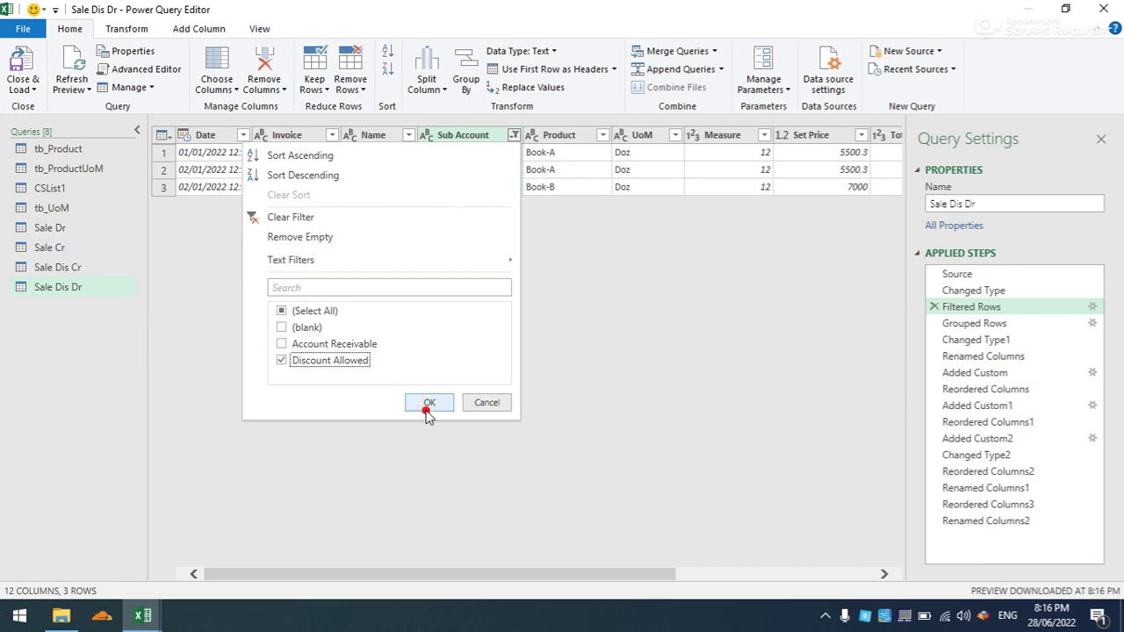
left_click(427, 404)
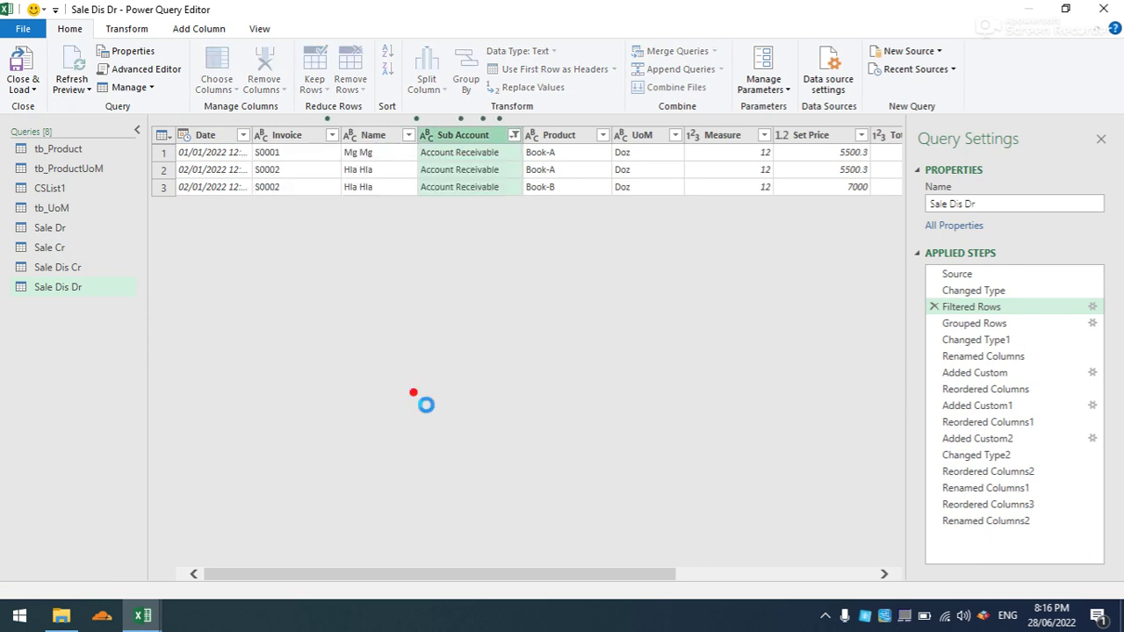
Set the Sub Accont formula in the Added Custom step of Sale Dis Dr to "Account Receivable", and return to the last applied step.
left_click(984, 374)
double_click(984, 374)
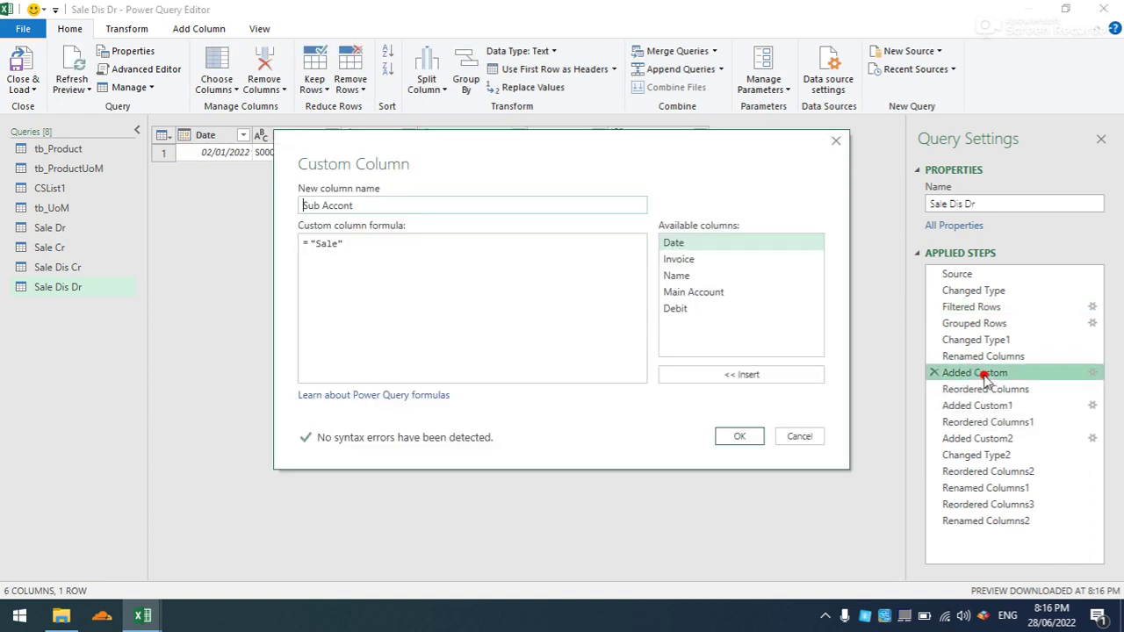
left_click(339, 246)
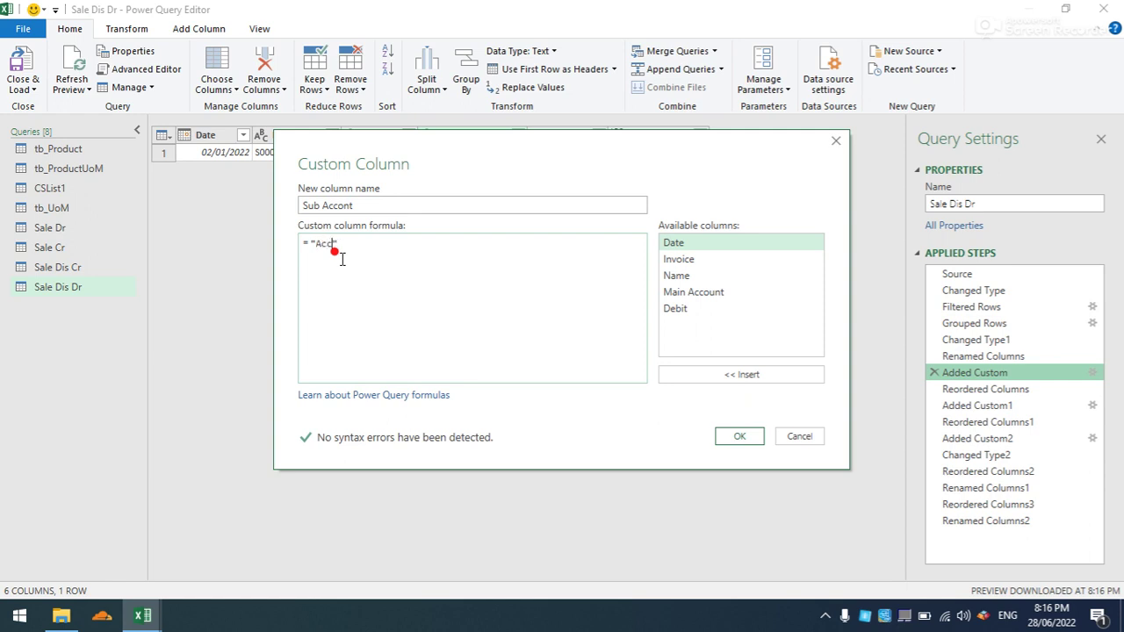
type("Receivable")
left_click(740, 436)
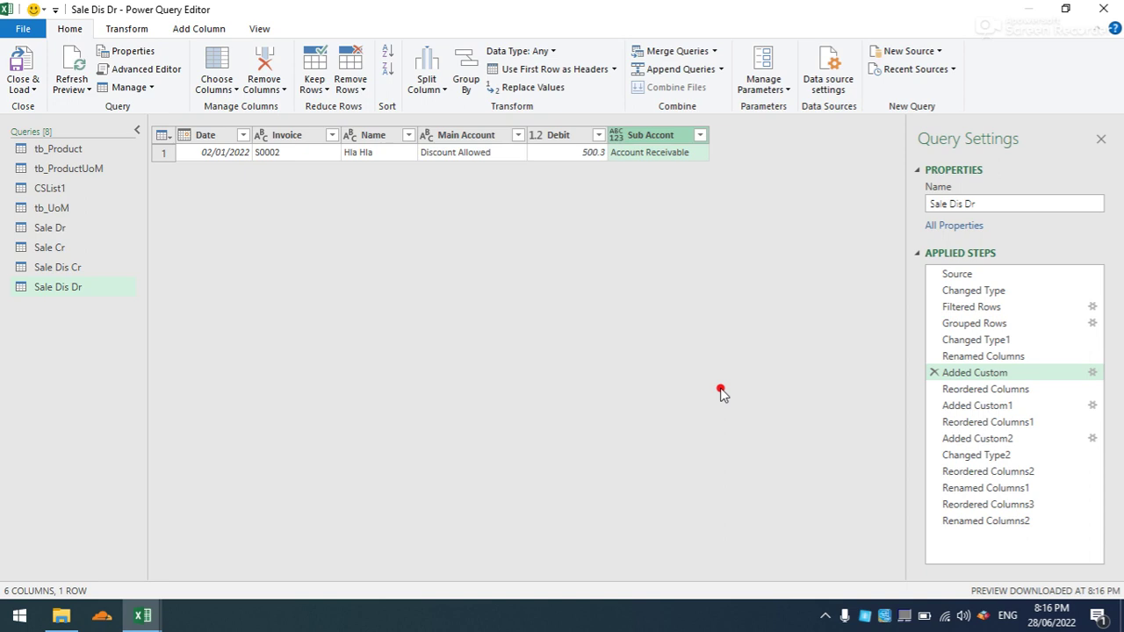
left_click(952, 522)
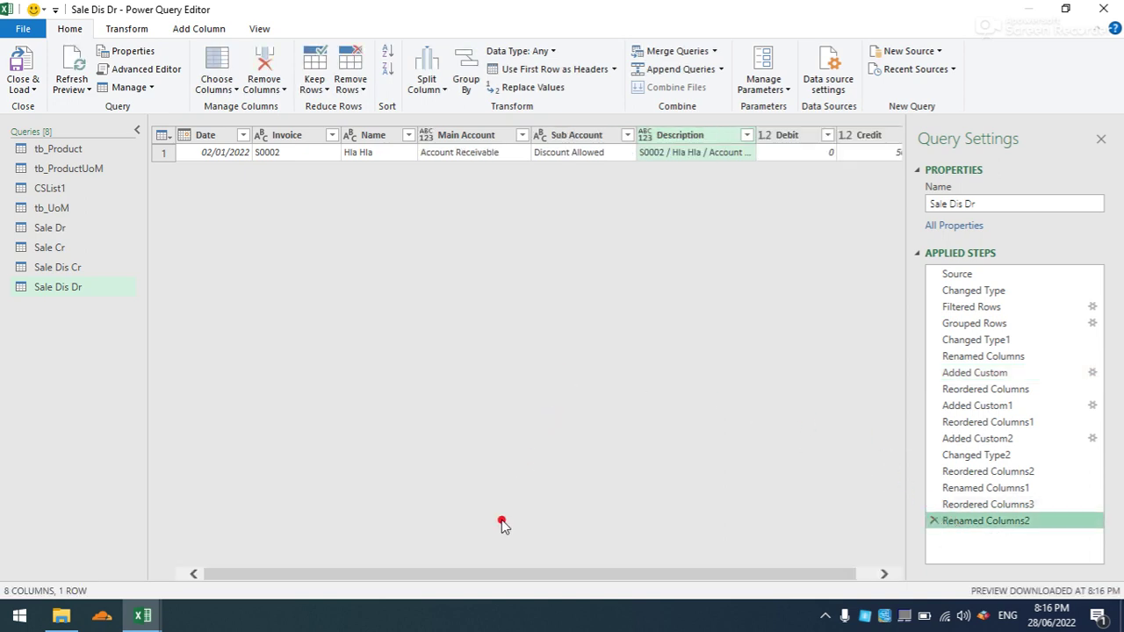
left_click_drag(497, 573, 514, 573)
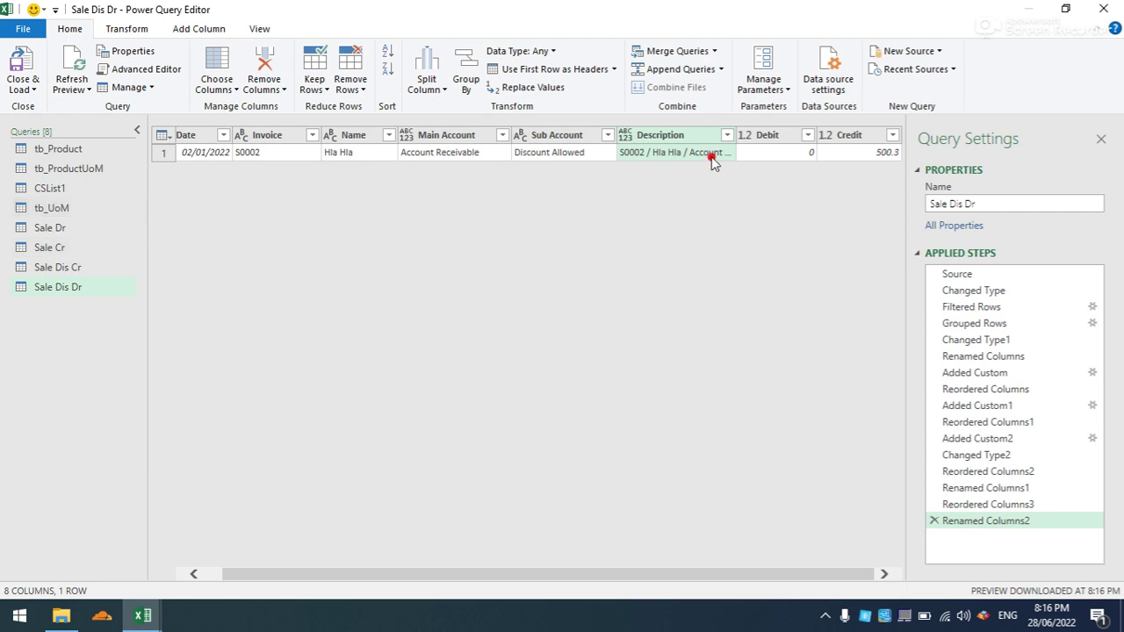
left_click(677, 73)
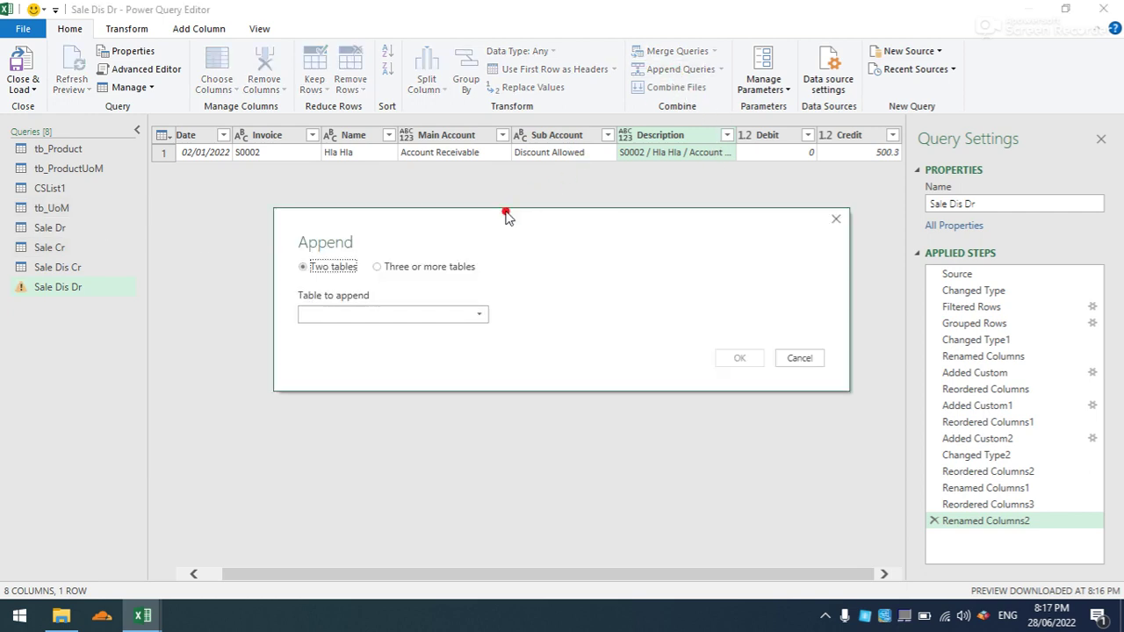
left_click(427, 274)
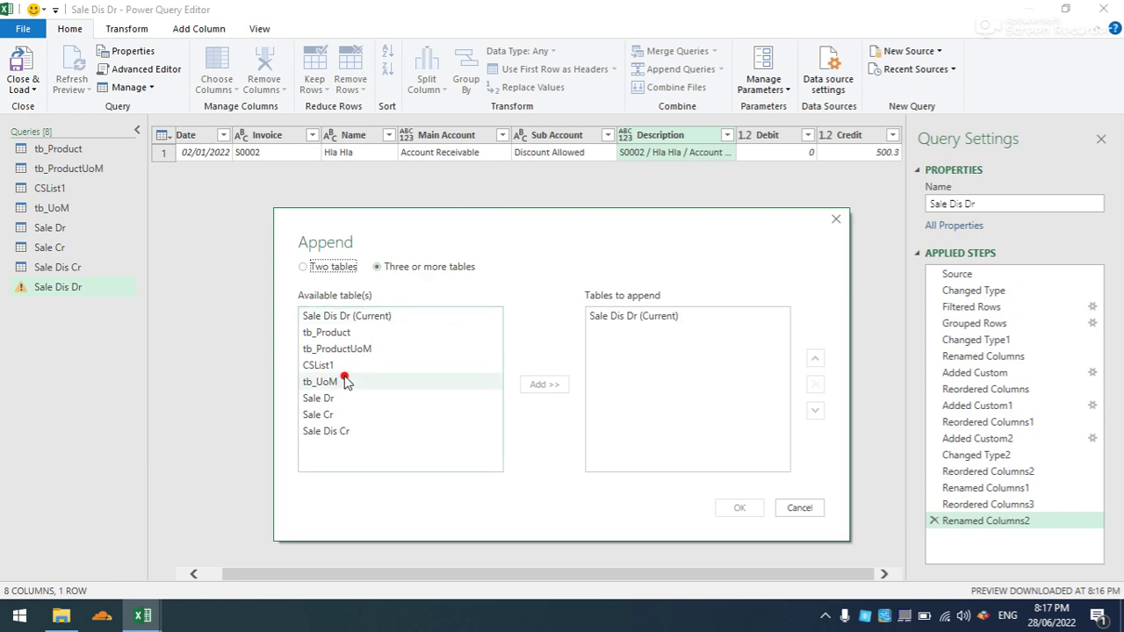
left_click(331, 400)
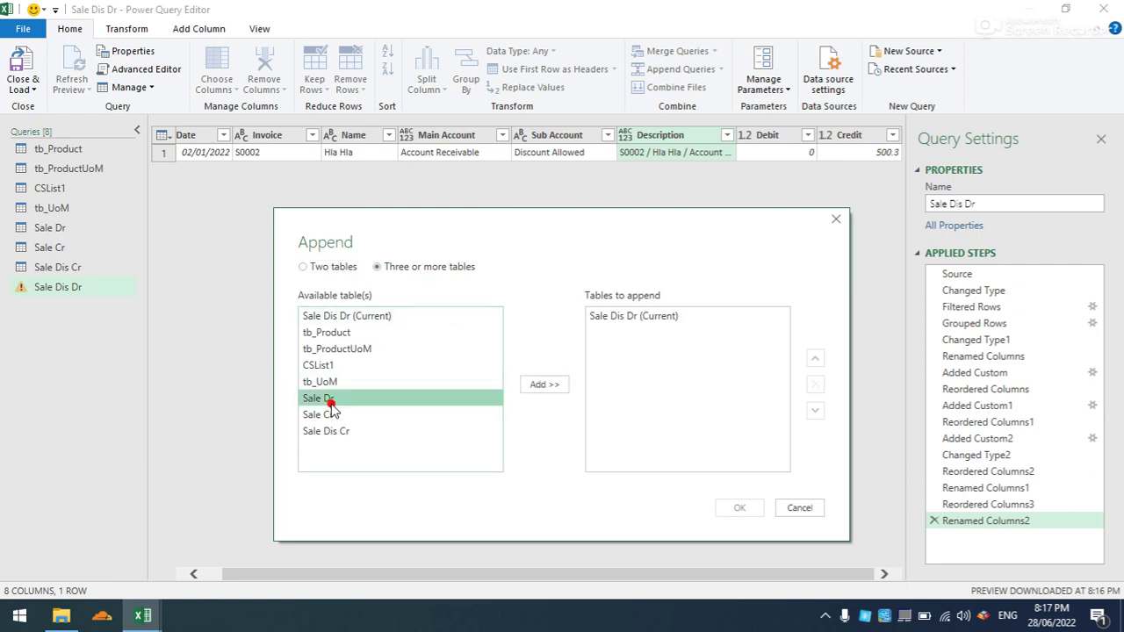
left_click(826, 339)
left_click(798, 507)
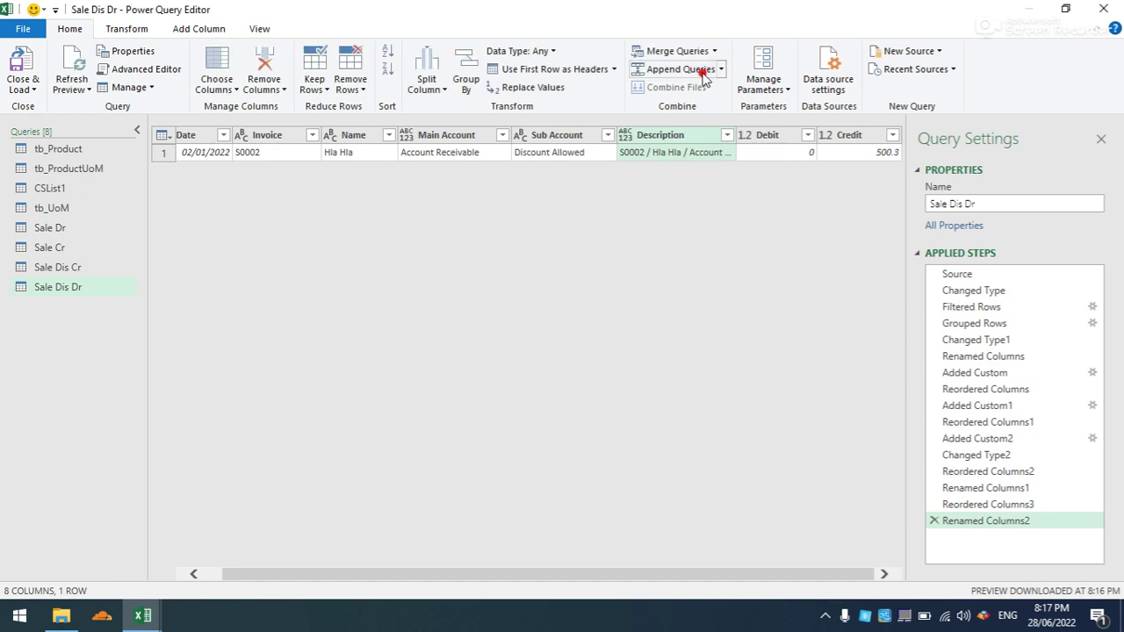
left_click(700, 74)
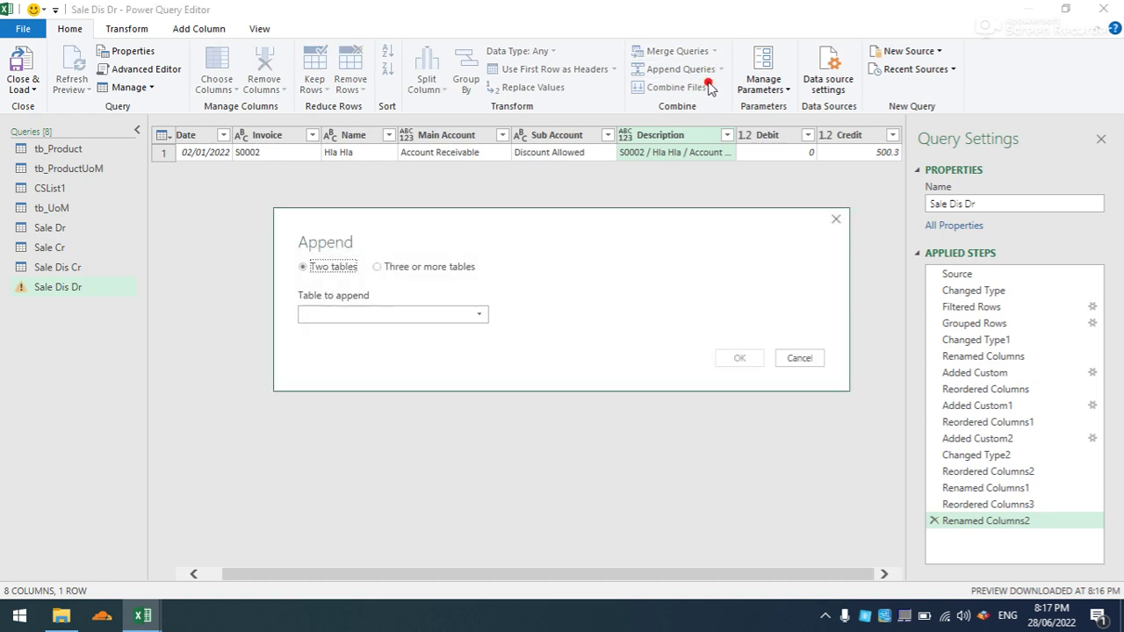
left_click(791, 358)
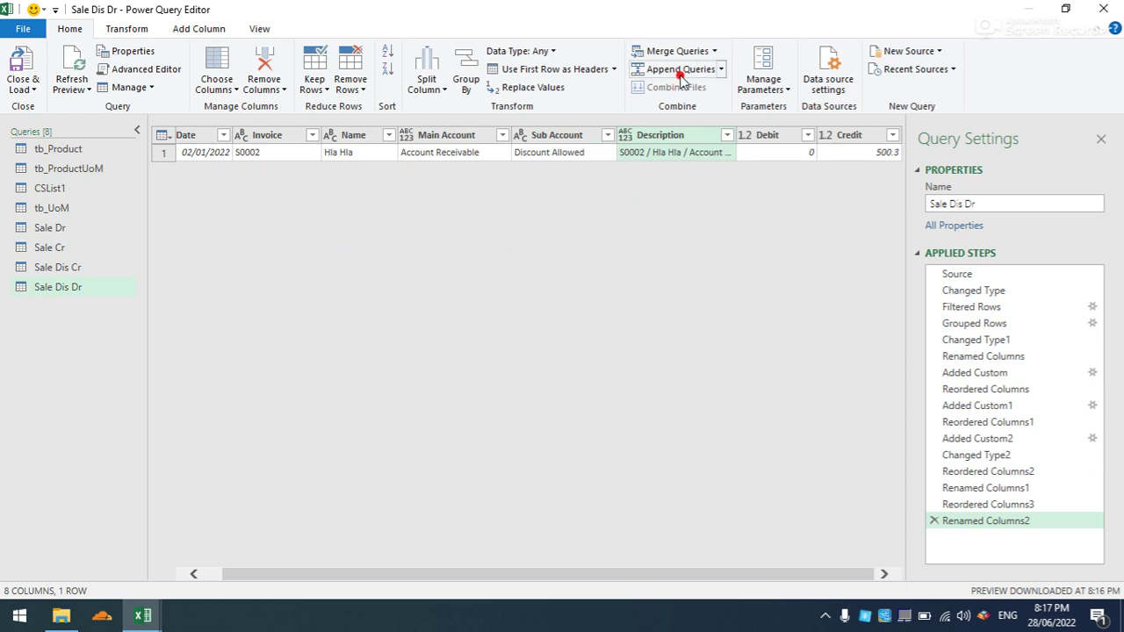
Append Sale Dr, Sale Cr, Sale Dis Cr and Sale Dis Dr, in that order, as a new query and review its columns.
left_click(723, 70)
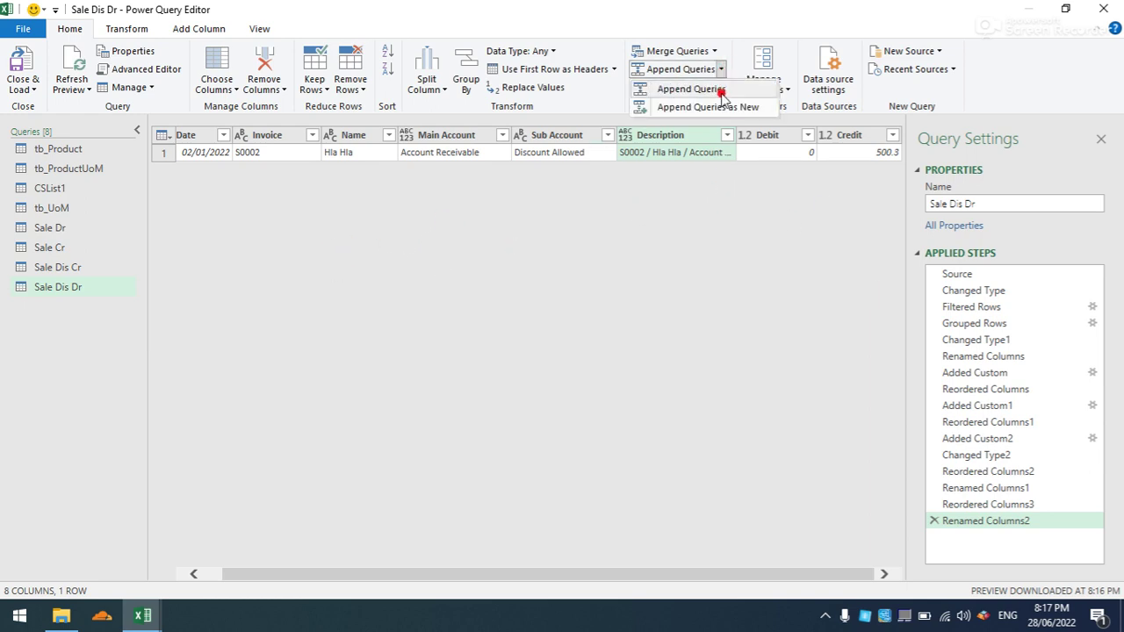
left_click(727, 104)
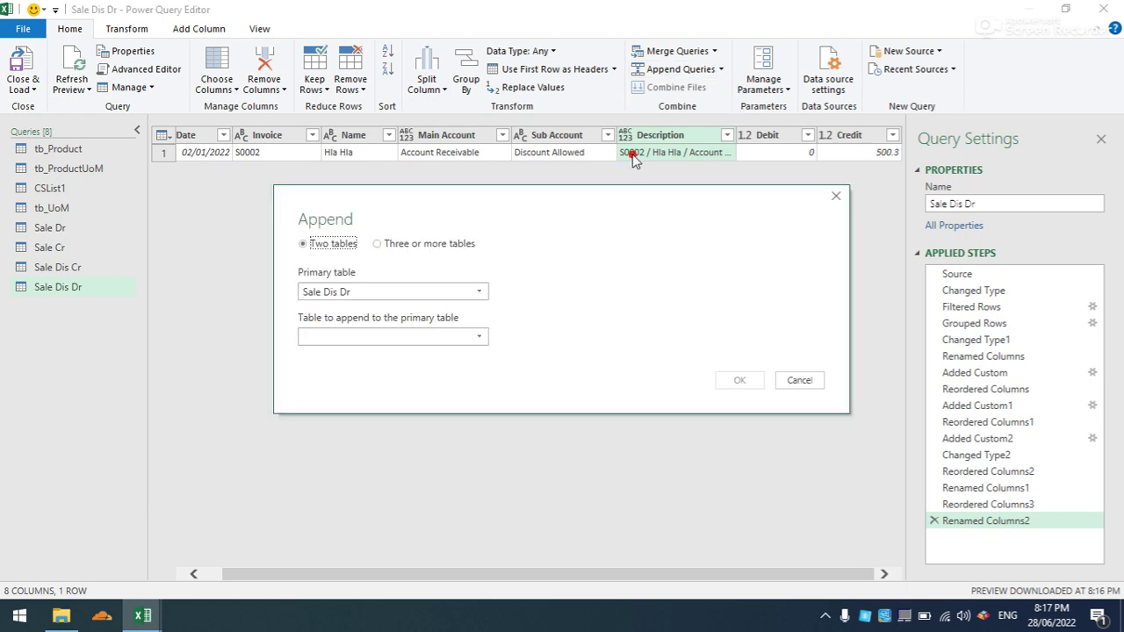
left_click(380, 246)
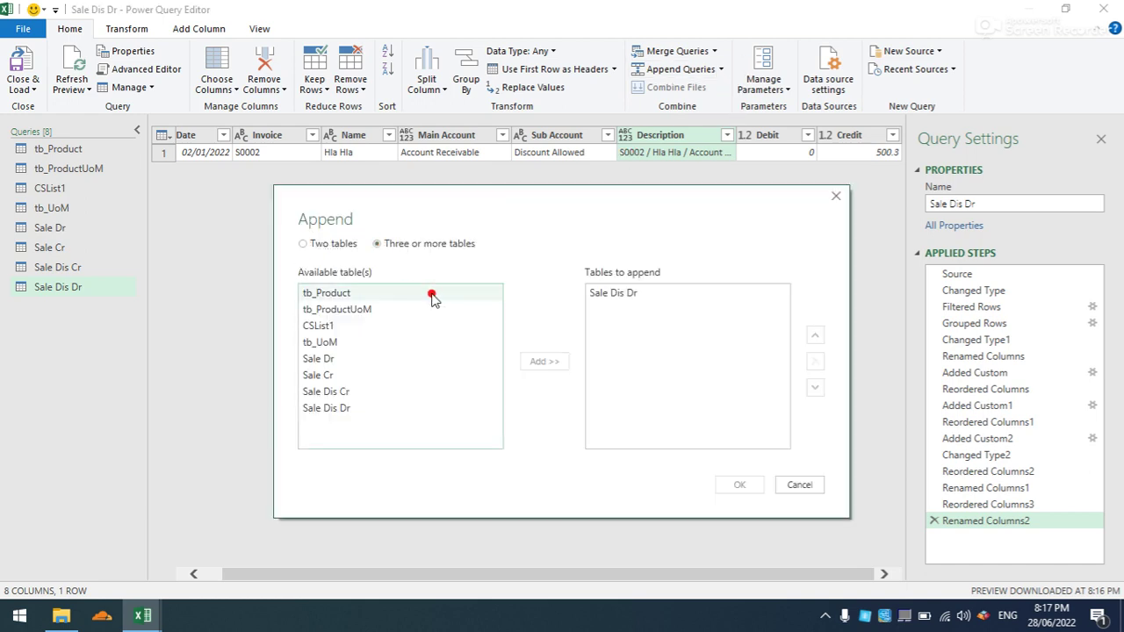
left_click(628, 296)
left_click(815, 361)
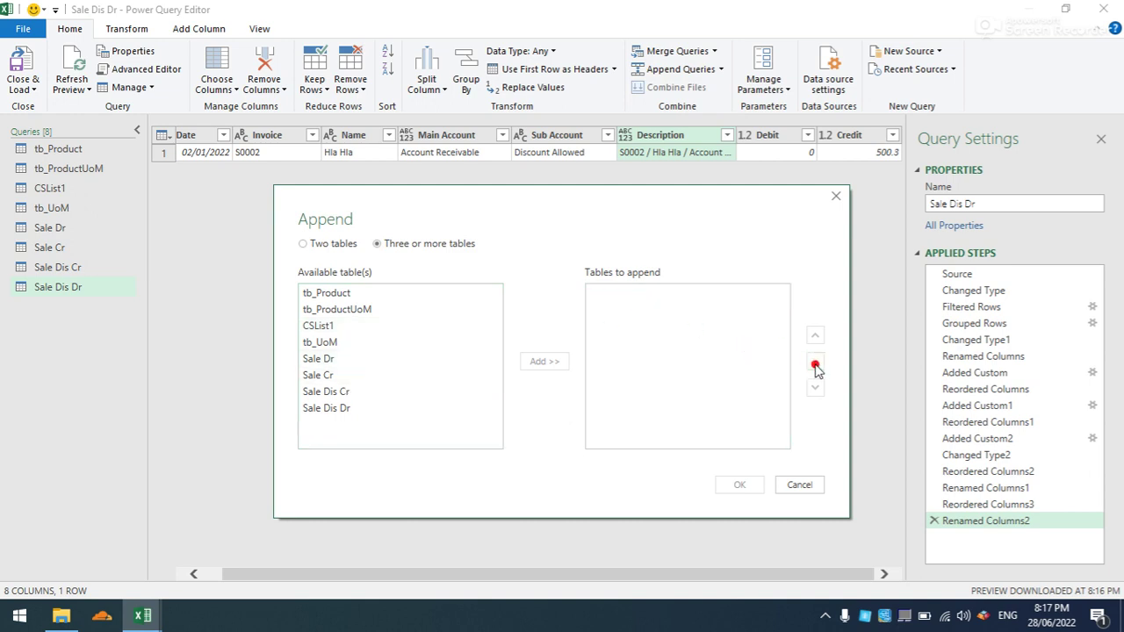
left_click(342, 359)
left_click(339, 410, "shift")
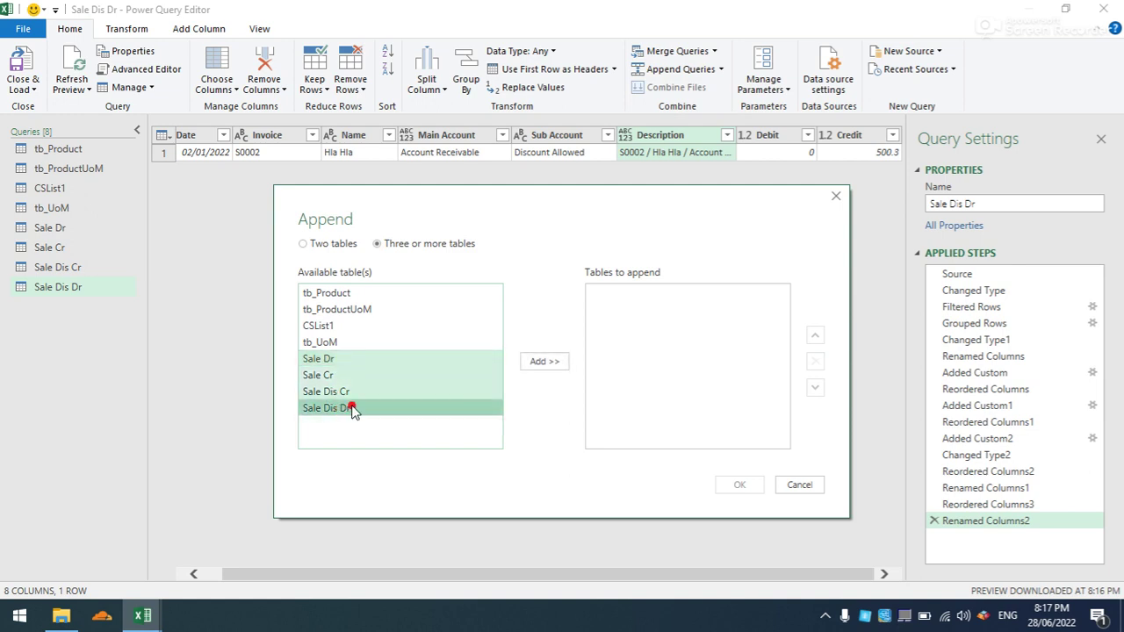
left_click(545, 362)
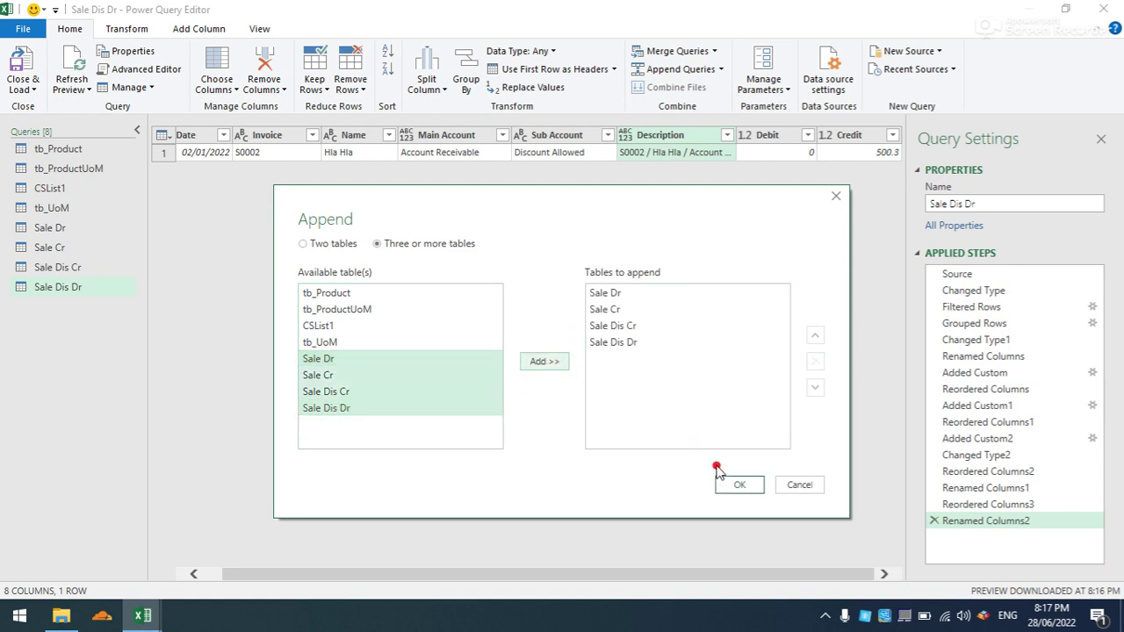
left_click(739, 484)
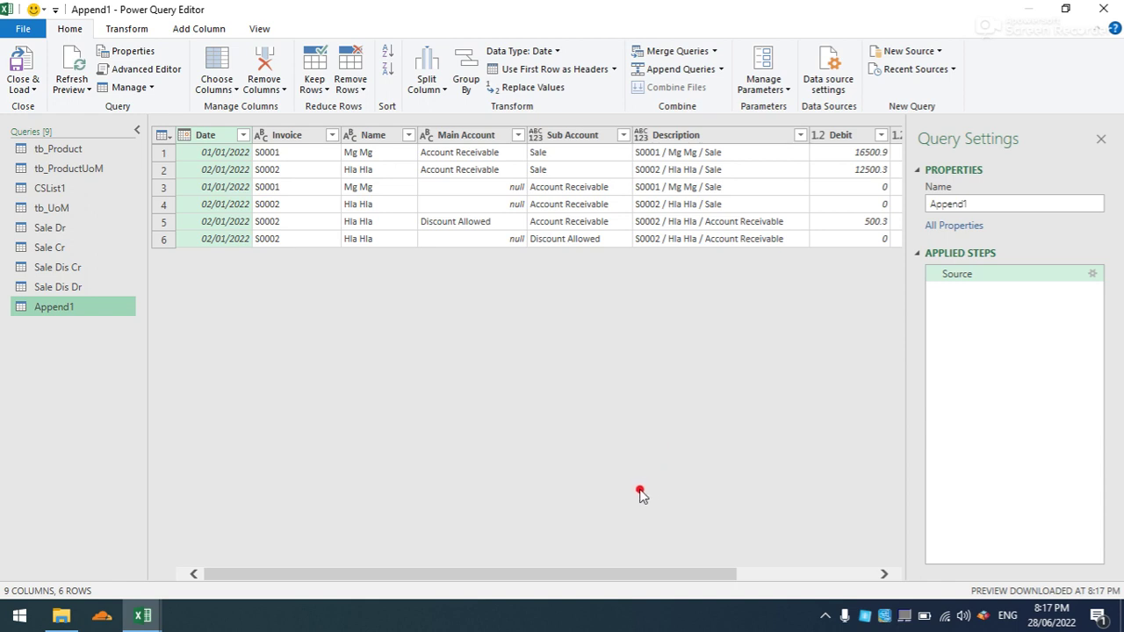
left_click_drag(557, 577, 758, 573)
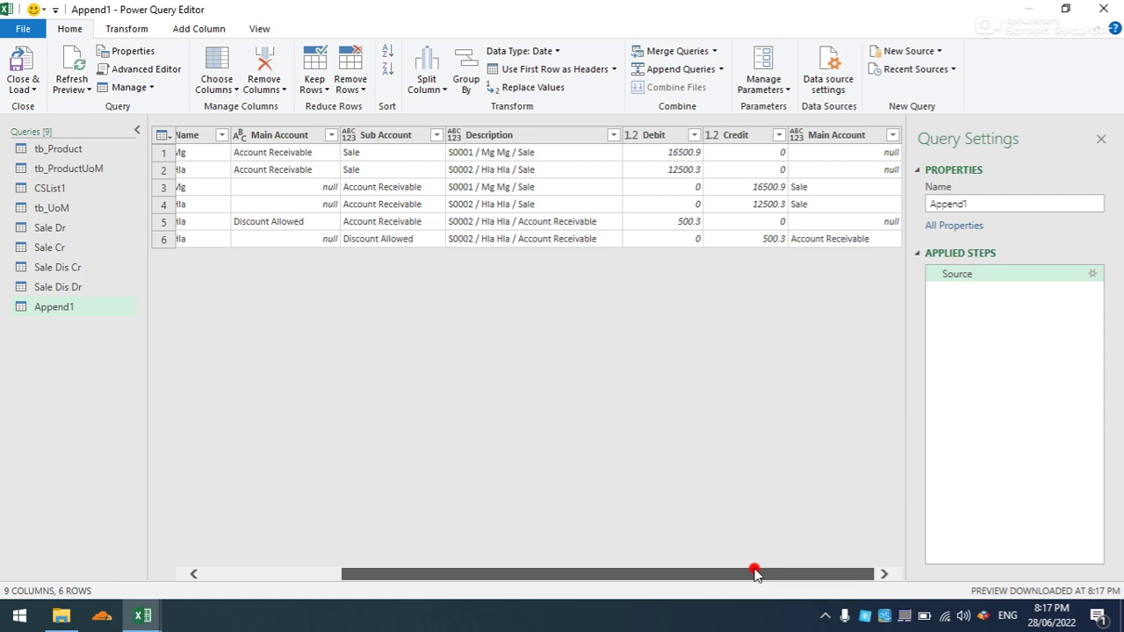
mouse_move(754, 573)
left_mouse_down()
mouse_move(780, 572)
mouse_move(778, 558)
left_mouse_up()
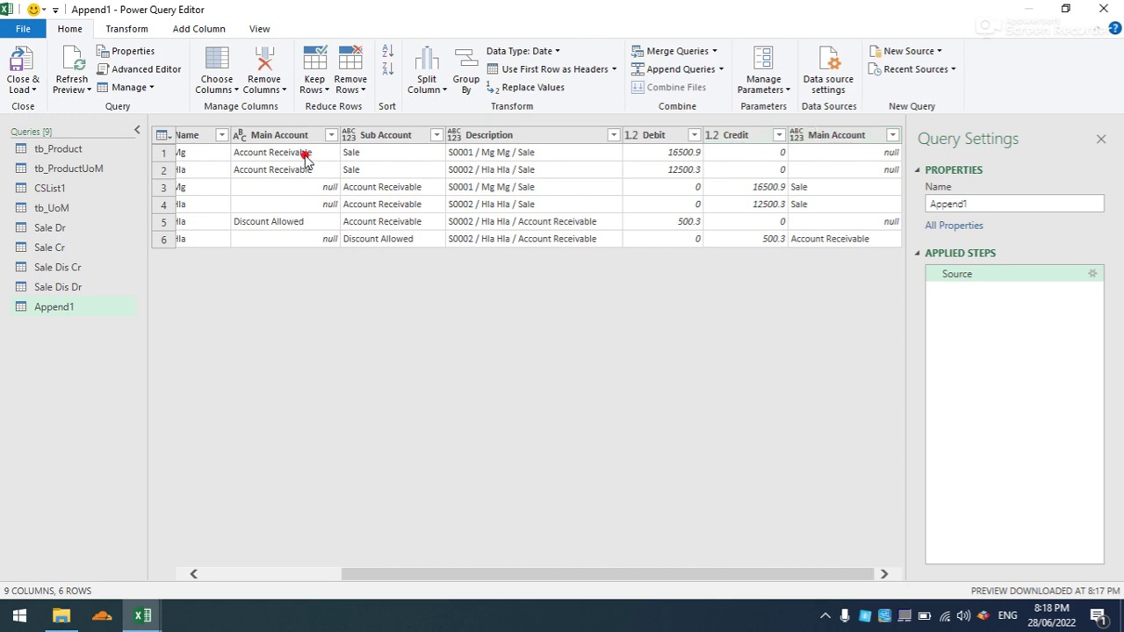
Change the data type of the Sub Account column in the Sale Dr query to Text.
left_click(64, 230)
left_click(63, 228)
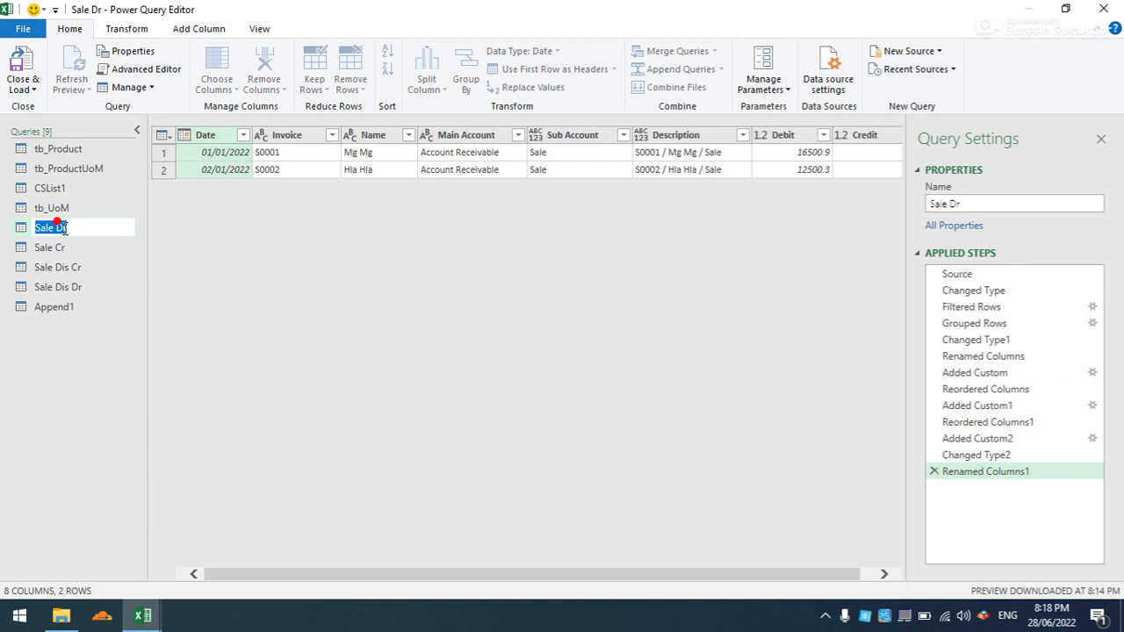
key("Return")
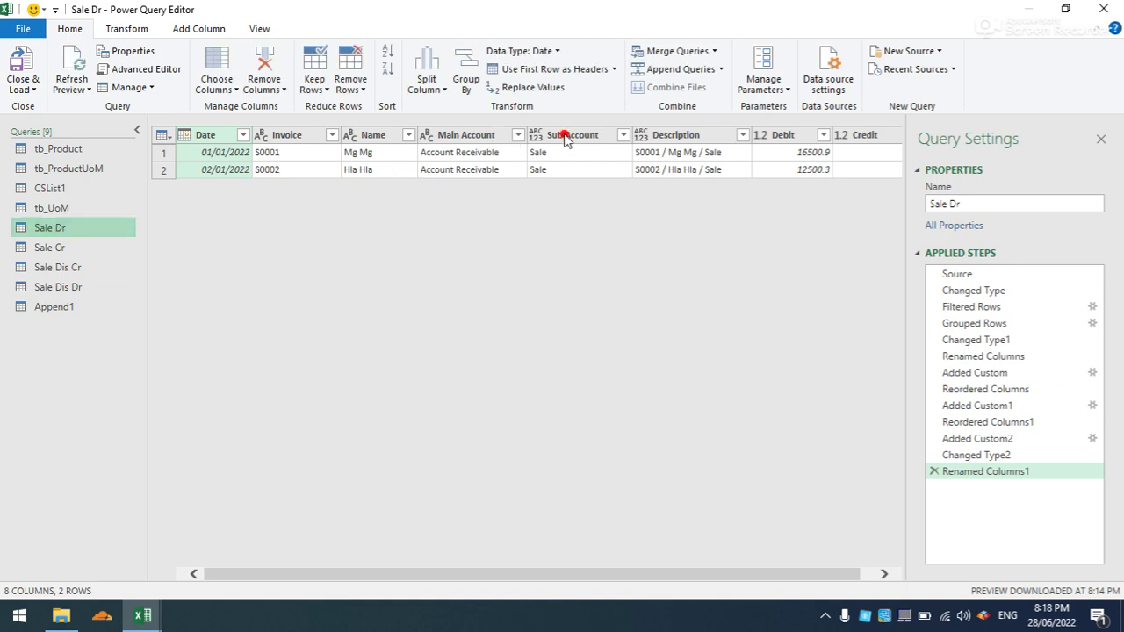
left_click(564, 137)
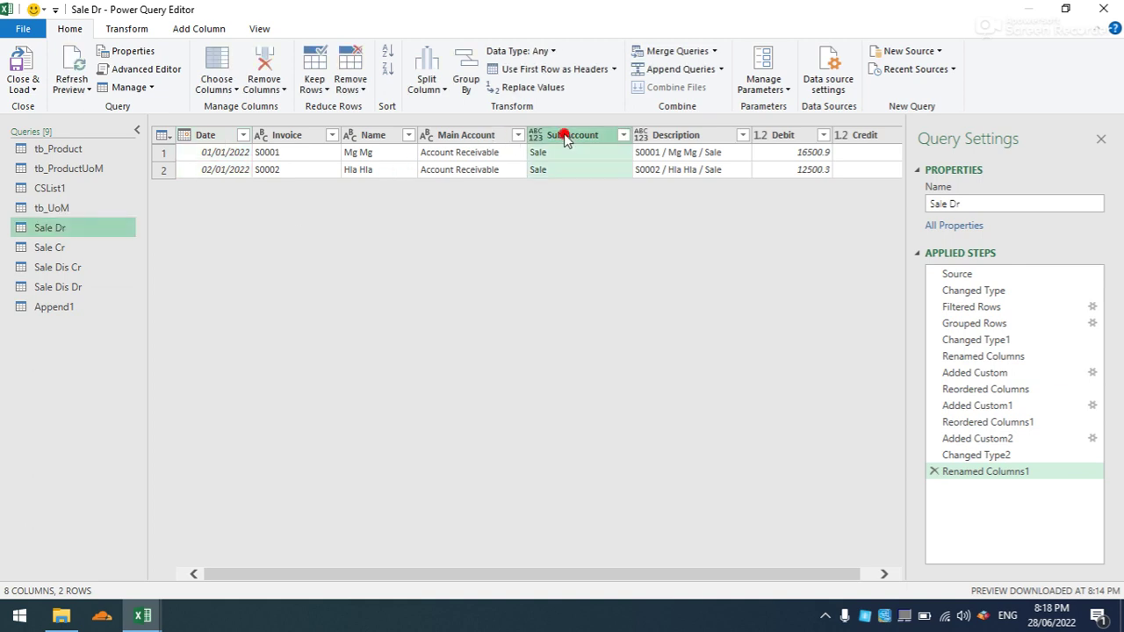
left_click(128, 31)
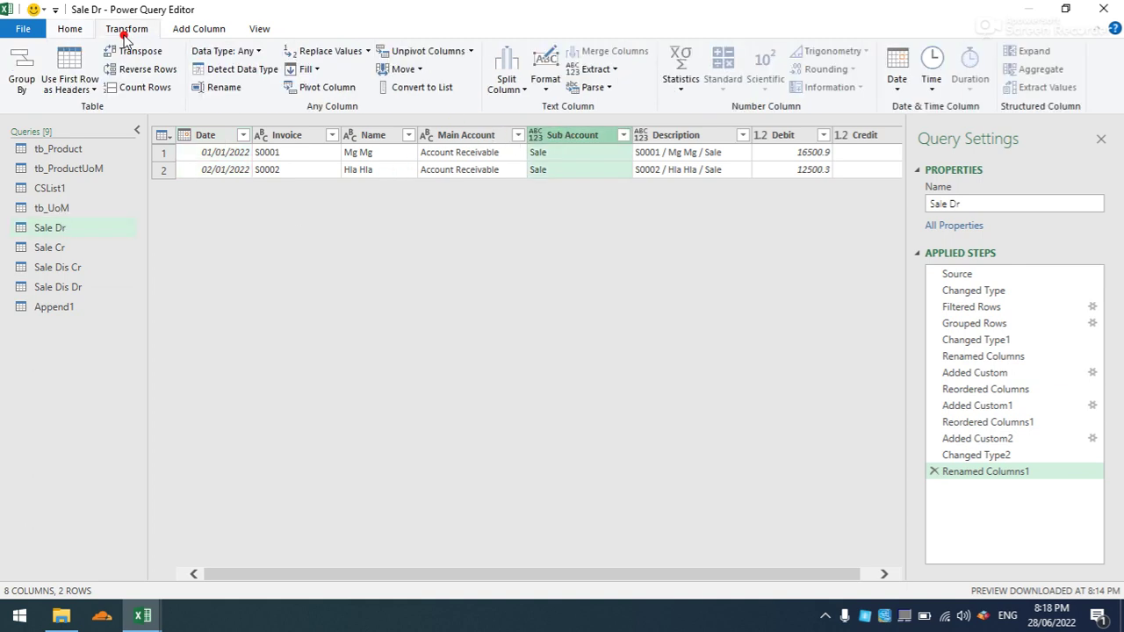
left_click(244, 54)
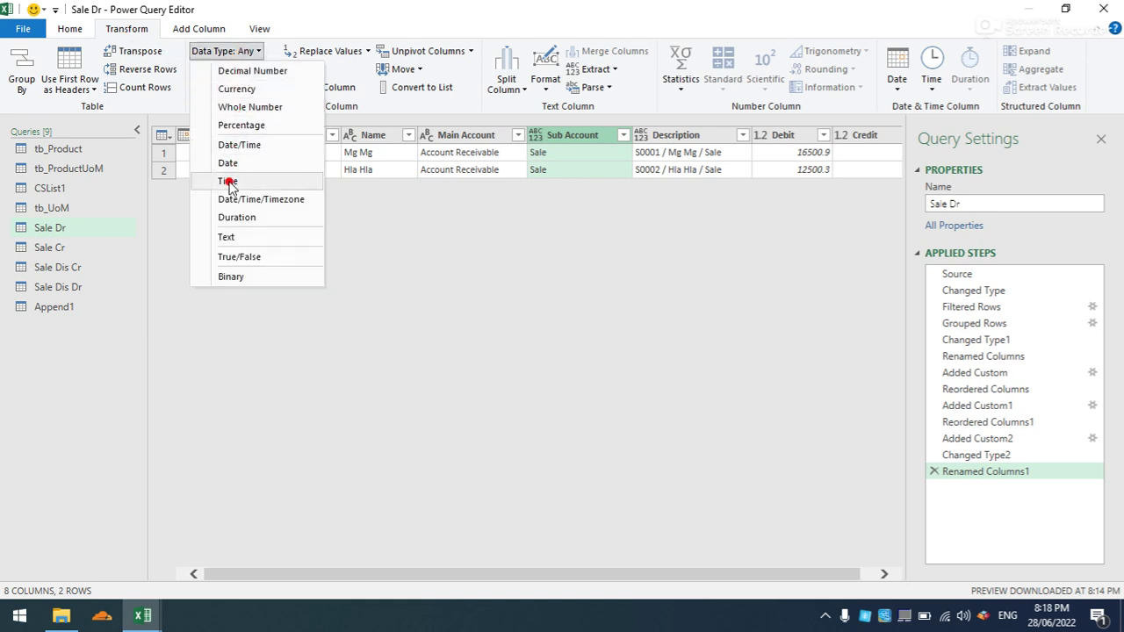
left_click(230, 237)
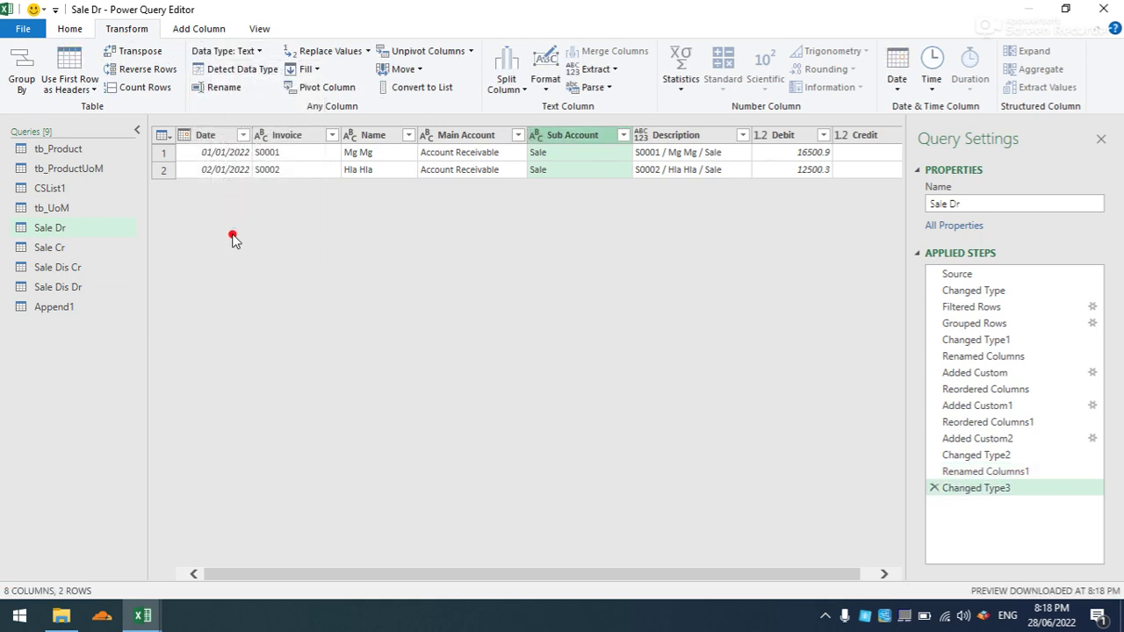
Change the data type of the Main Account column in the Sale Cr query to Text.
left_click(39, 255)
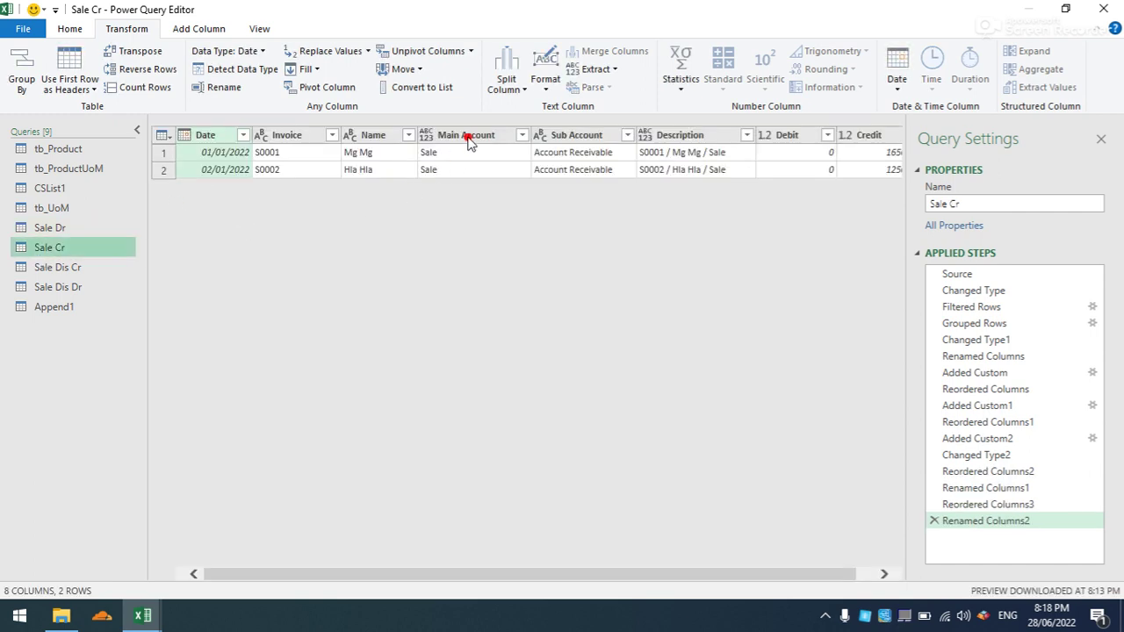
left_click(468, 139)
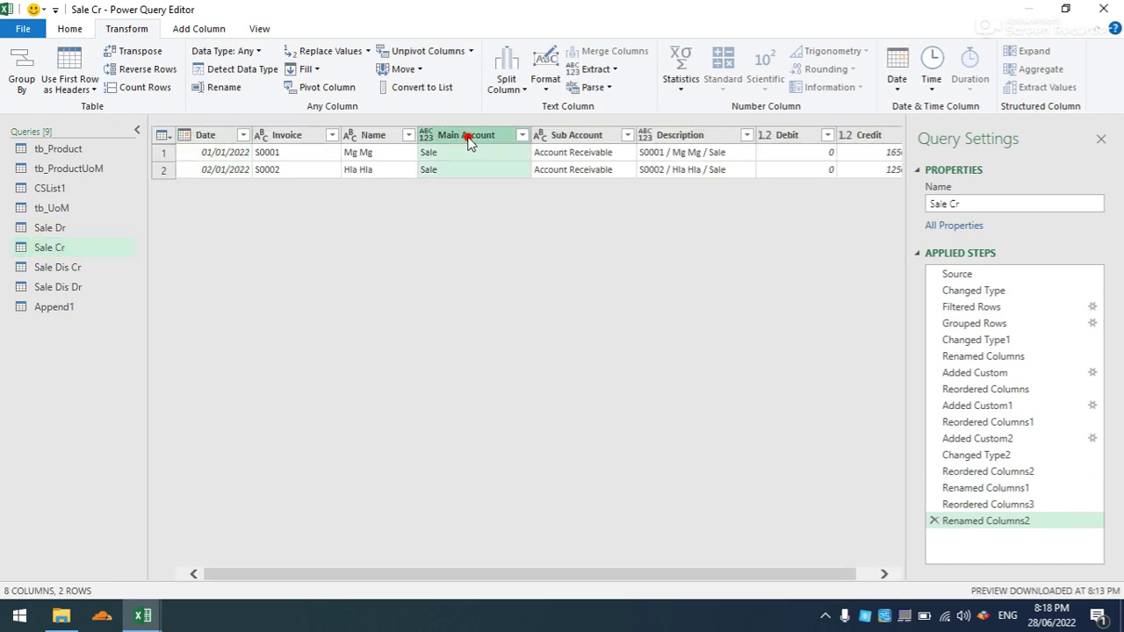
left_click(215, 51)
left_click(231, 237)
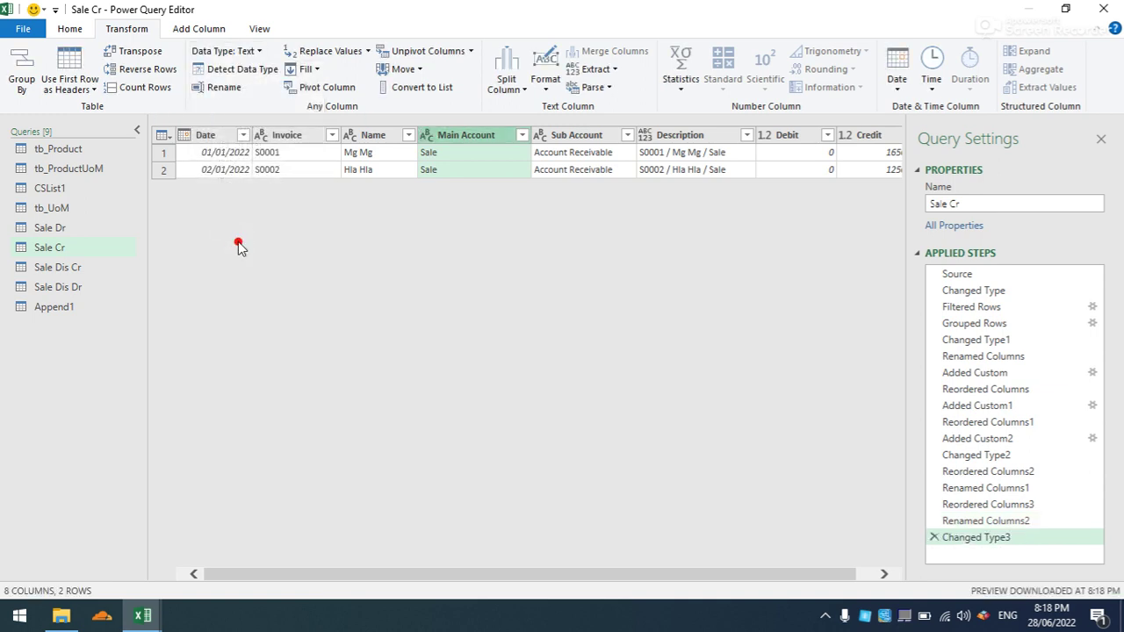
Change the data type of the Sub Account column in the Sale Dis Cr query to Text.
double_click(68, 267)
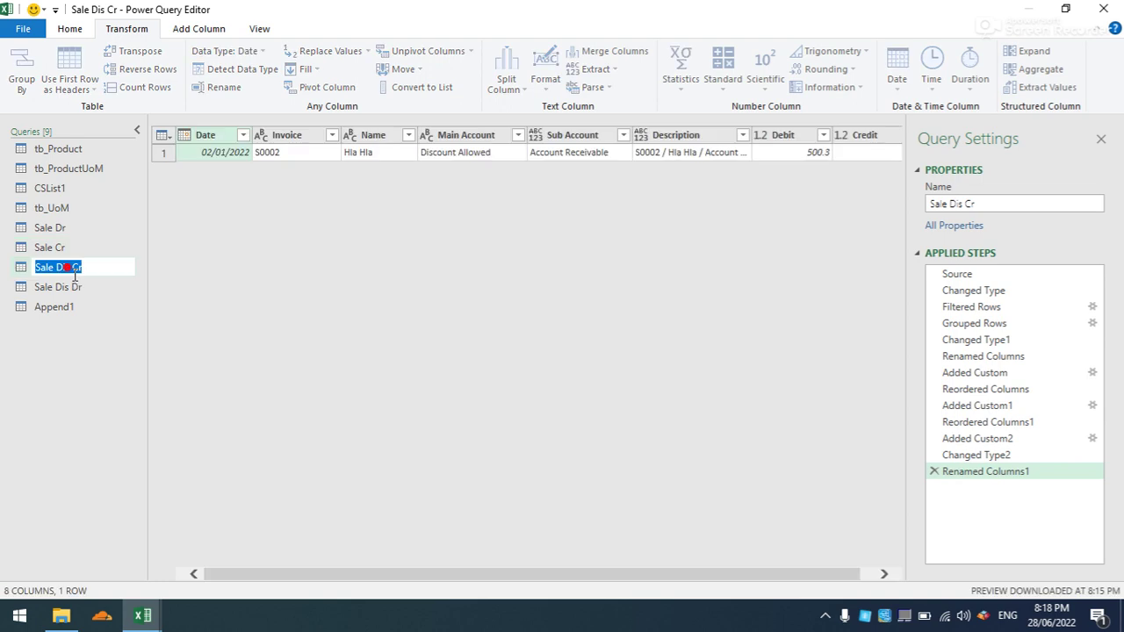
left_click(553, 140)
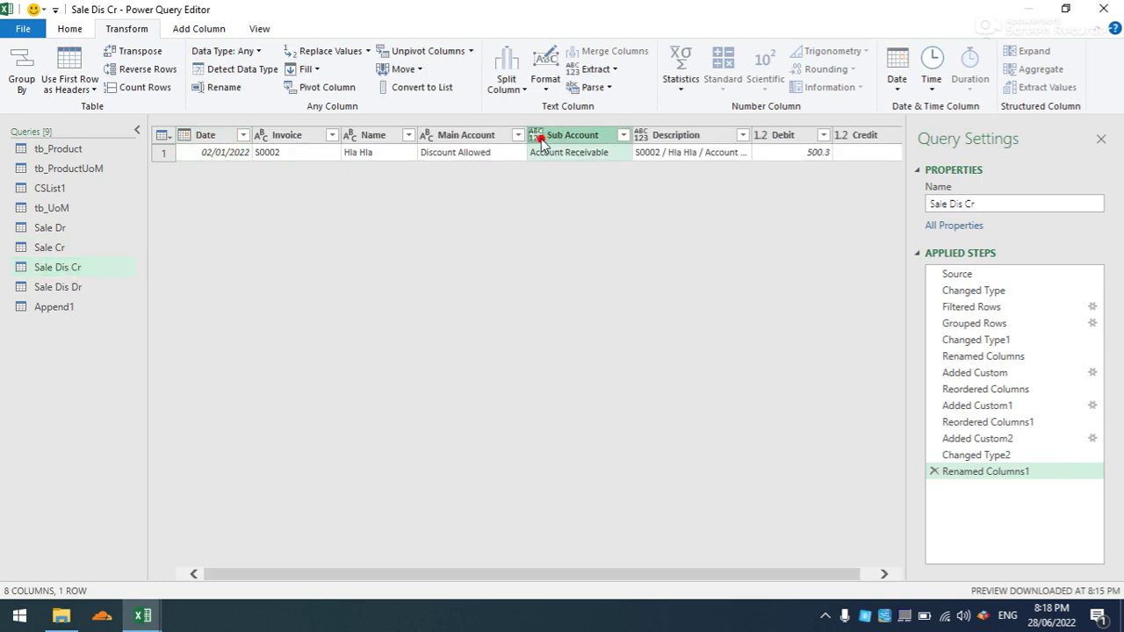
left_click(256, 53)
left_click(227, 239)
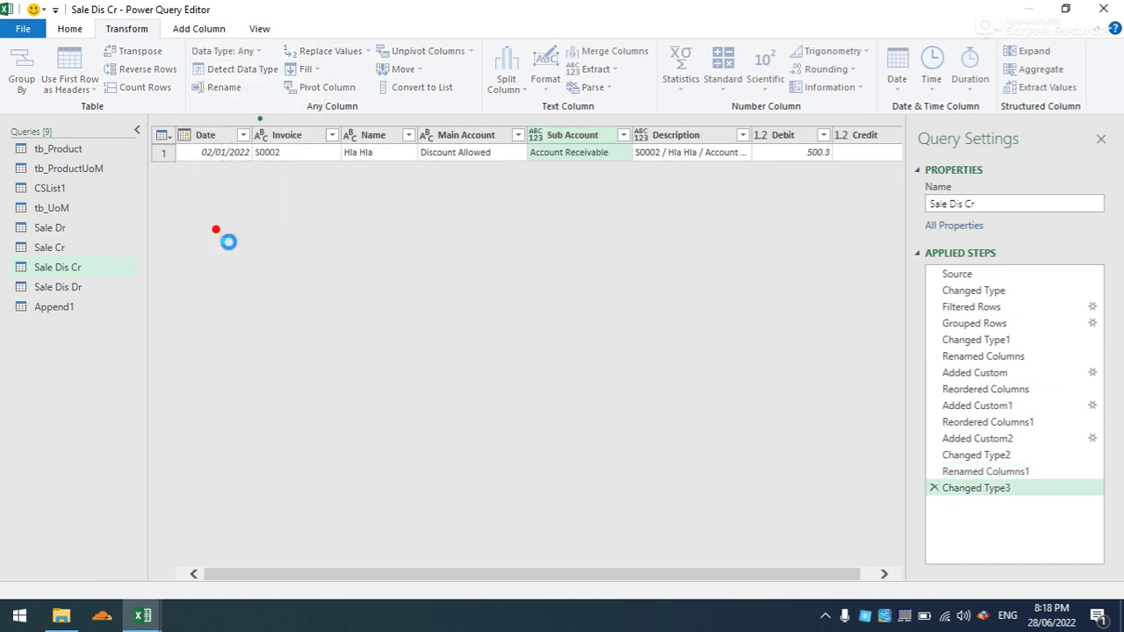
Change the Main Account column in the Sale Dis Dr query to the Text data type, and recheck the columns of Append1.
double_click(48, 288)
key("Return")
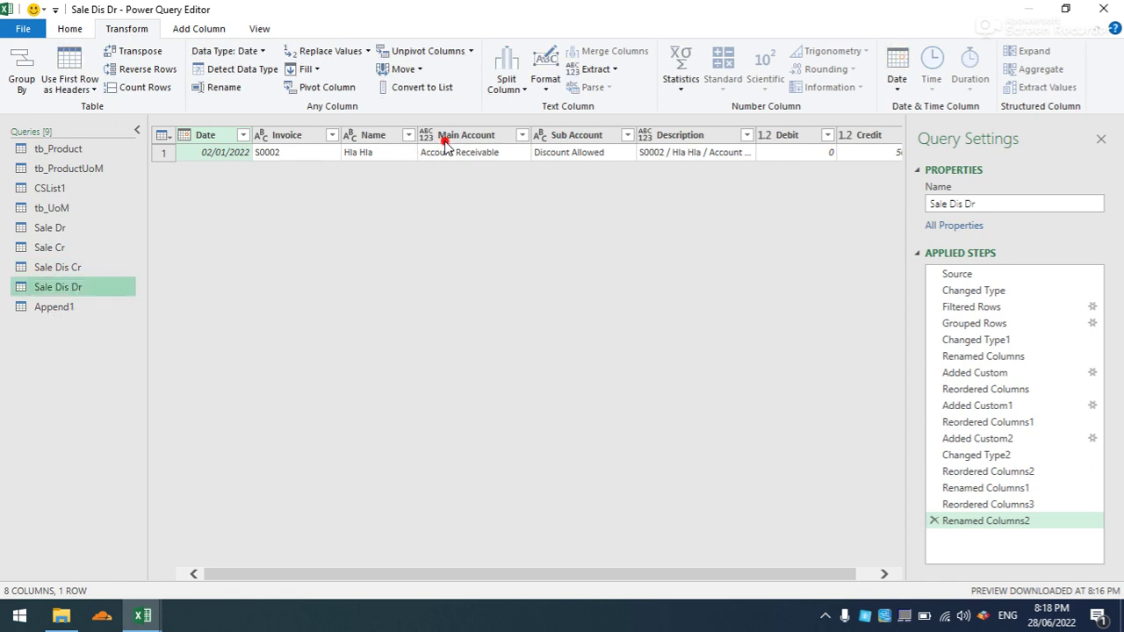
left_click(446, 143)
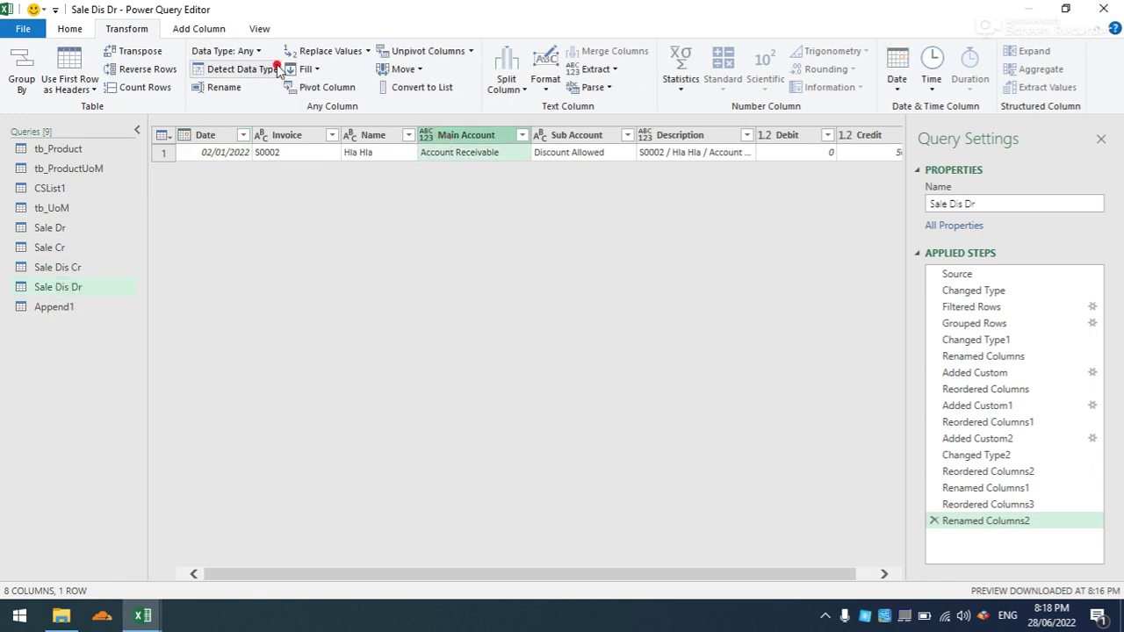
left_click(233, 51)
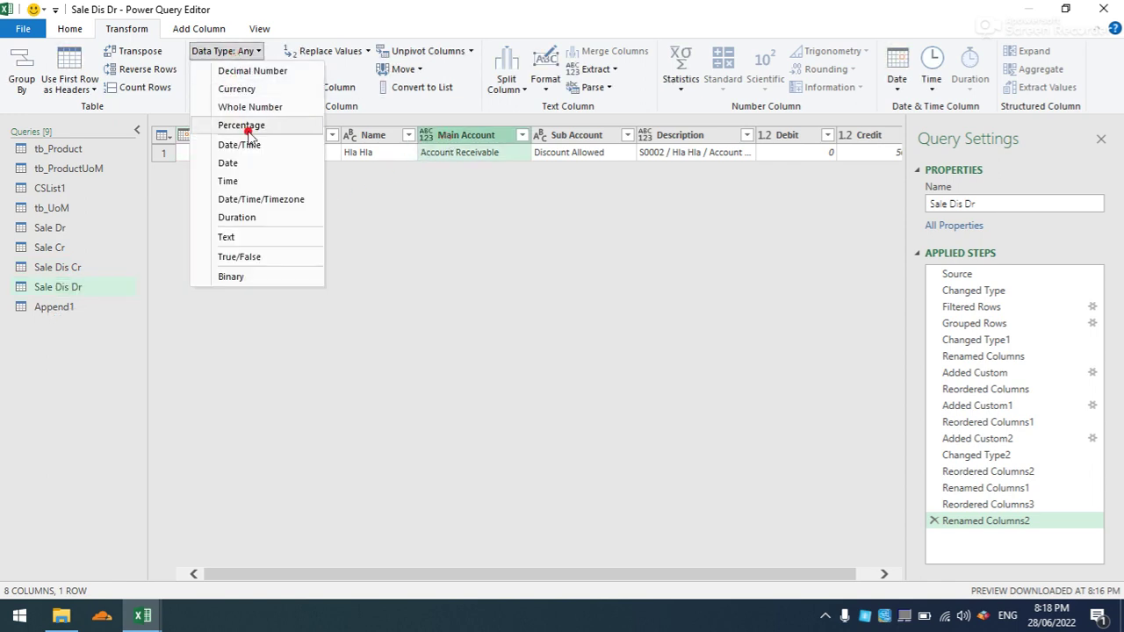
left_click(252, 235)
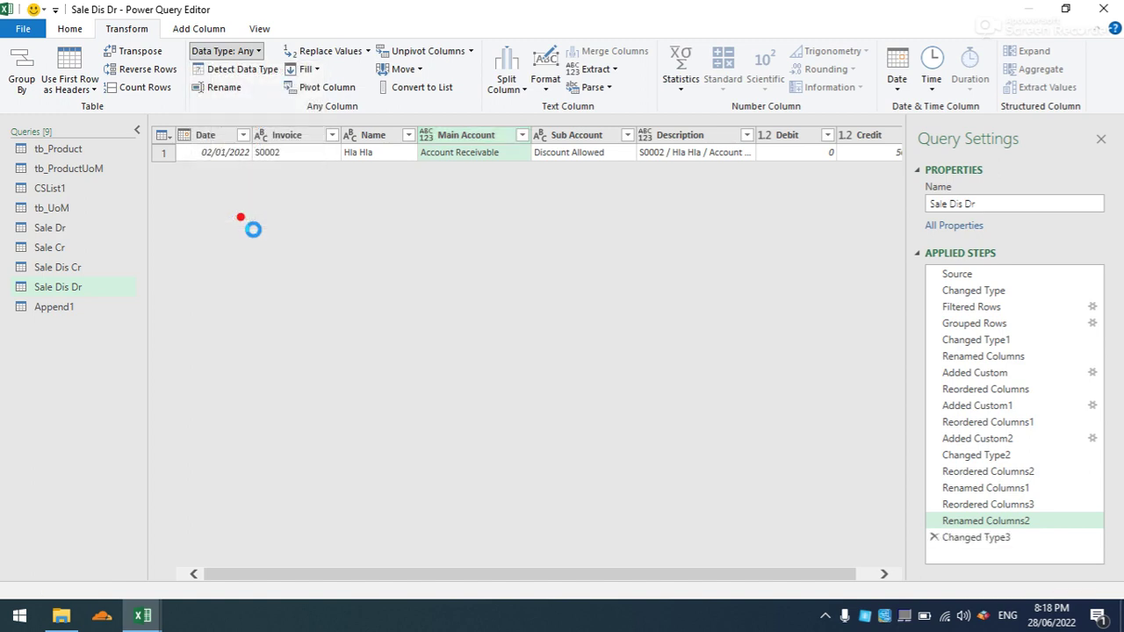
left_click(91, 309)
left_click(89, 309)
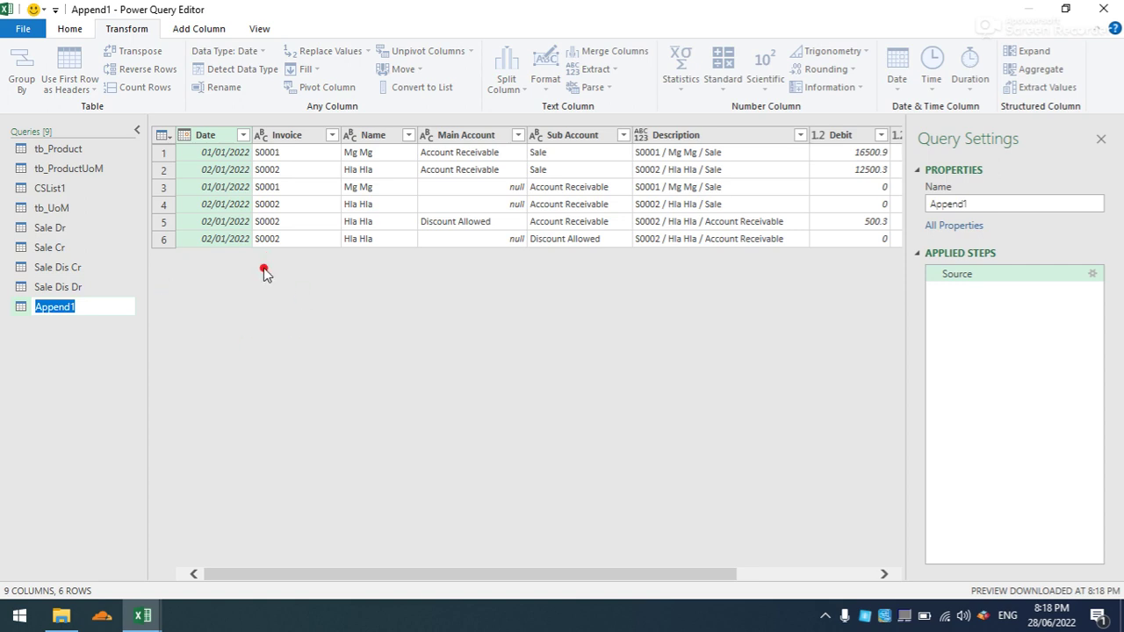
left_click(424, 574)
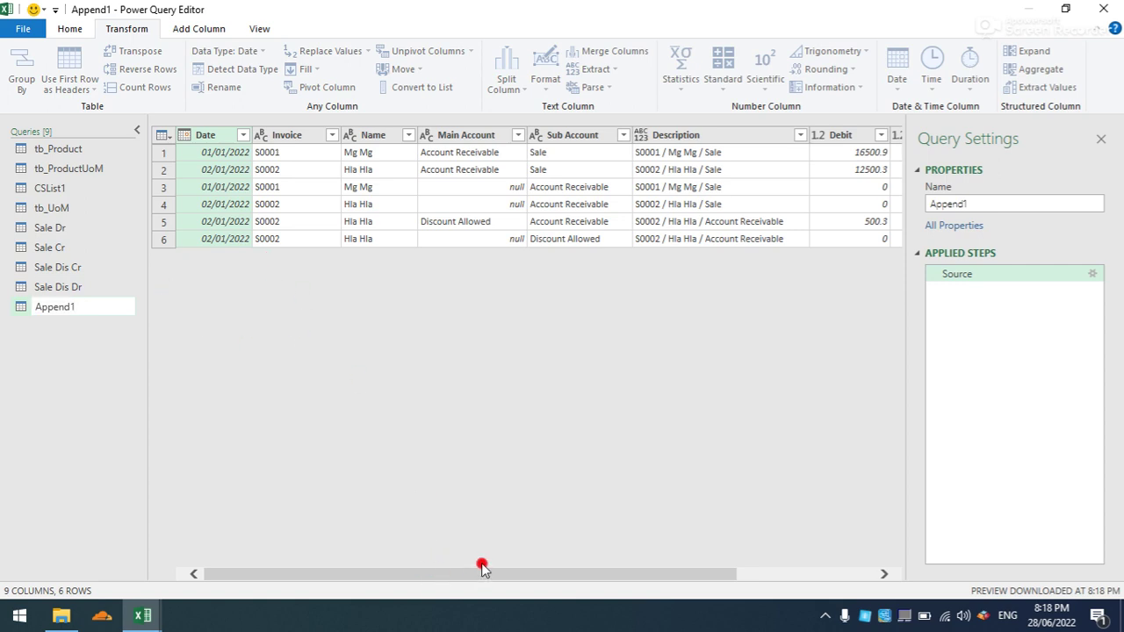
mouse_move(429, 576)
left_mouse_down()
mouse_move(645, 575)
mouse_move(421, 576)
left_mouse_up()
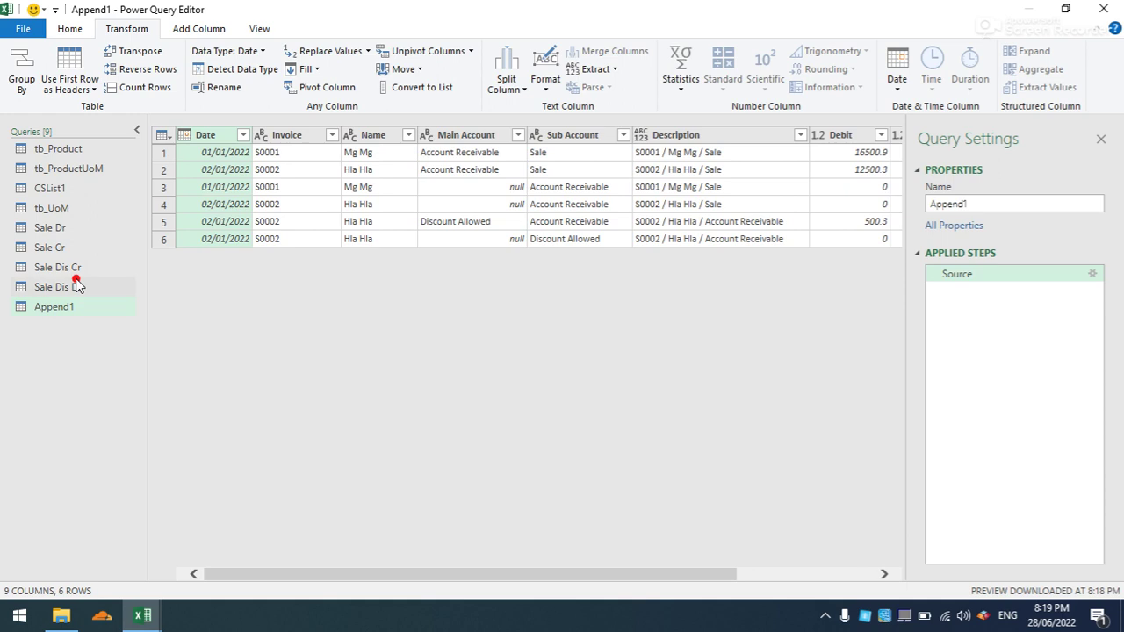
Rename the column before Sub Account in the Sale Cr query to exactly "Main Account", and recheck Append1.
left_click(51, 248)
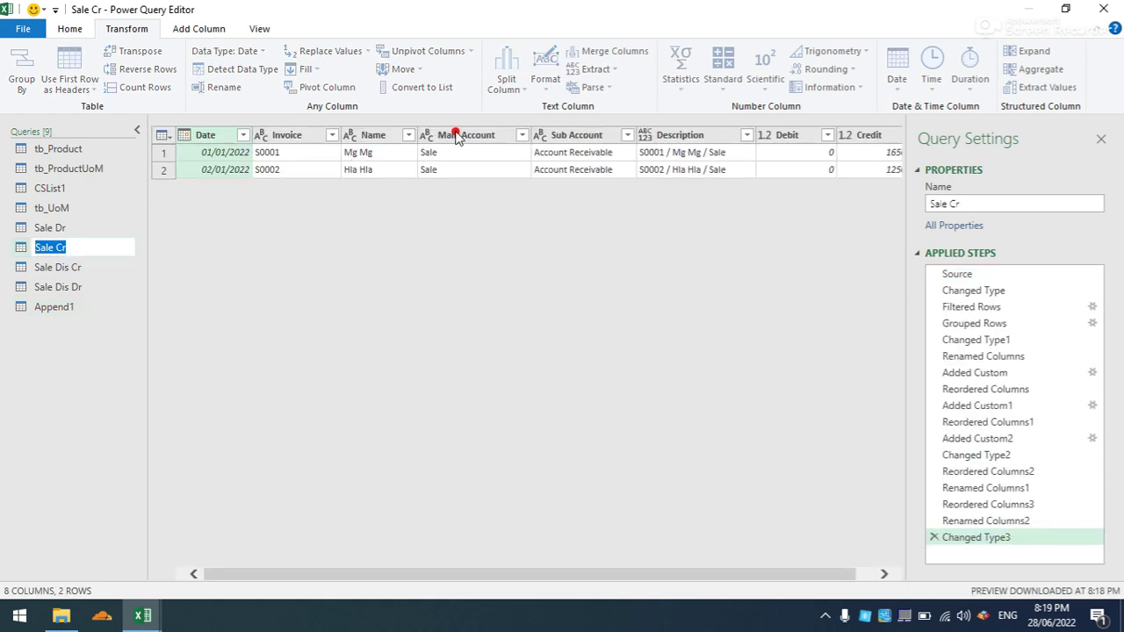
double_click(458, 136)
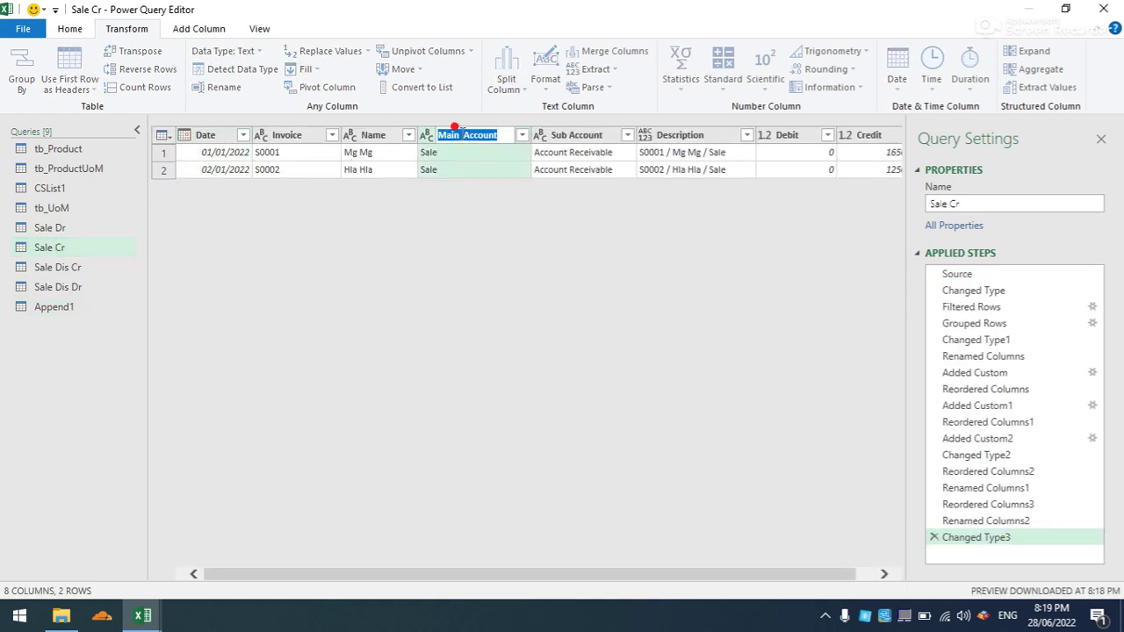
type("Main")
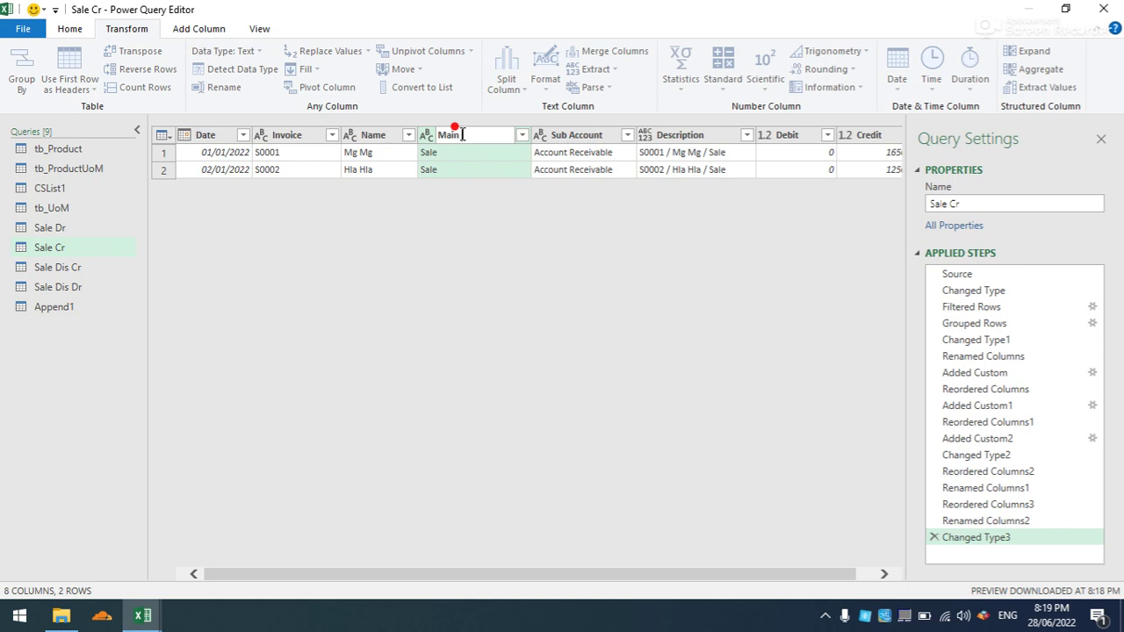
type(" Account")
key("Return")
double_click(63, 307)
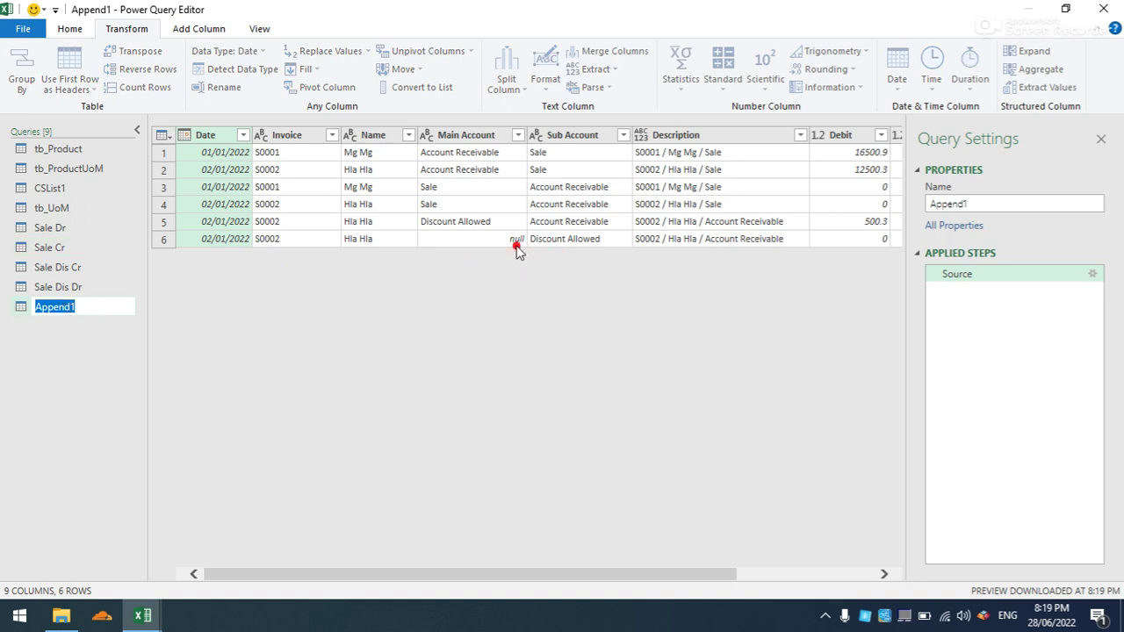
Rename the column before Sub Account in the Sale Dis Dr query to exactly "Main Account", and review the Append1 columns.
left_click(75, 287)
double_click(497, 134)
type("Main Account")
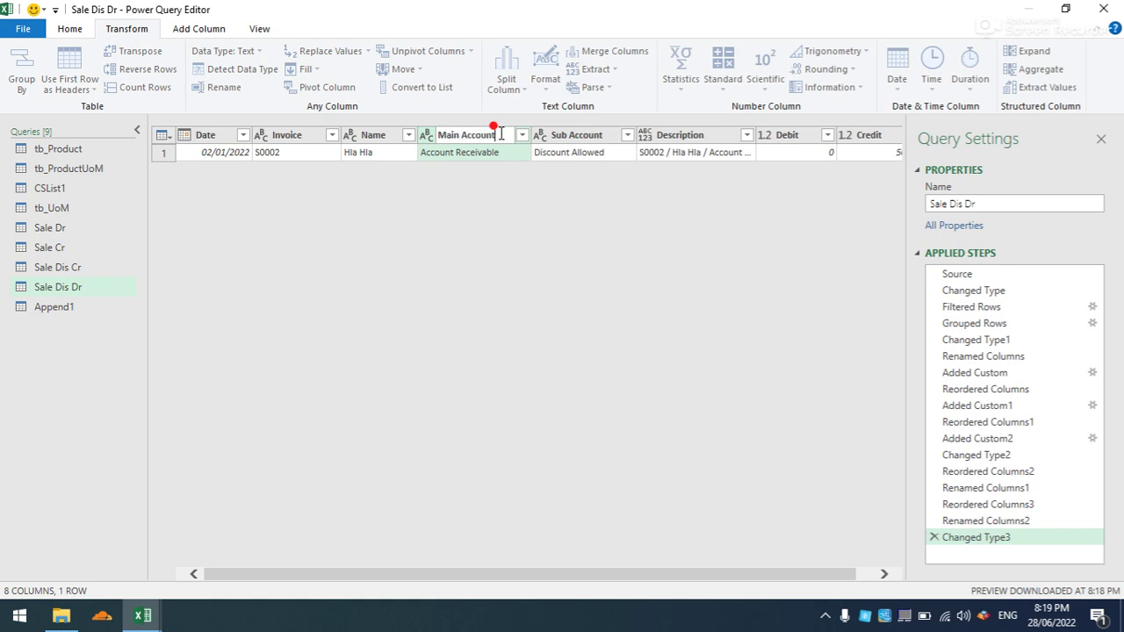
left_click(469, 196)
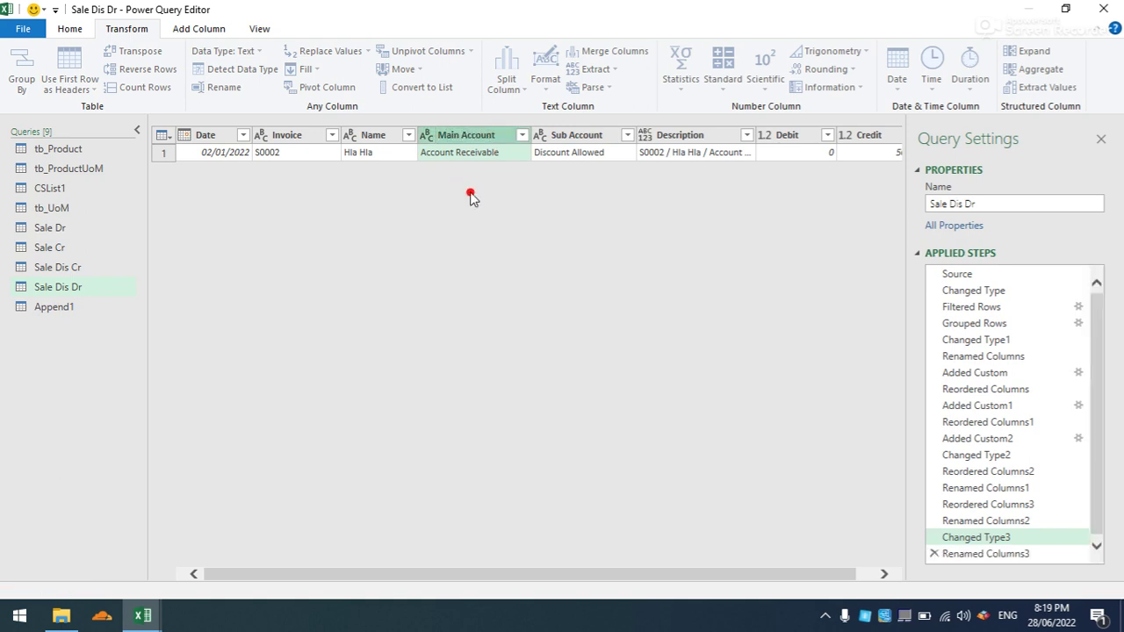
double_click(88, 305)
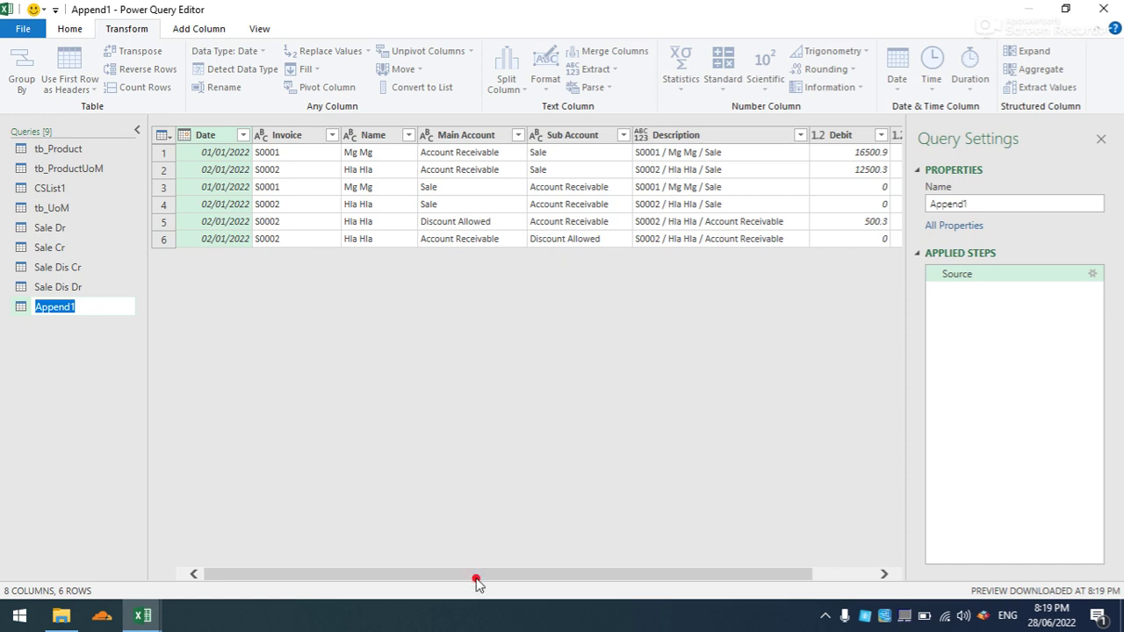
left_click_drag(585, 582, 313, 143)
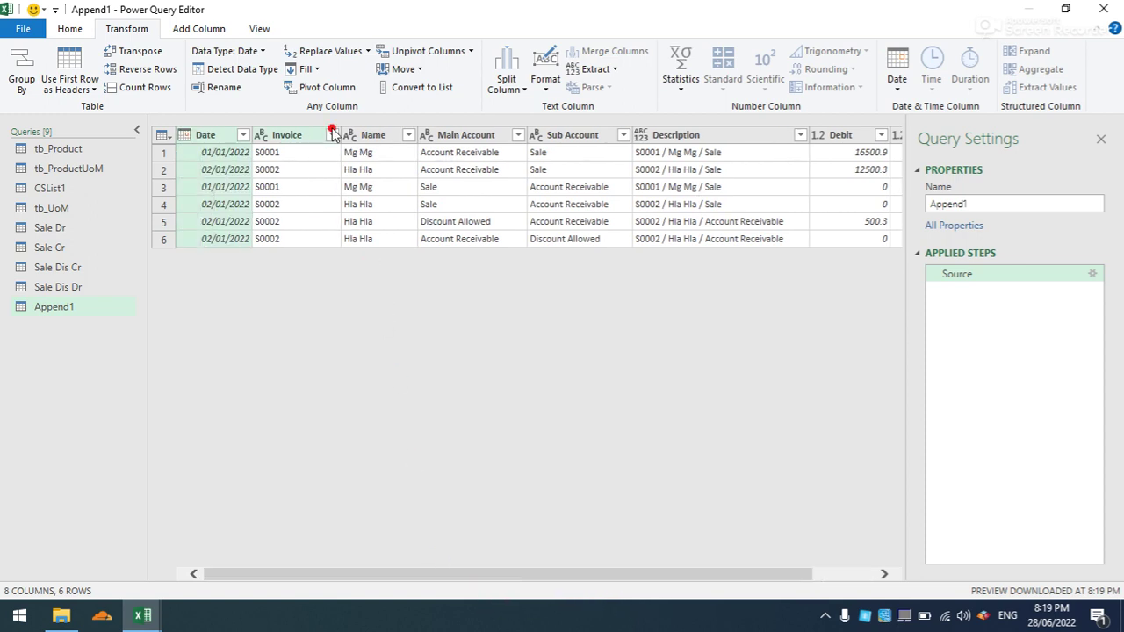
Sort Append1 by Invoice in ascending order and review the journal entries across all columns.
left_click(332, 136)
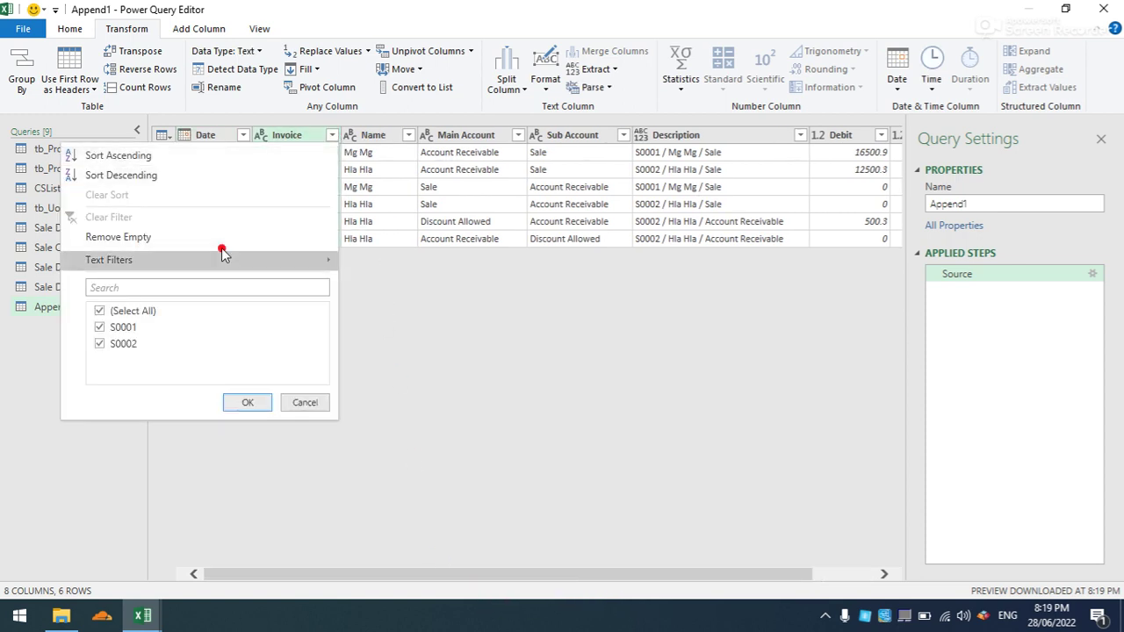
left_click(116, 155)
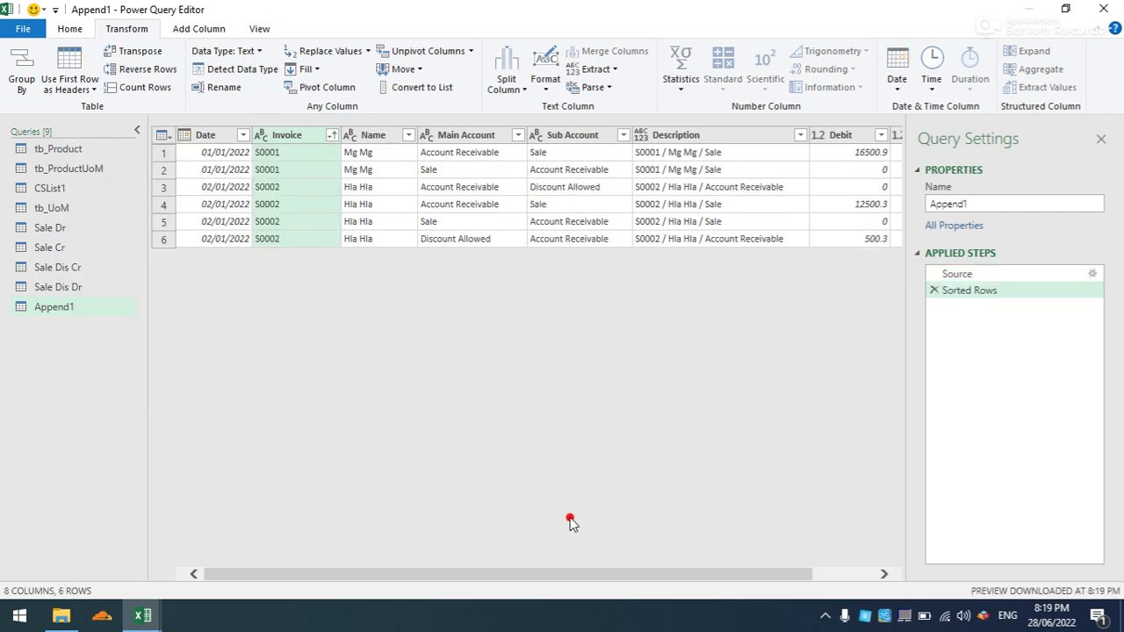
left_click_drag(580, 575, 686, 581)
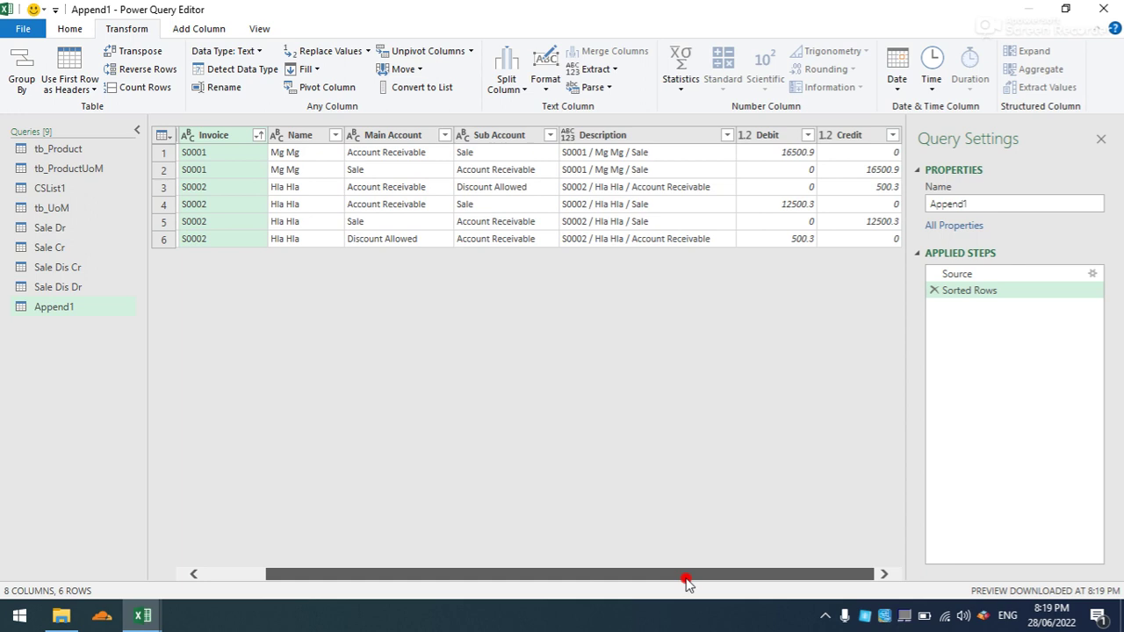
left_click_drag(687, 581, 540, 581)
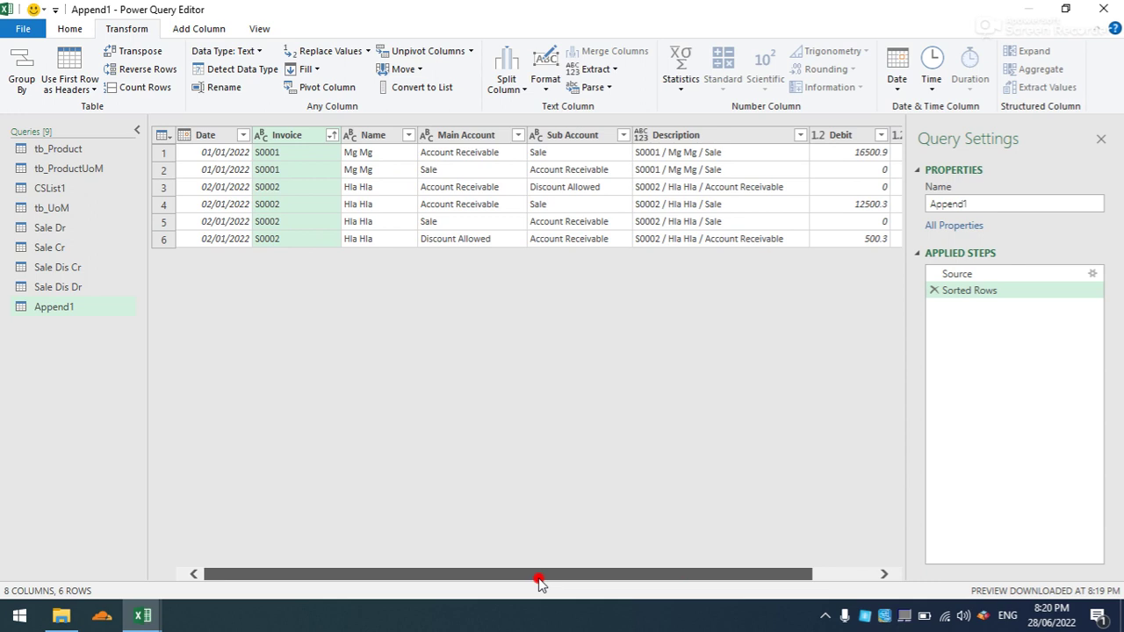
left_click_drag(538, 582, 764, 586)
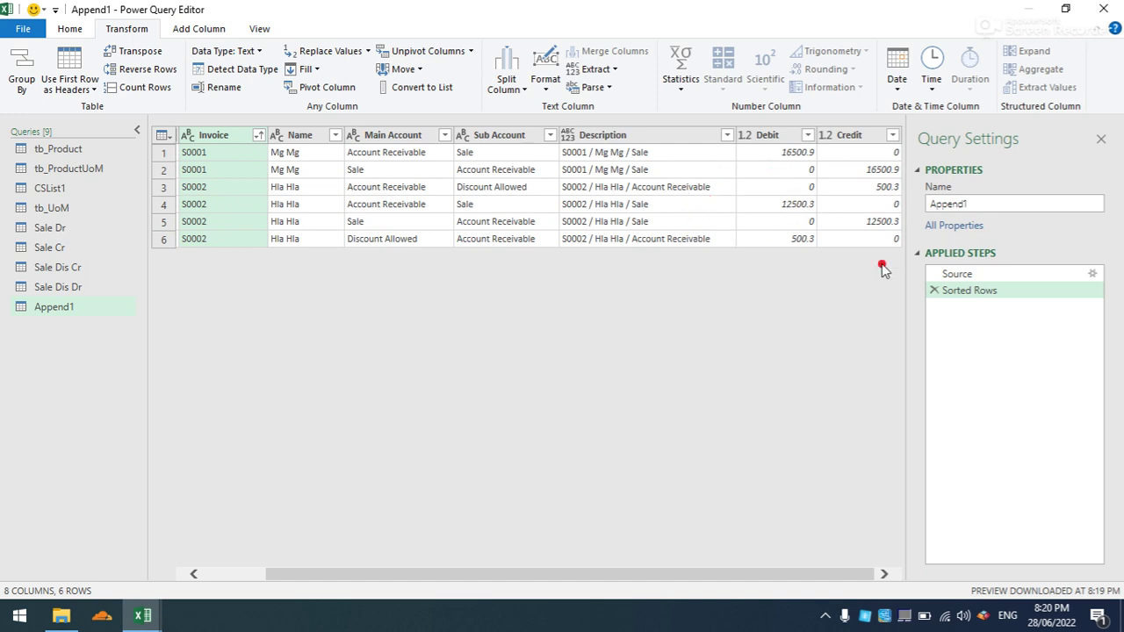
Edit the Source step of Append1 so that Sale Dis Dr comes before Sale Dis Cr in the tables to append.
left_click(957, 275)
double_click(957, 275)
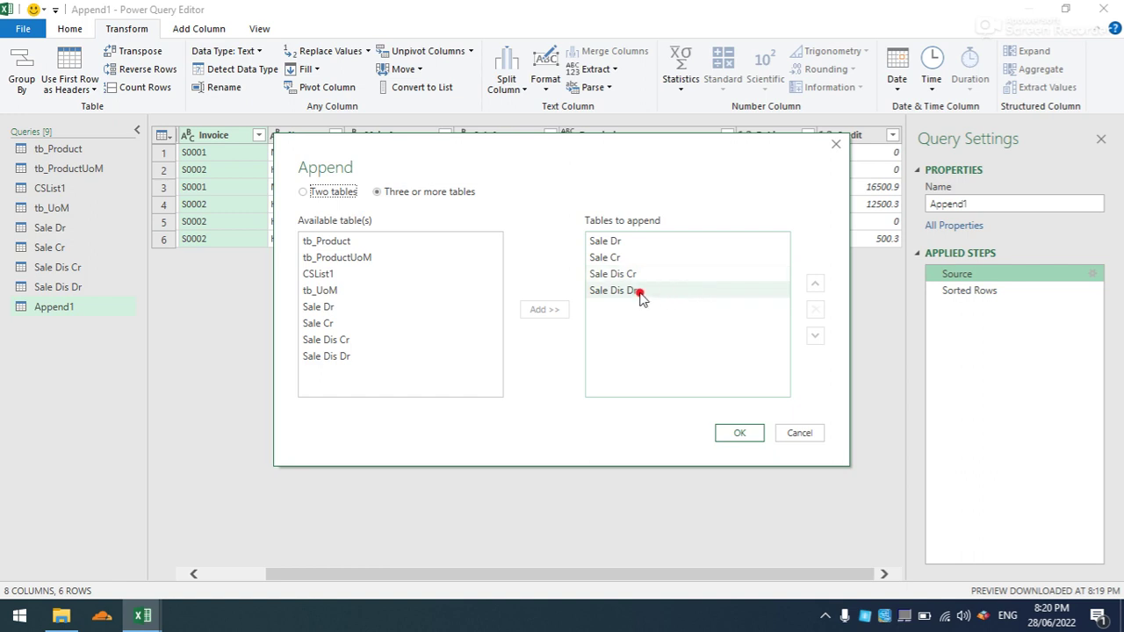
left_click(672, 294)
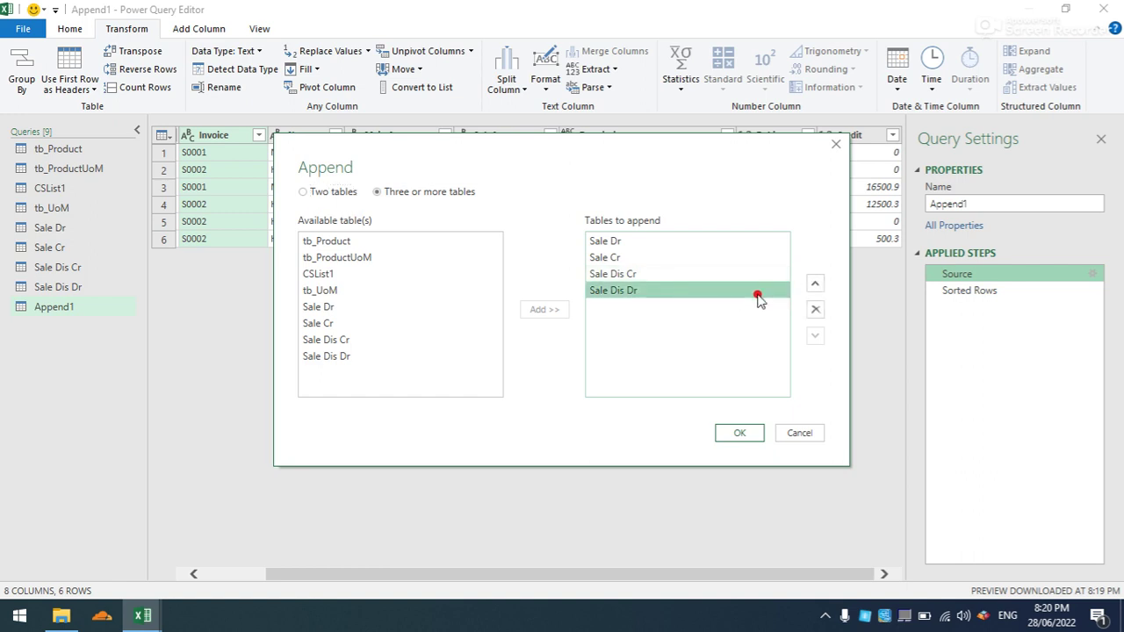
left_click(815, 285)
left_click(740, 431)
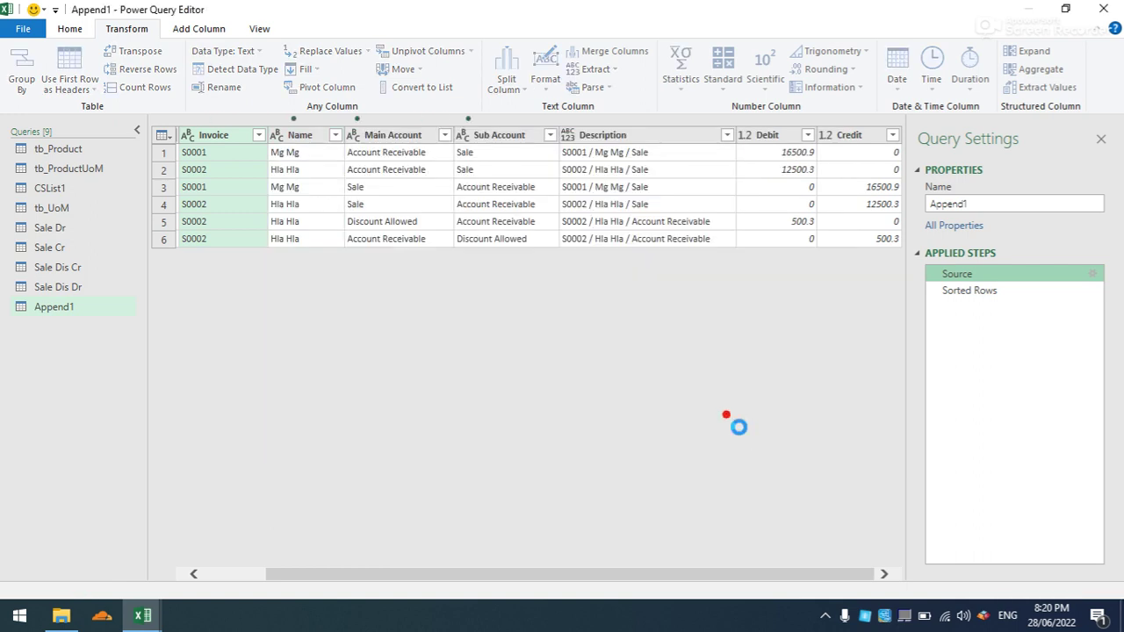
Check the sorted rows of Append1 and reorder its appended tables to Sale Dr, Sale Dis Cr, Sale Cr, Sale Dis Dr.
left_click(964, 292)
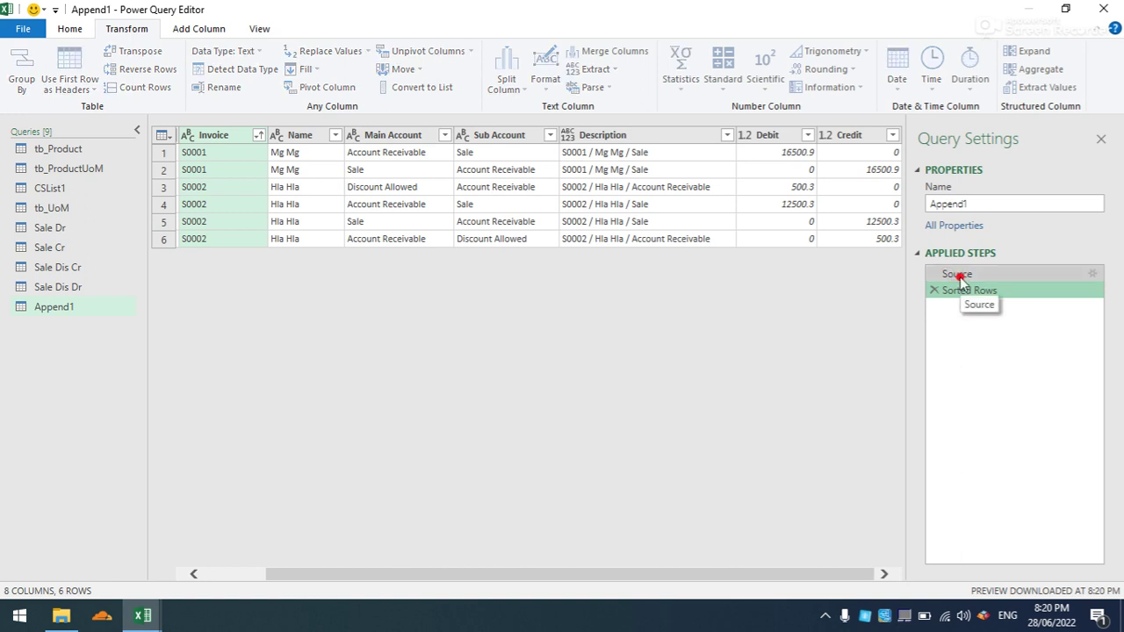
double_click(960, 275)
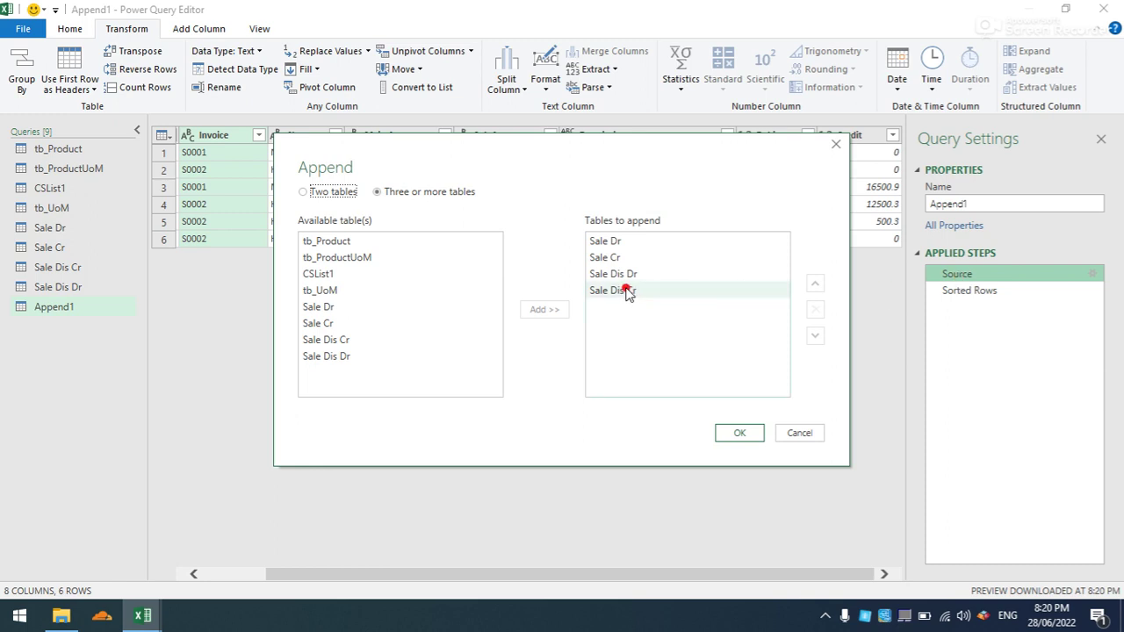
left_click(628, 290)
left_click(815, 283)
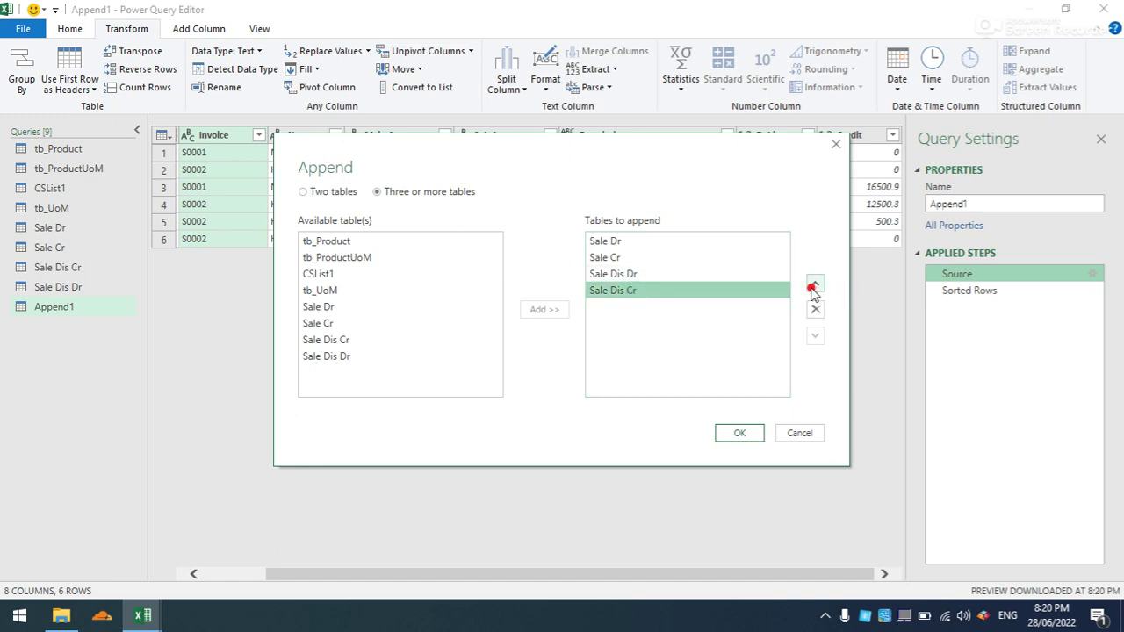
left_click(609, 257)
left_click(813, 337)
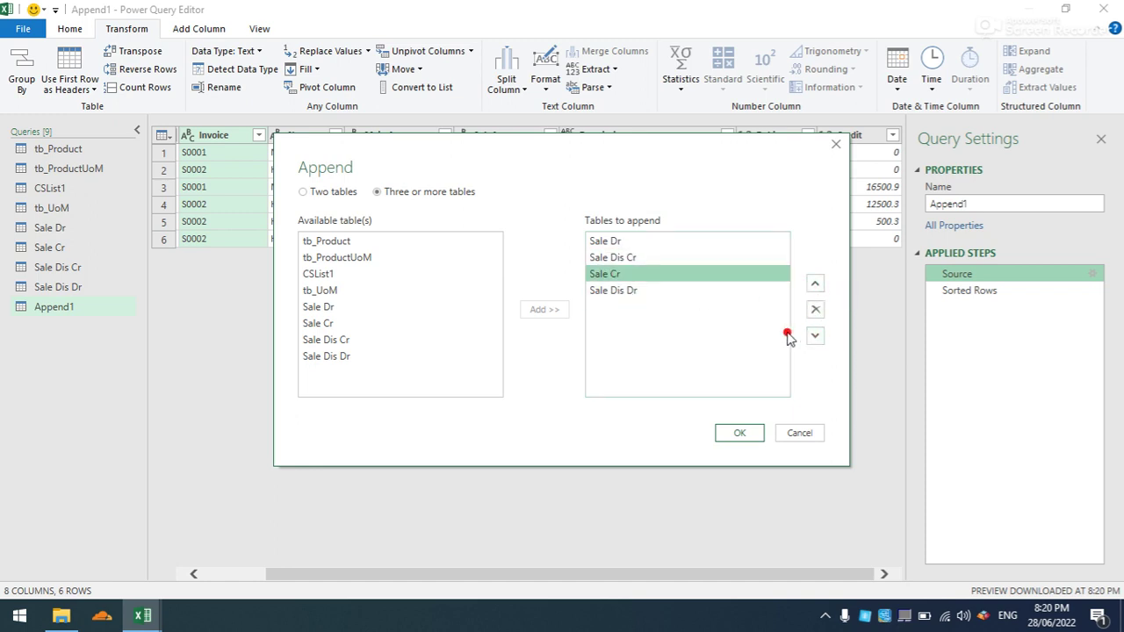
left_click(740, 432)
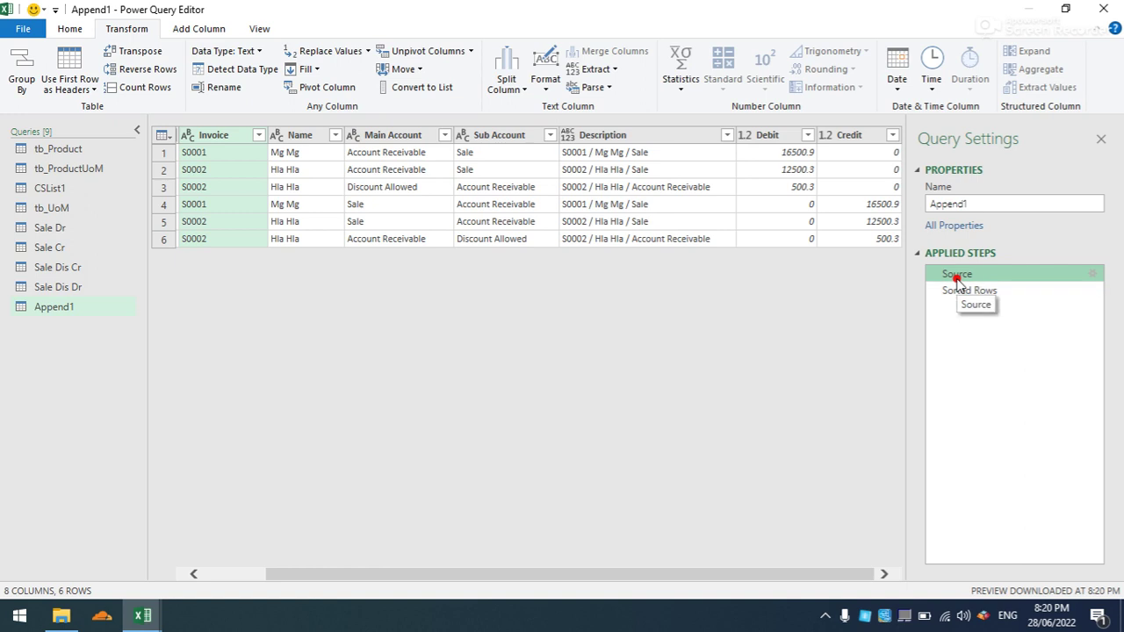
Reorder the tables to append in Append1's Source to Sale Dis Cr, Sale Dis Dr, Sale Dr, Sale Cr, and check the sorted rows.
double_click(957, 277)
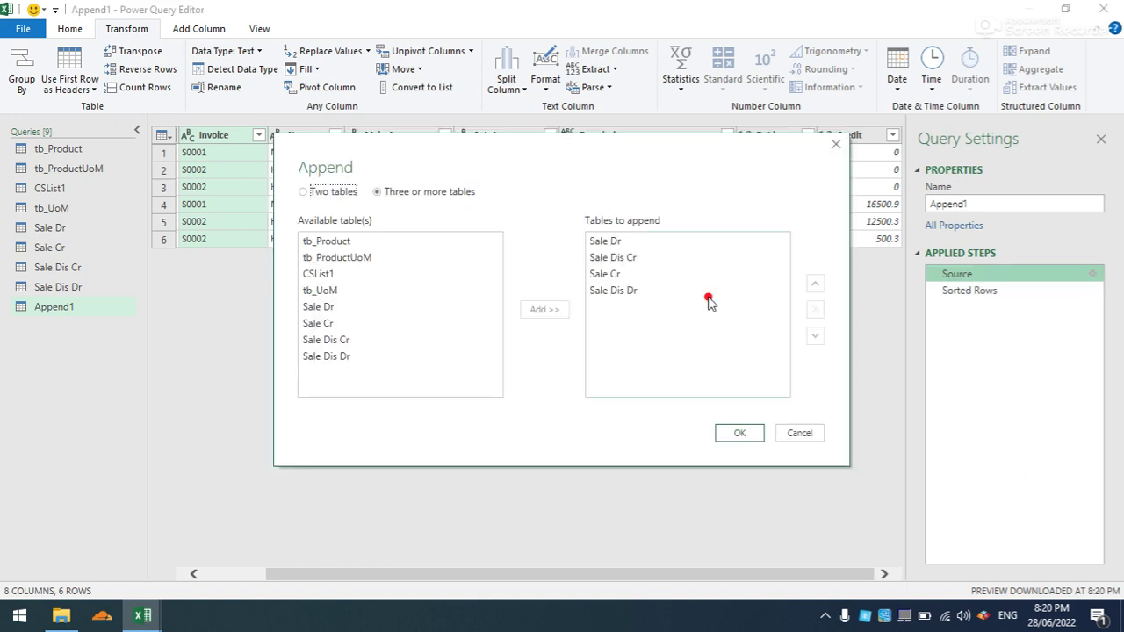
left_click_drag(610, 291, 615, 274)
left_click(615, 257)
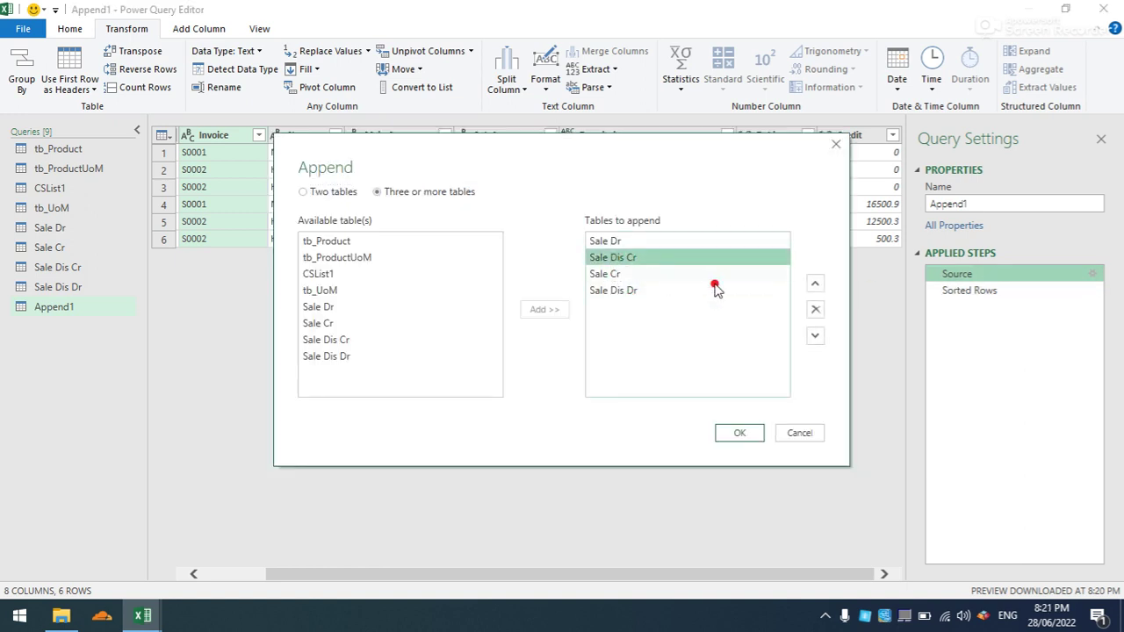
left_click(816, 285)
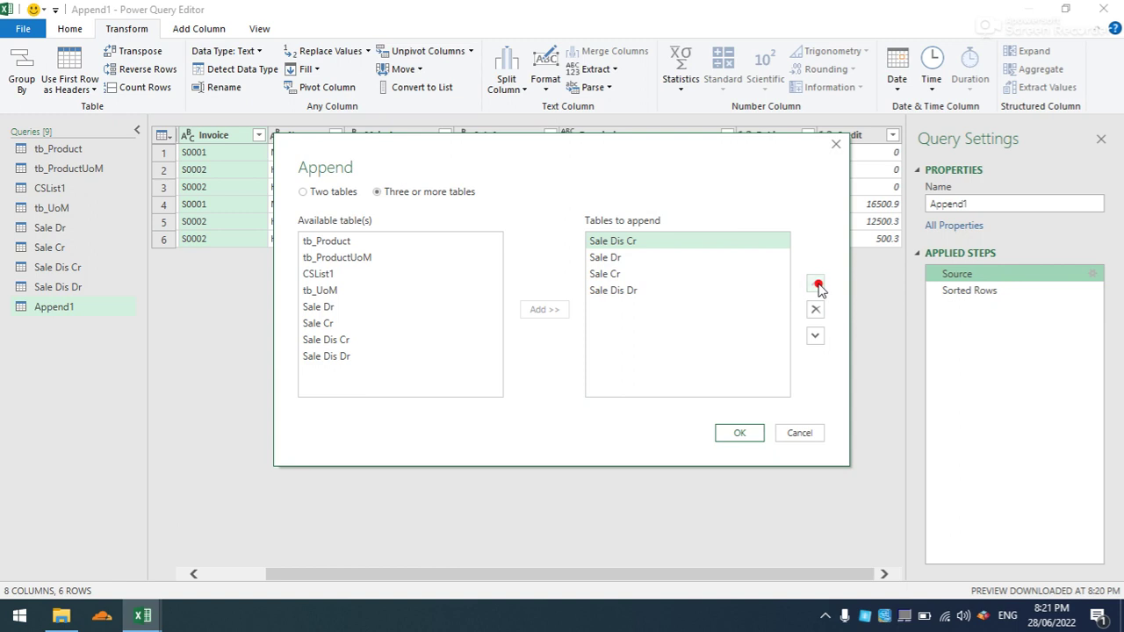
left_click(615, 291)
left_click(816, 287)
left_click(816, 287)
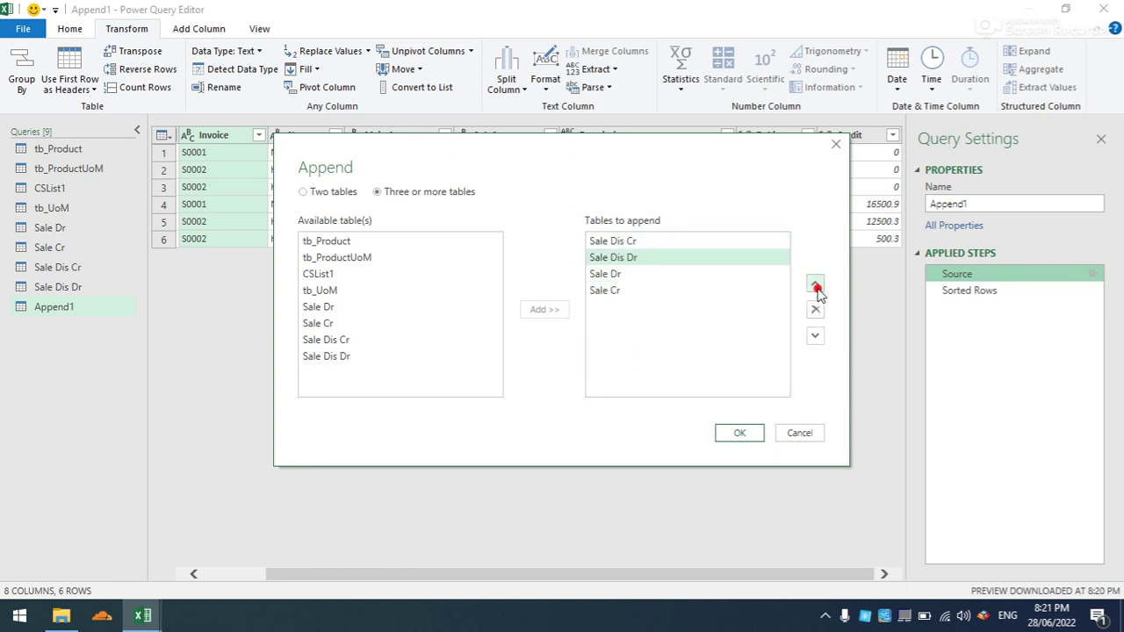
left_click(727, 434)
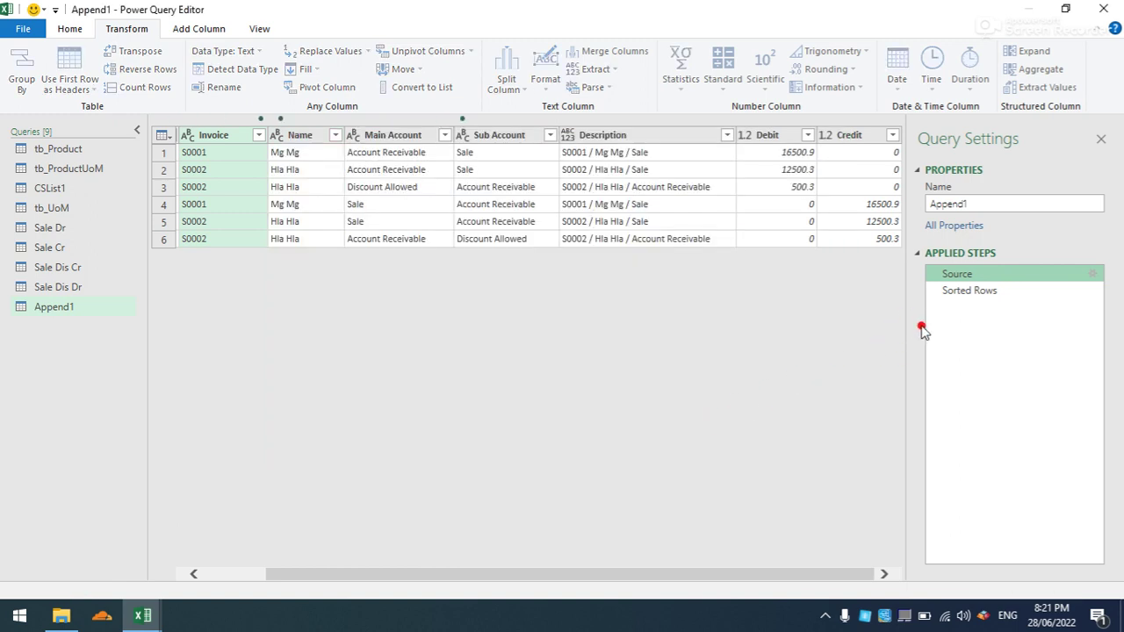
left_click(957, 297)
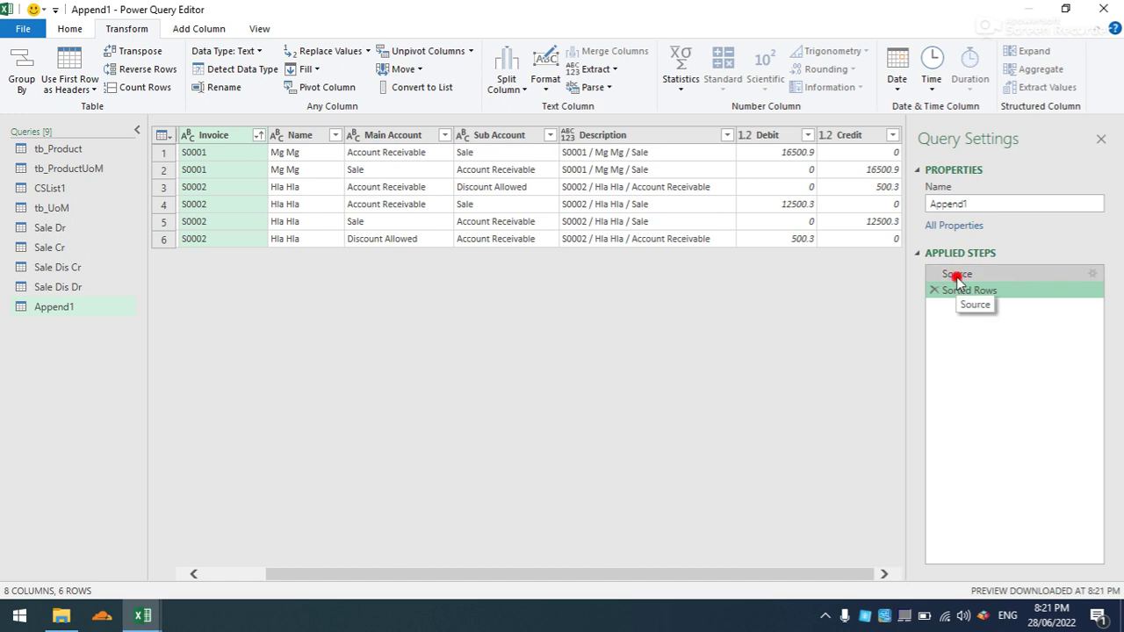
Move Sale Dr above Sale Dis Dr in the Source step's append order and review the sorted result.
left_click(957, 275)
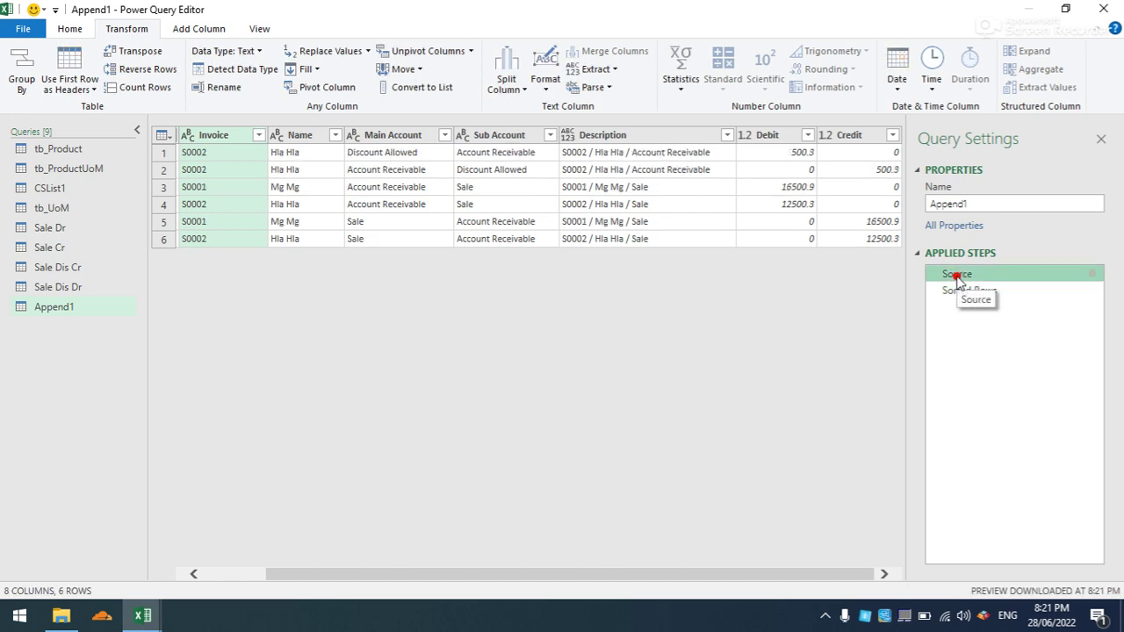
double_click(957, 275)
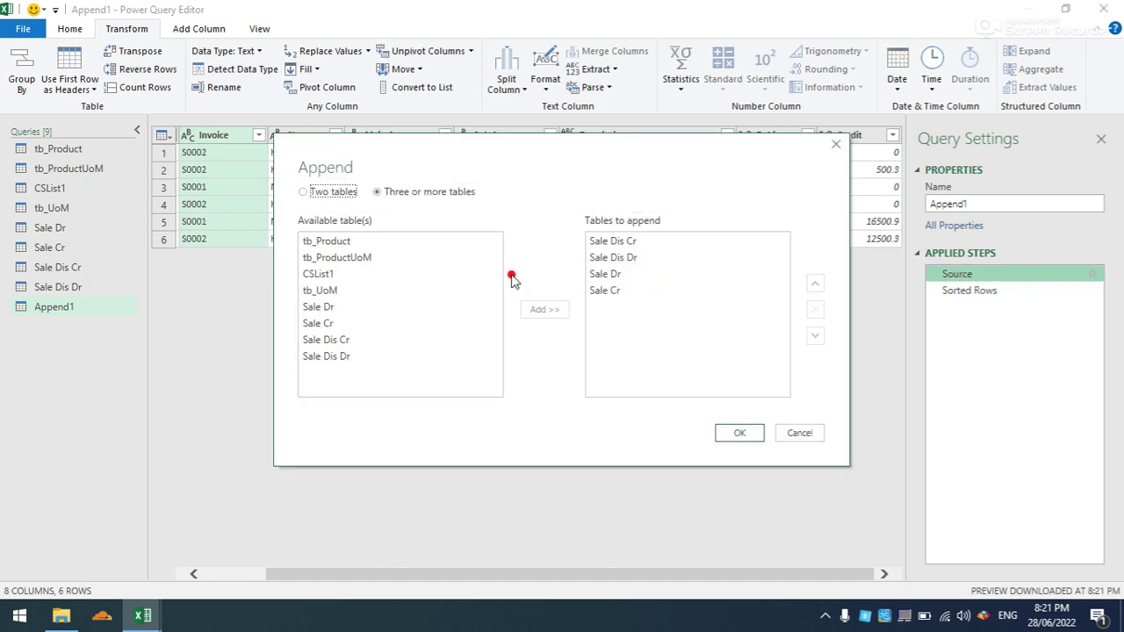
left_click(625, 275)
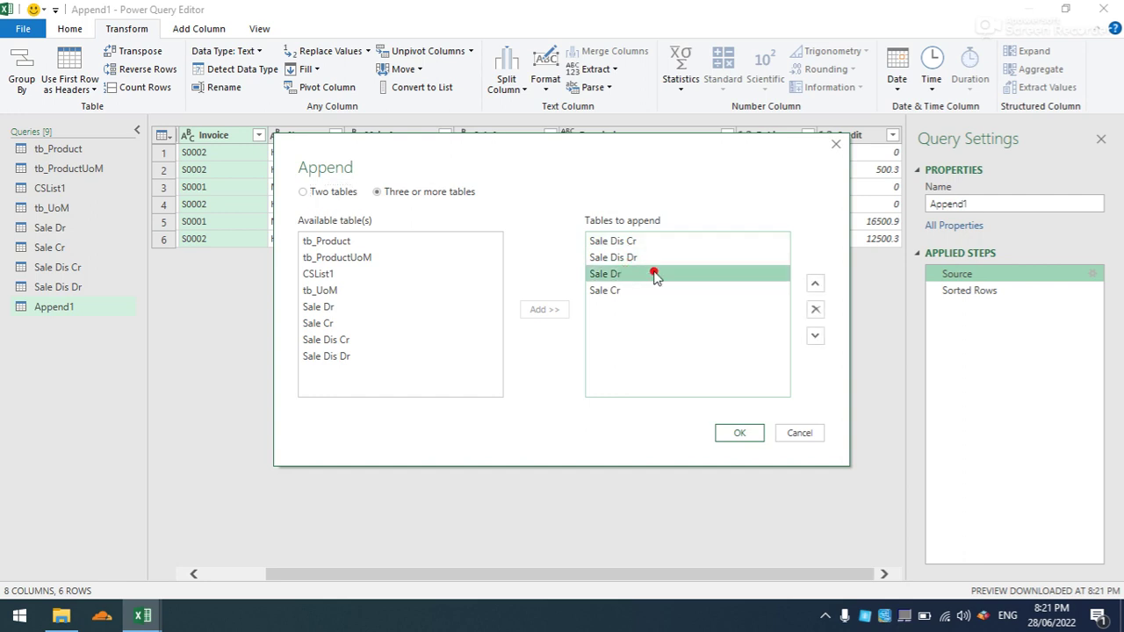
left_click(811, 287)
left_click(723, 434)
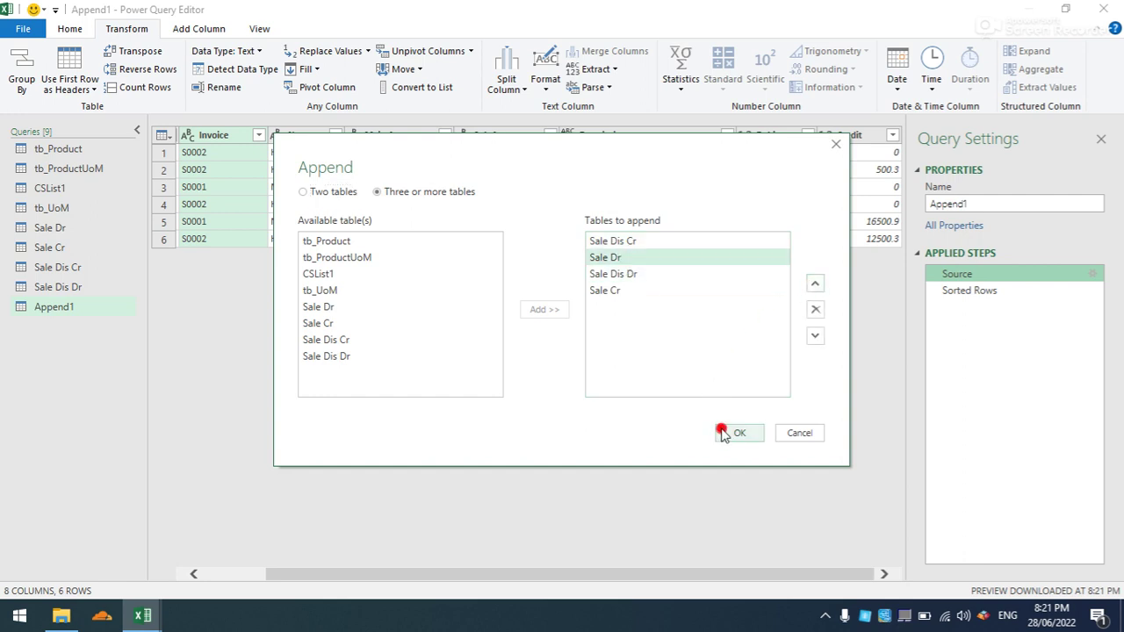
left_click(980, 292)
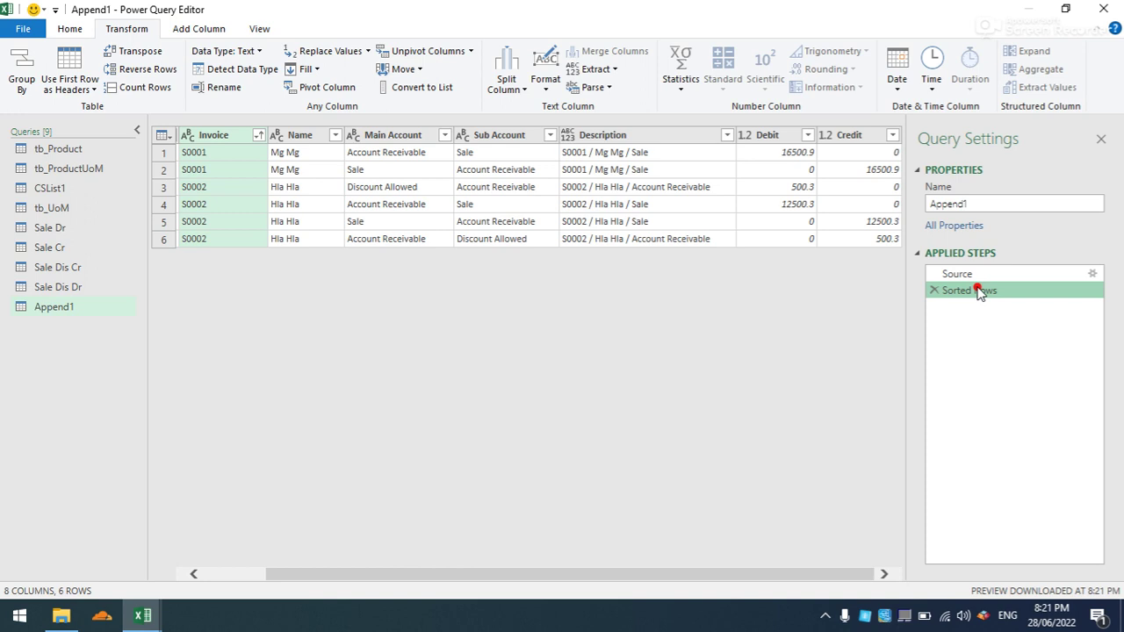
Try placing Sale Dis Dr last, below Sale Cr, in Append1's append order and check the sorted rows.
left_click(997, 279)
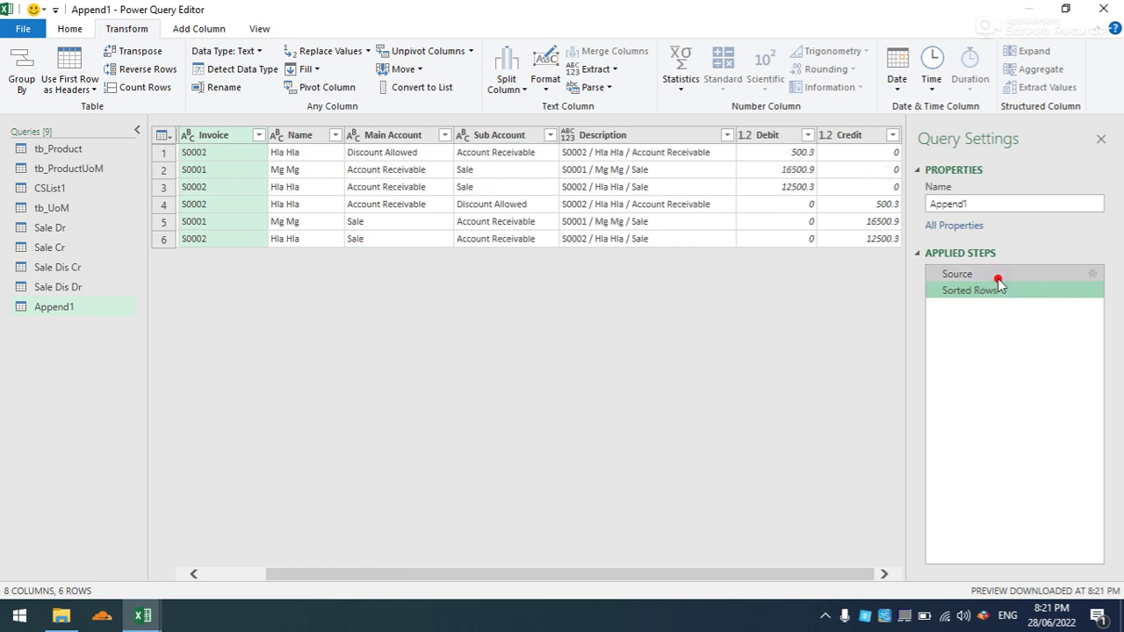
double_click(998, 279)
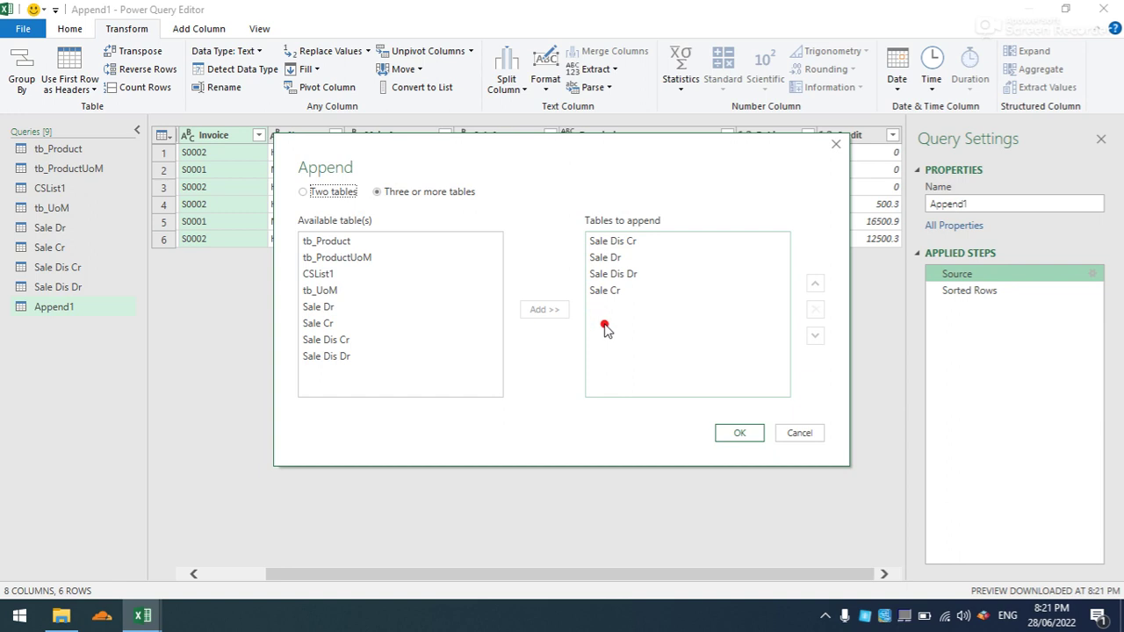
left_click(616, 278)
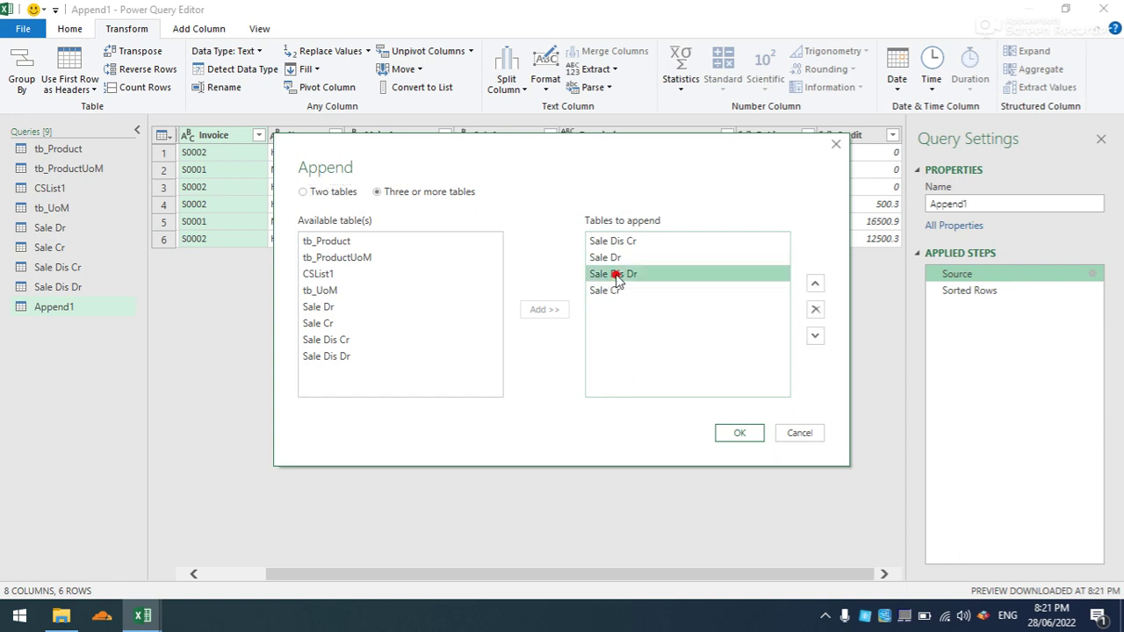
left_click(823, 336)
left_click(736, 432)
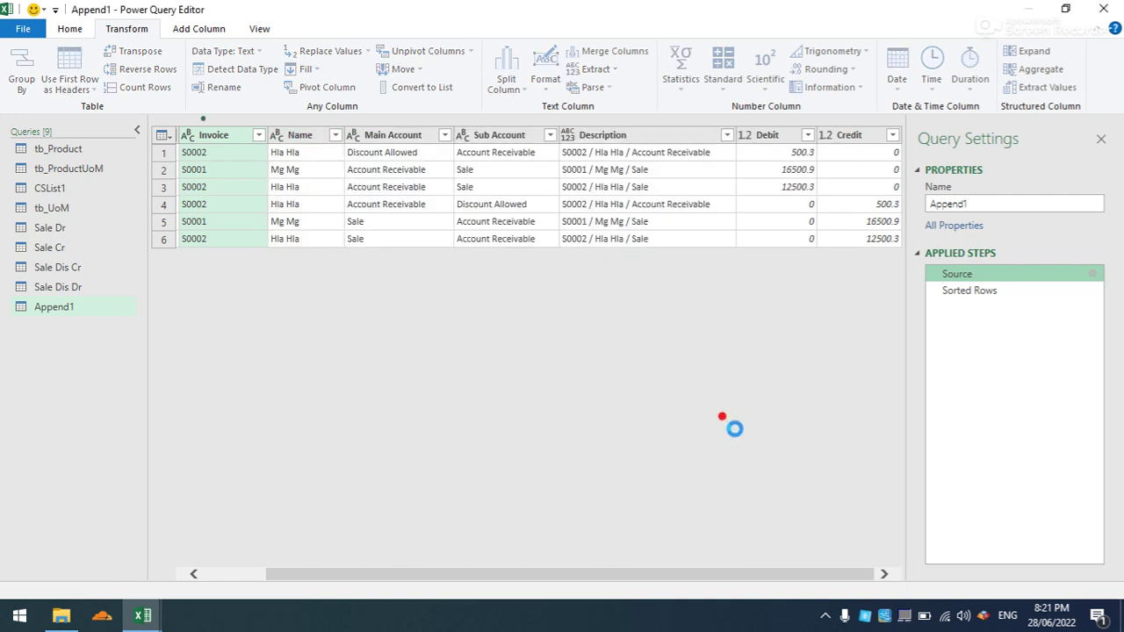
left_click(954, 293)
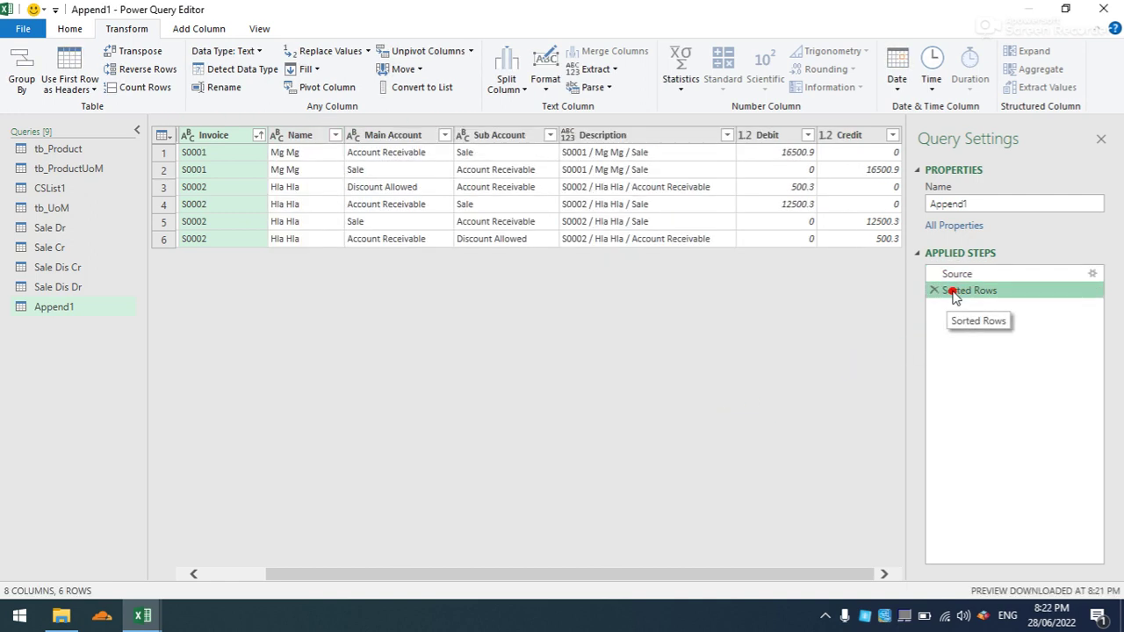
Move Sale Dis Dr back above Sale Cr in the append order and compare the Source and Sorted Rows results.
left_click(957, 275)
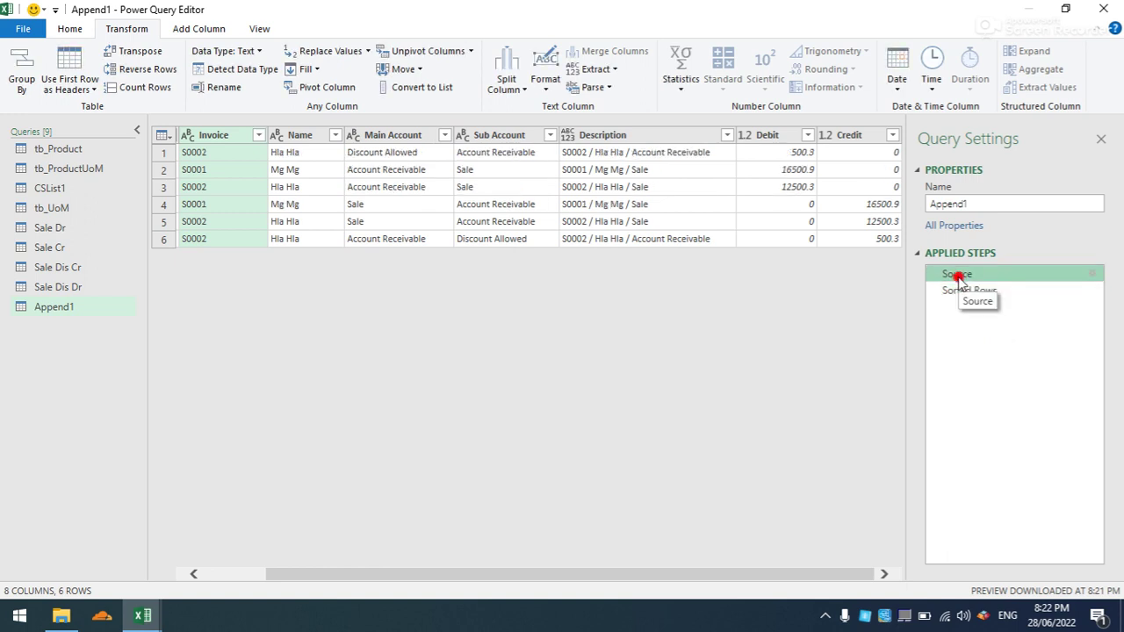
double_click(966, 275)
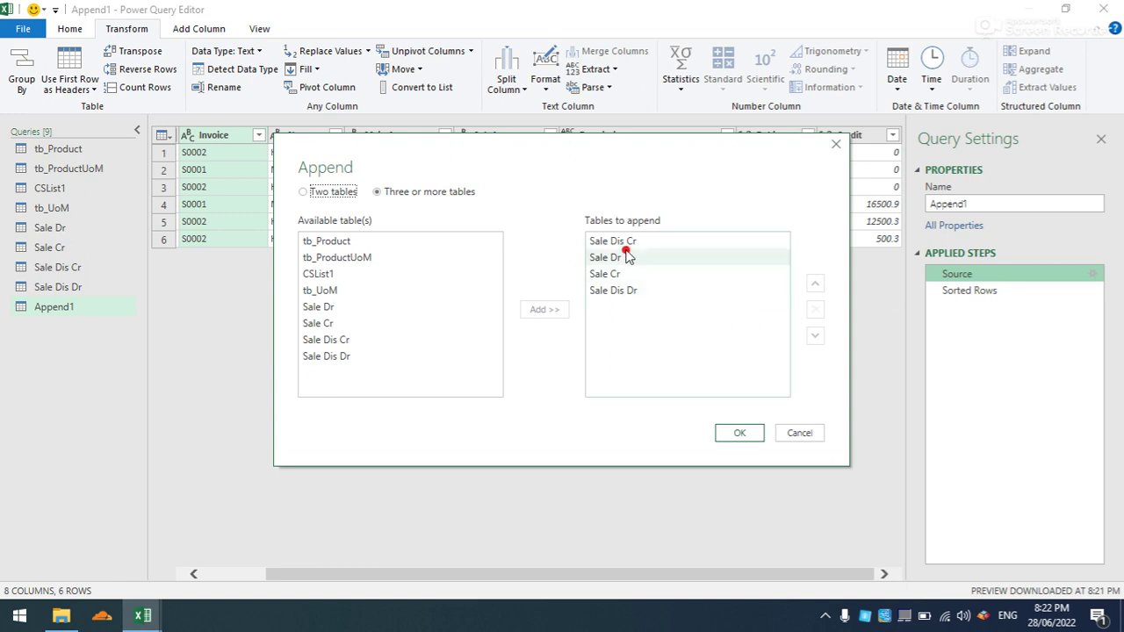
left_click(629, 289)
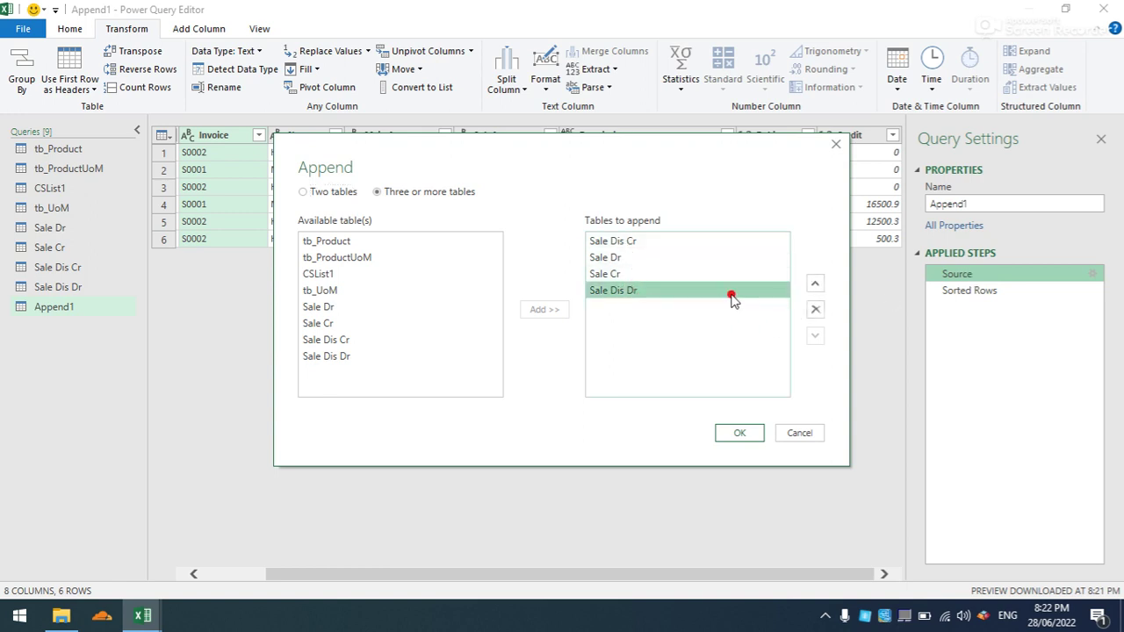
left_click(815, 283)
left_click(738, 430)
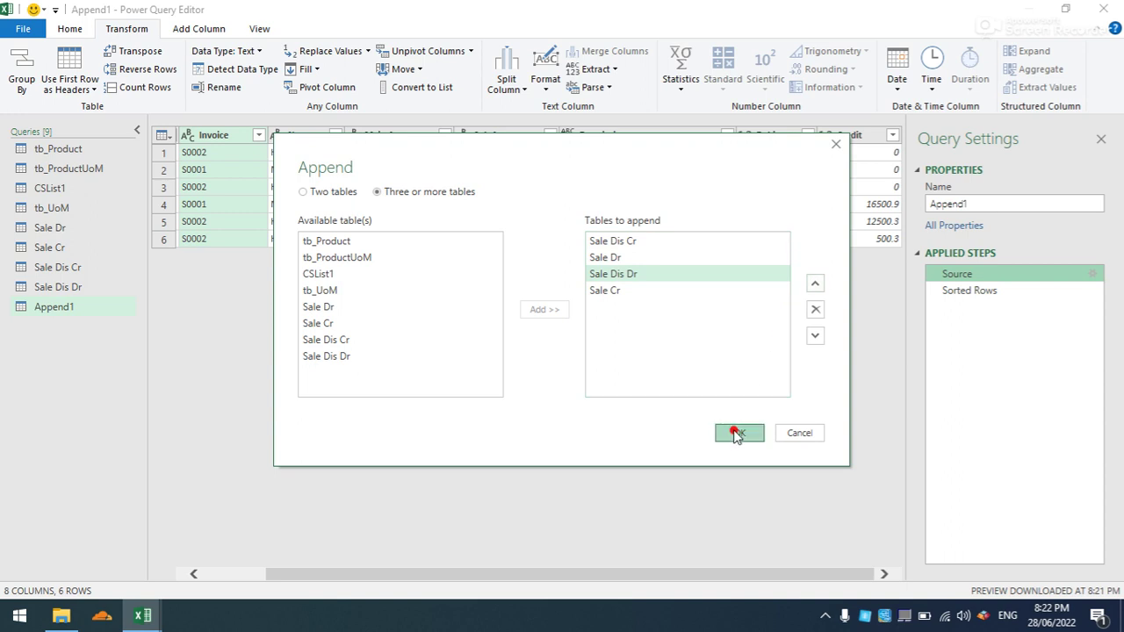
left_click(967, 291)
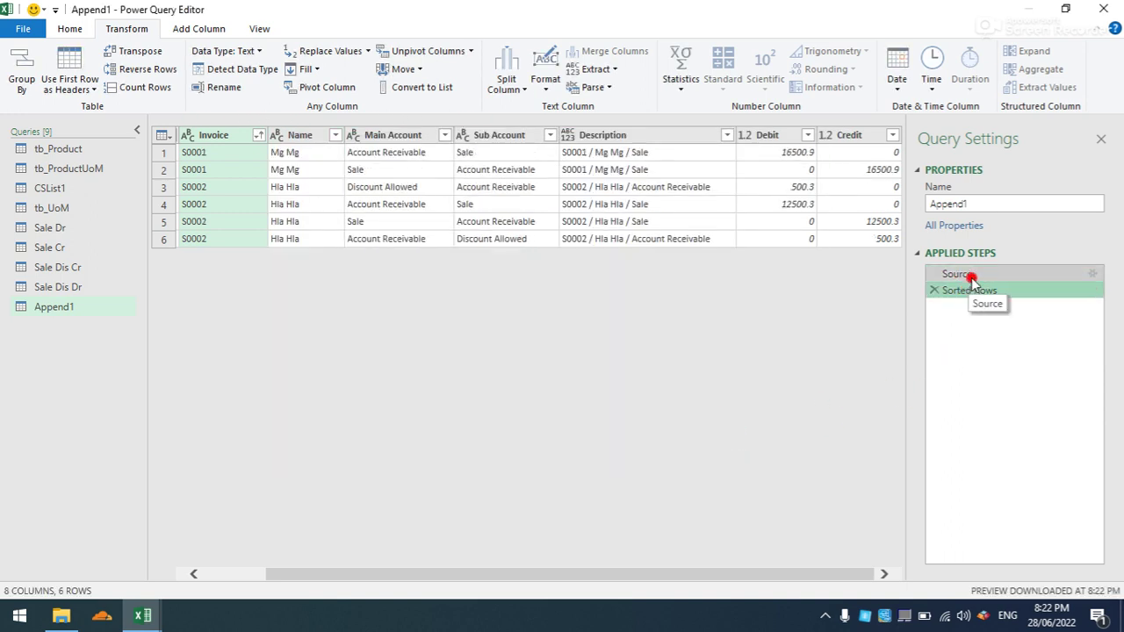
left_click(972, 275)
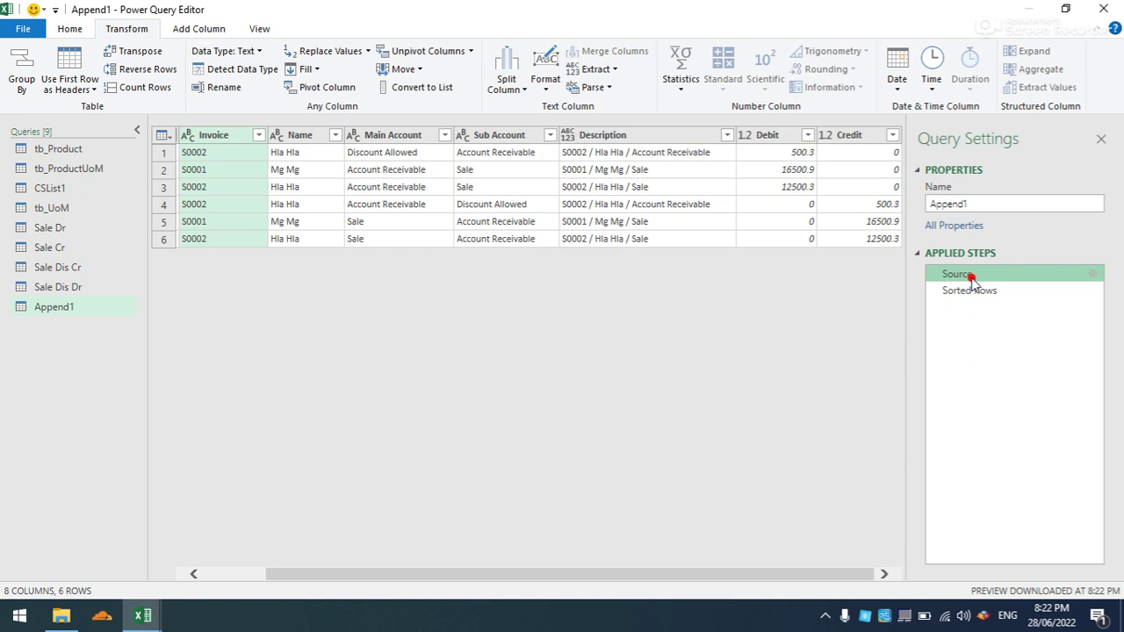
left_click(966, 291)
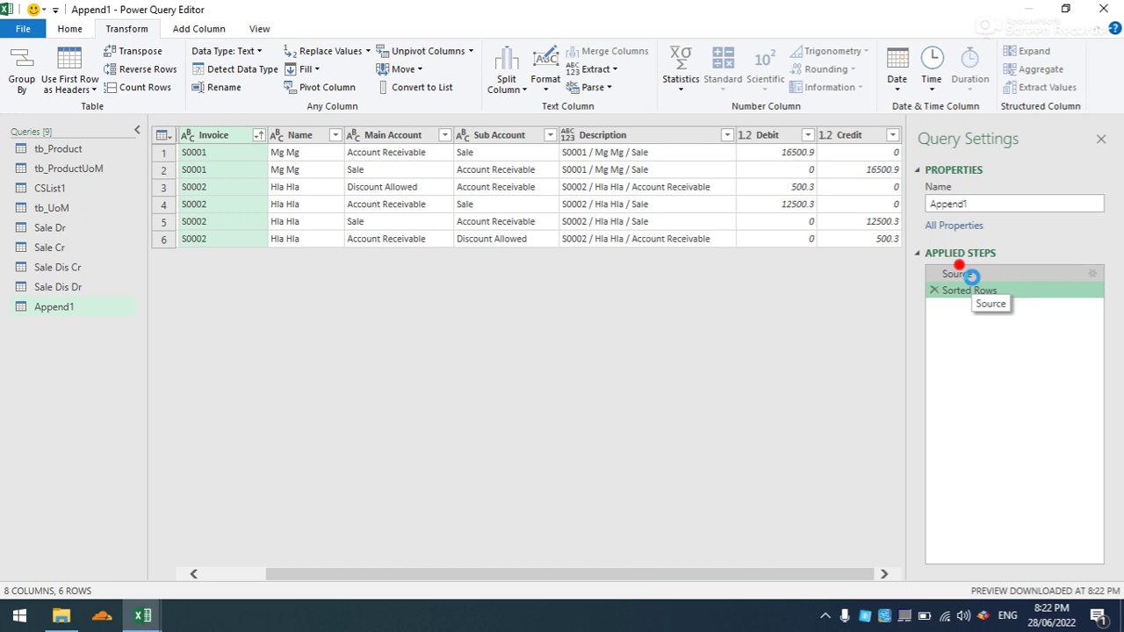
Move Sale Dis Cr below Sale Dr in the append order of Append1 and review the sorted journal entries.
double_click(970, 276)
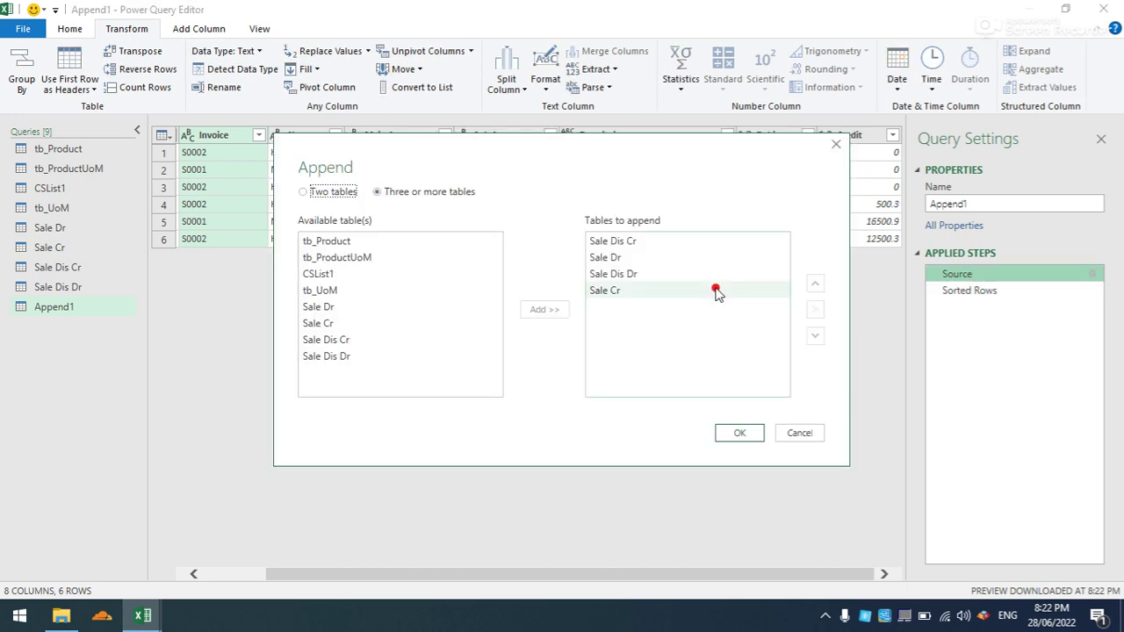
left_click(608, 243)
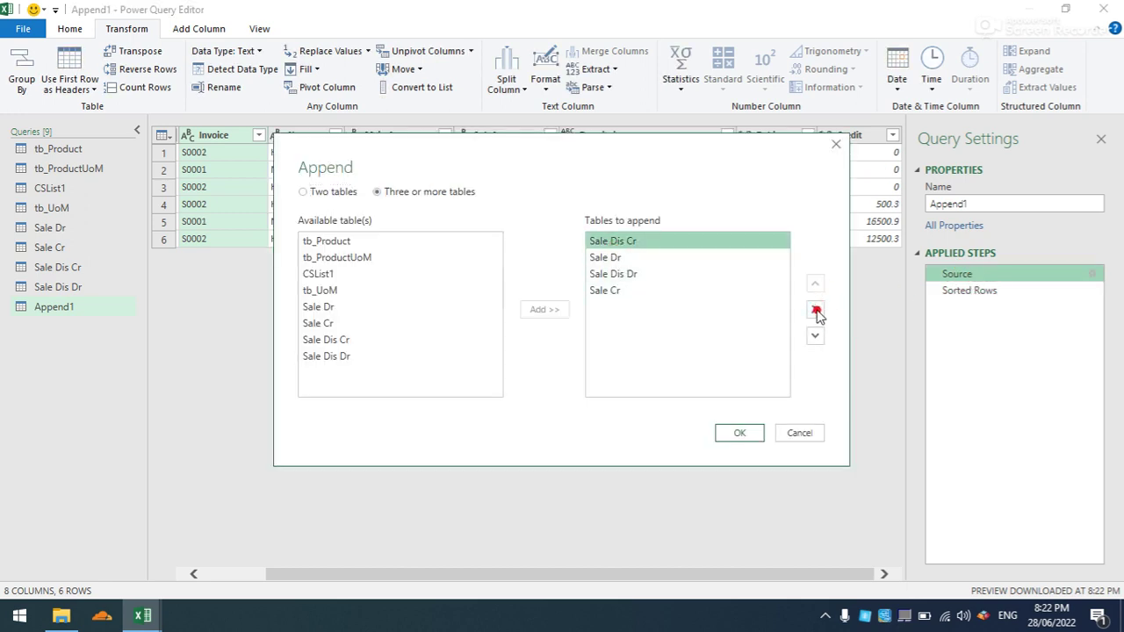
left_click(815, 336)
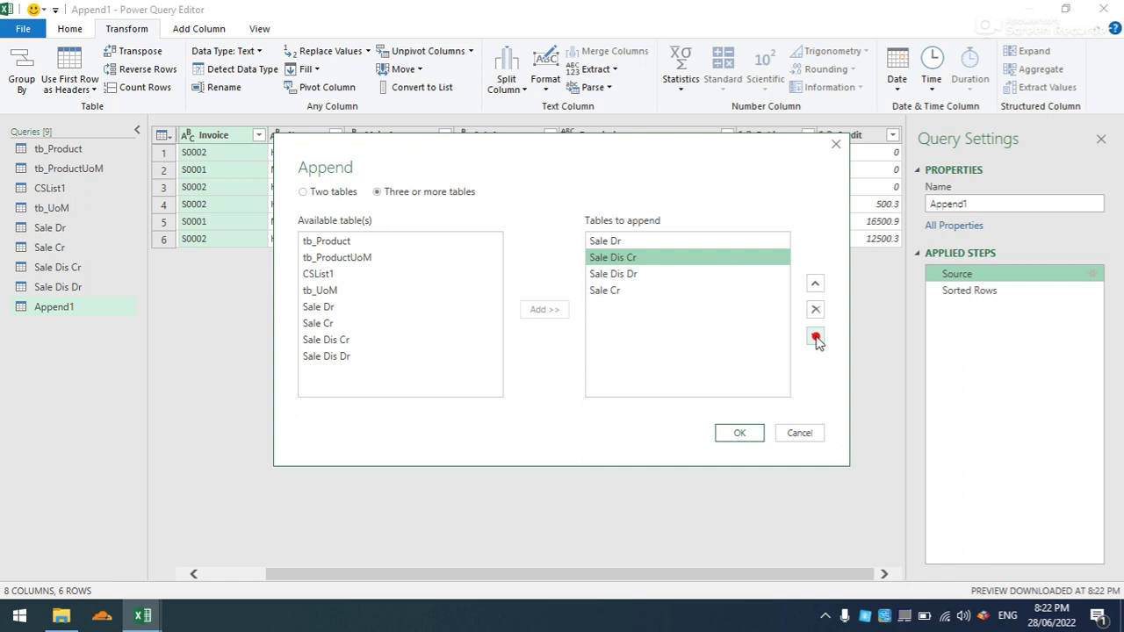
left_click(739, 433)
left_click(984, 293)
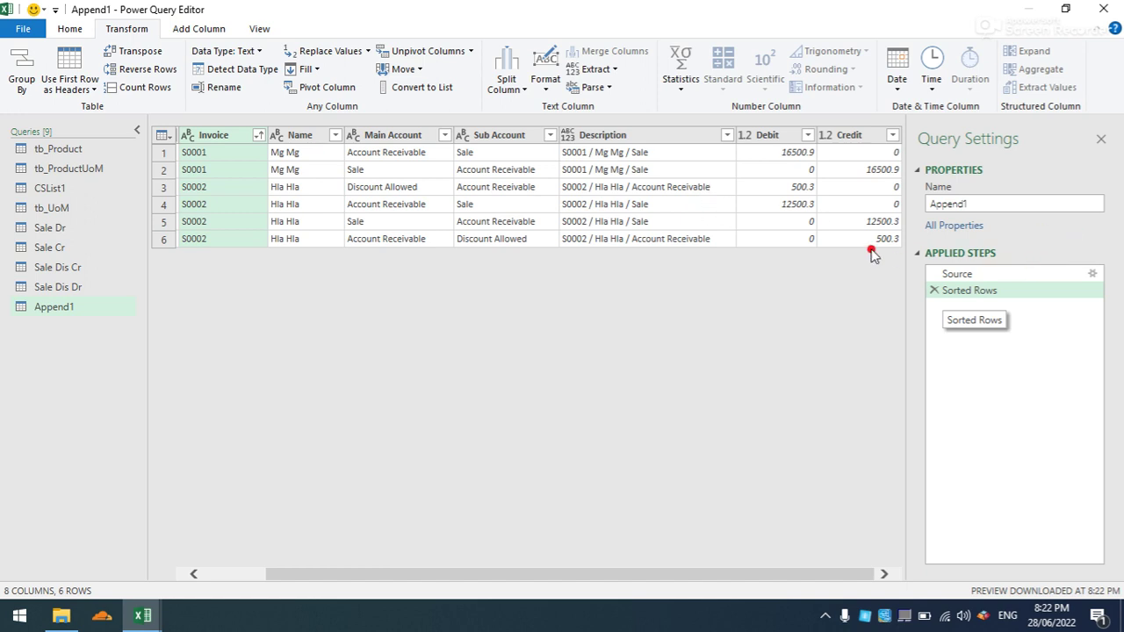
Try moving Sale Cr above Sale Dis Dr in Append1's append order and check the sorted rows.
left_click(977, 275)
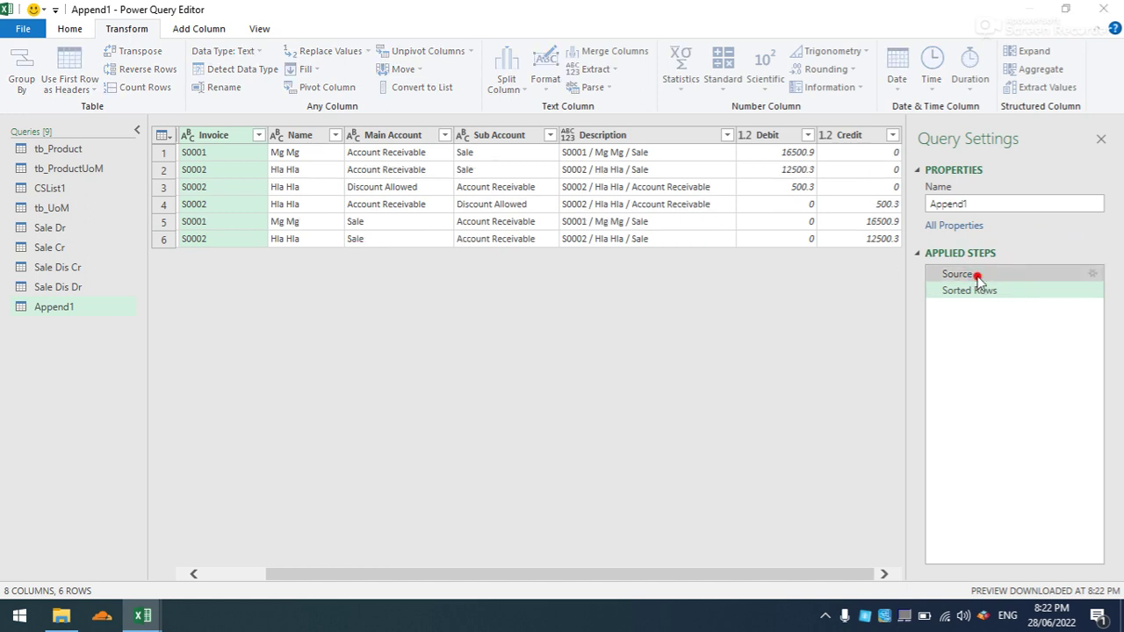
double_click(977, 274)
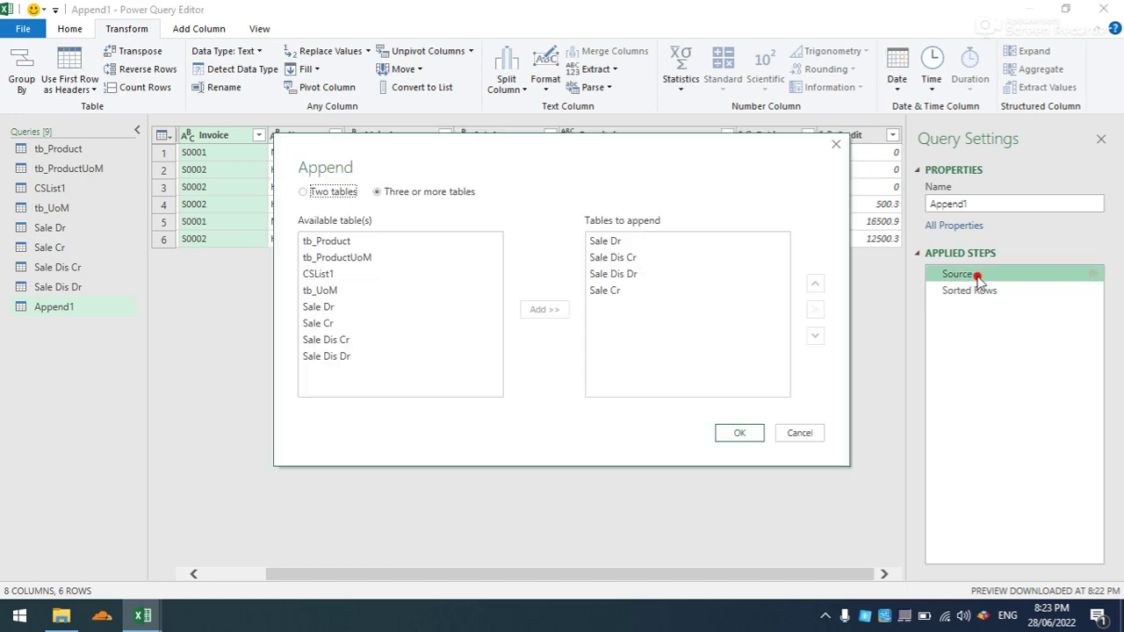
left_click(620, 291)
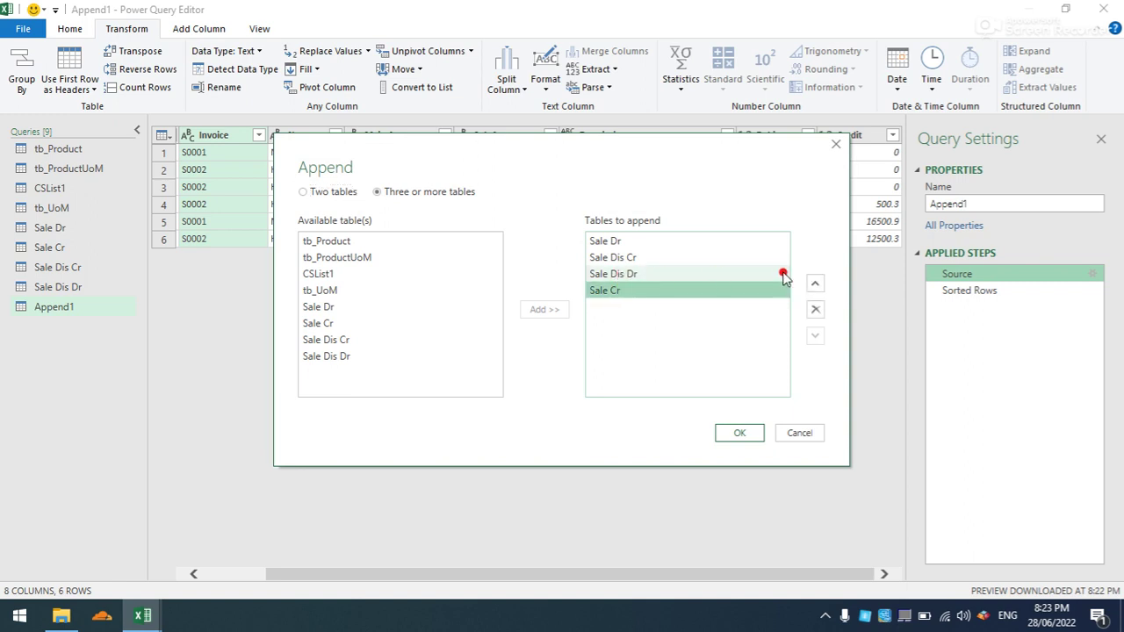
left_click(815, 283)
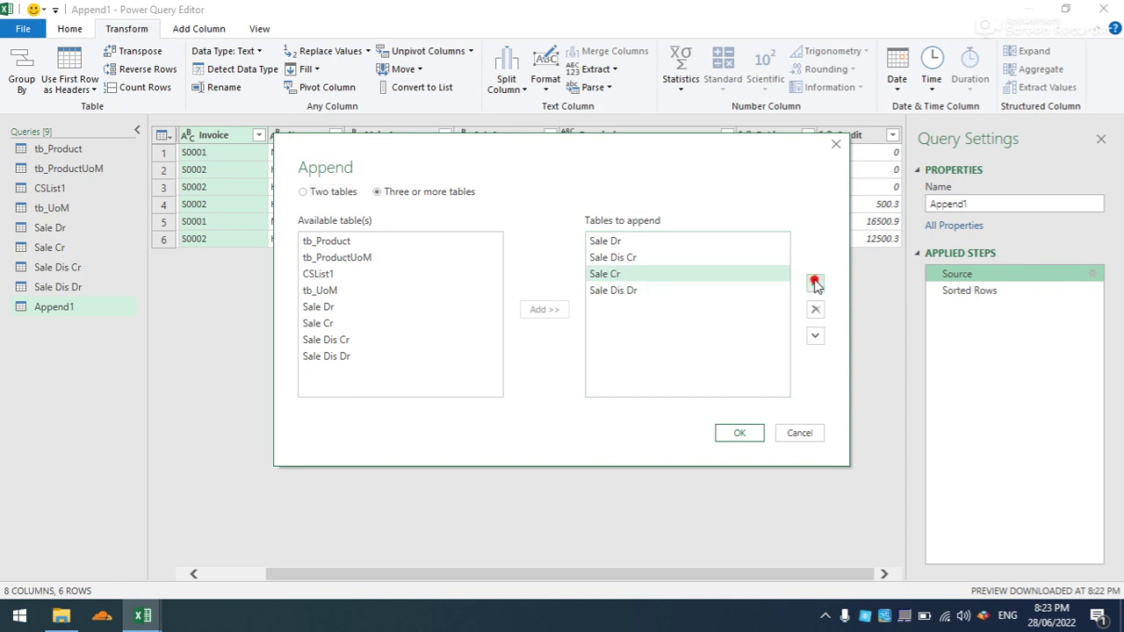
left_click(739, 432)
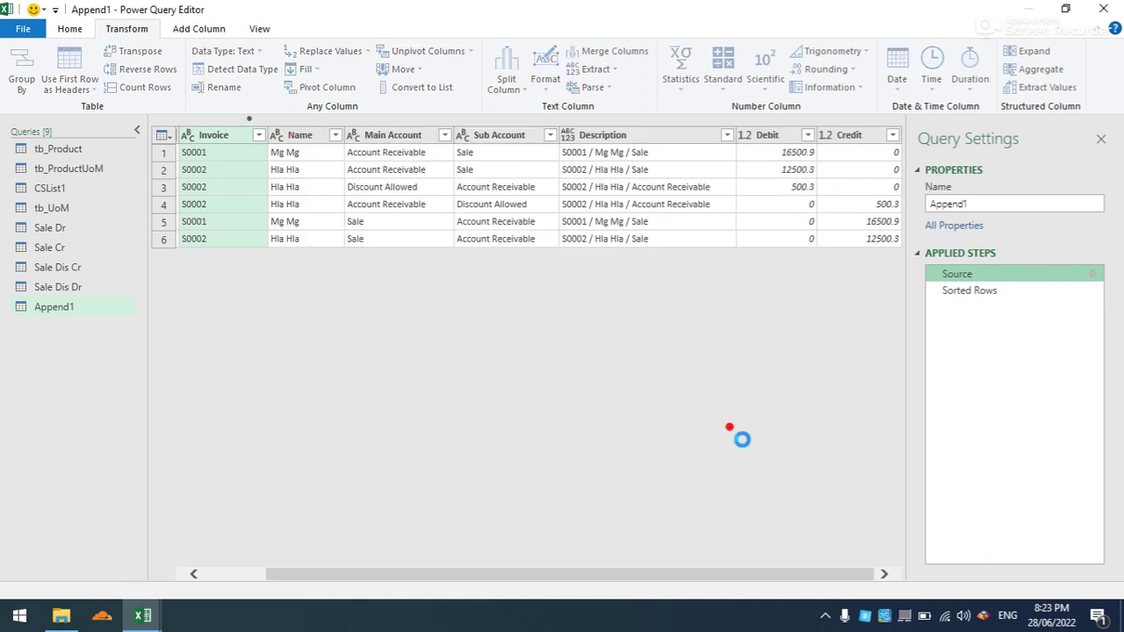
left_click(974, 293)
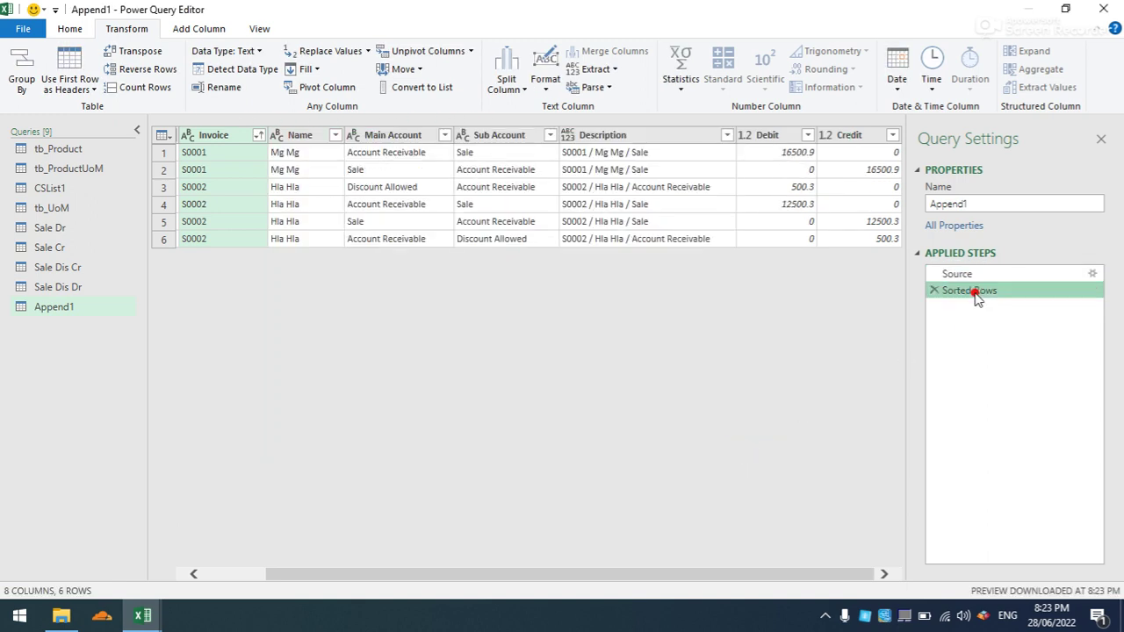
Reorder the tables appended in Append1 to Sale Dr, Sale Dis Dr, Sale Cr, Sale Dis Cr and review the Sorted Rows result.
left_click_drag(975, 295, 966, 277)
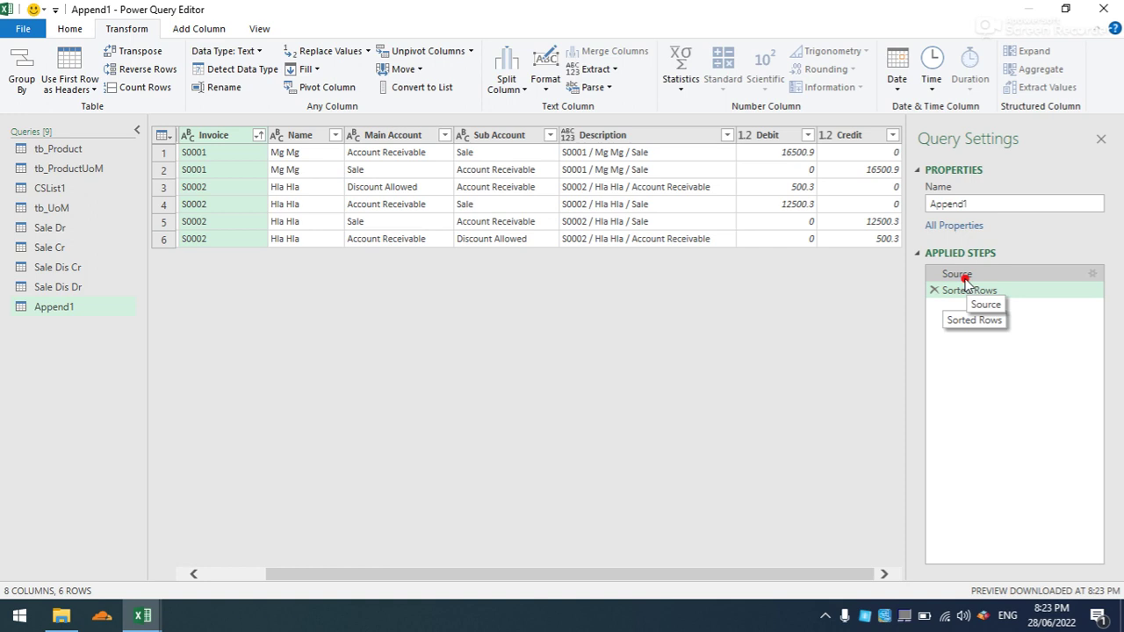
left_click_drag(966, 278, 966, 278)
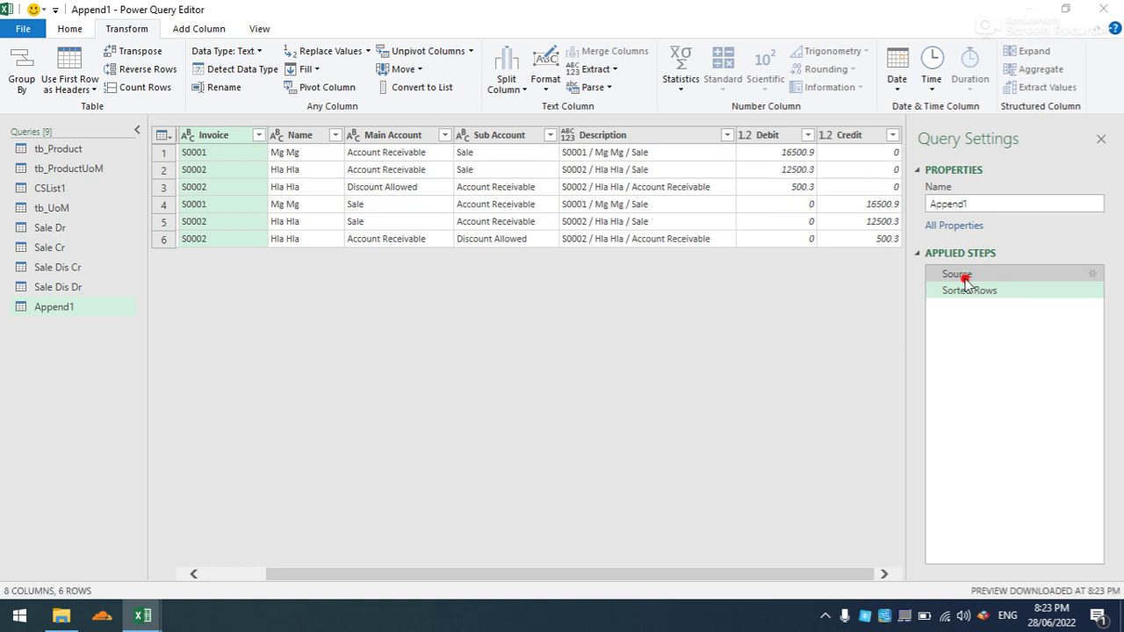
double_click(966, 275)
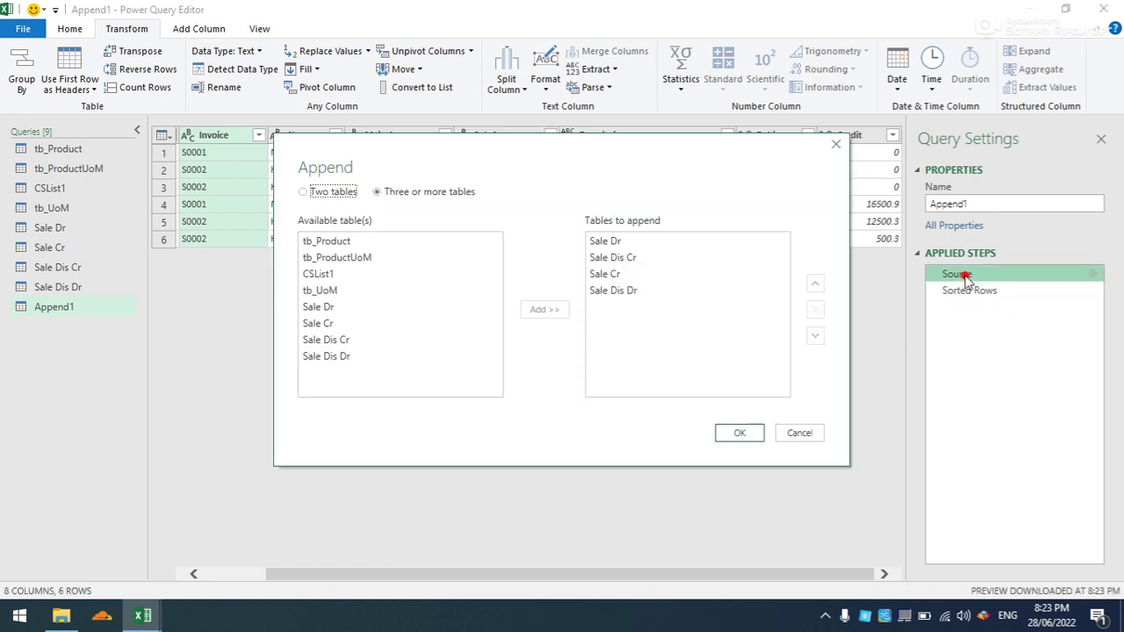
left_click(622, 291)
left_click(814, 285)
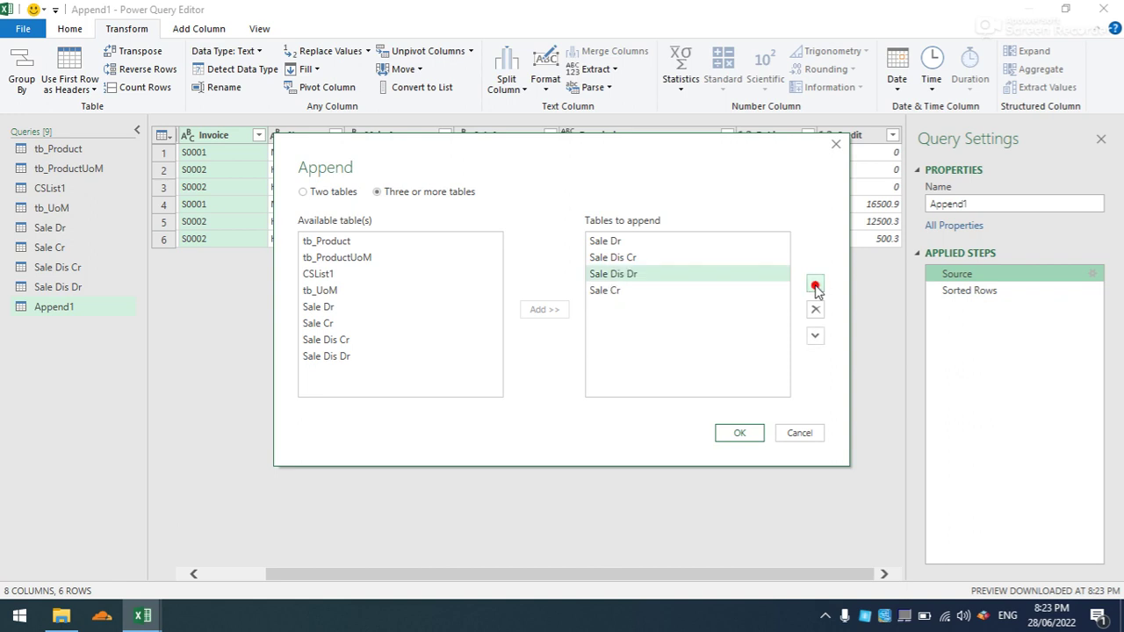
left_click(815, 285)
left_click(604, 291)
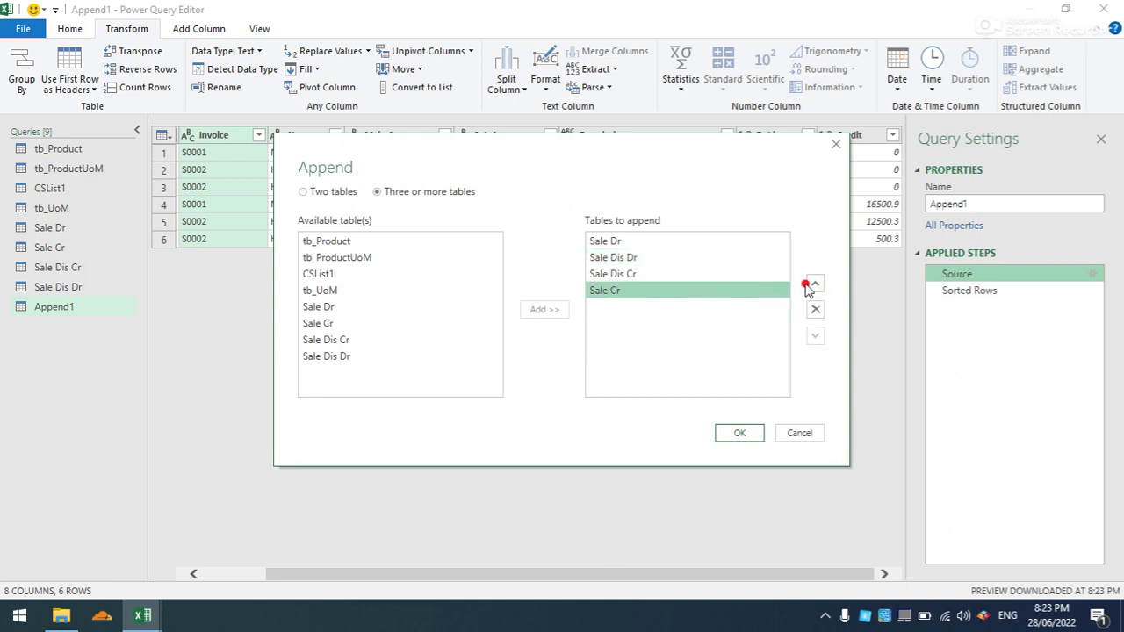
left_click(815, 284)
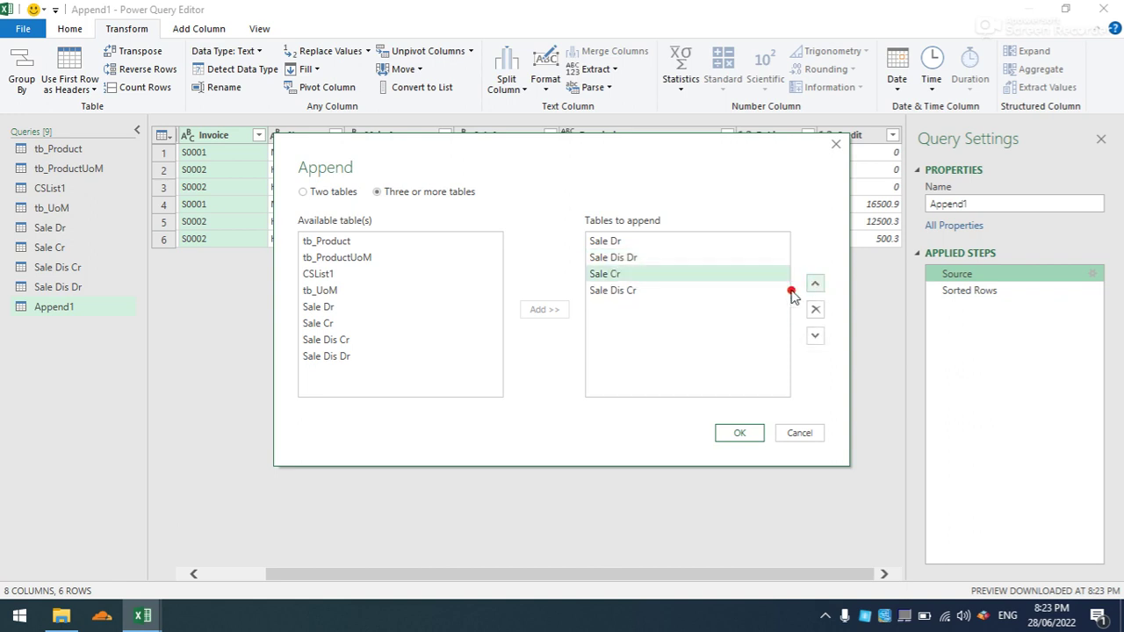
left_click(733, 432)
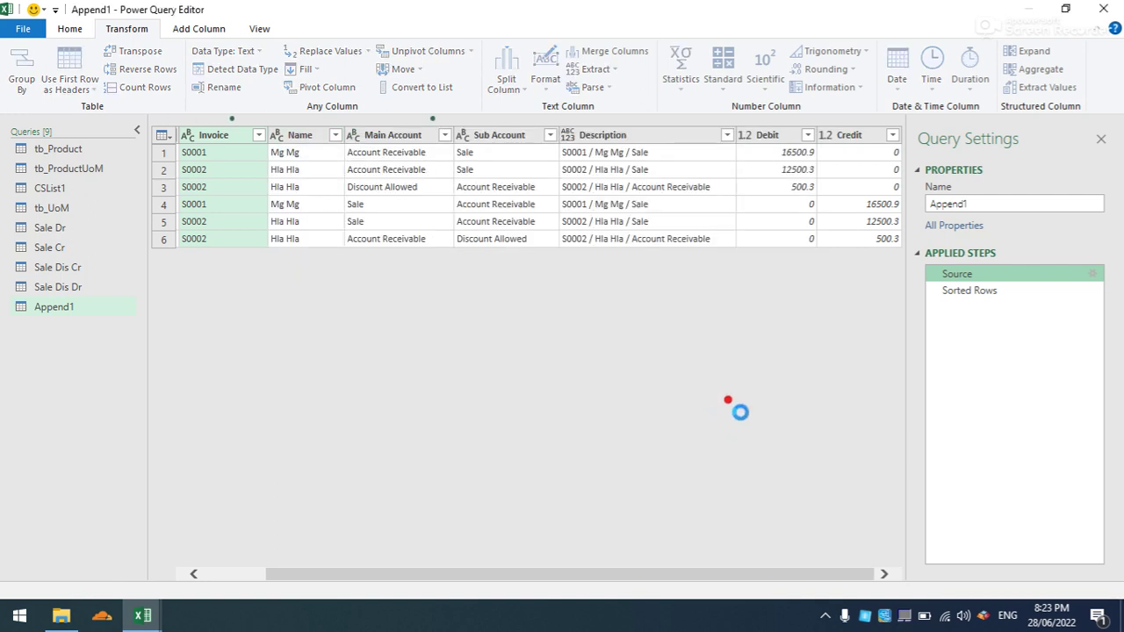
left_click(973, 286)
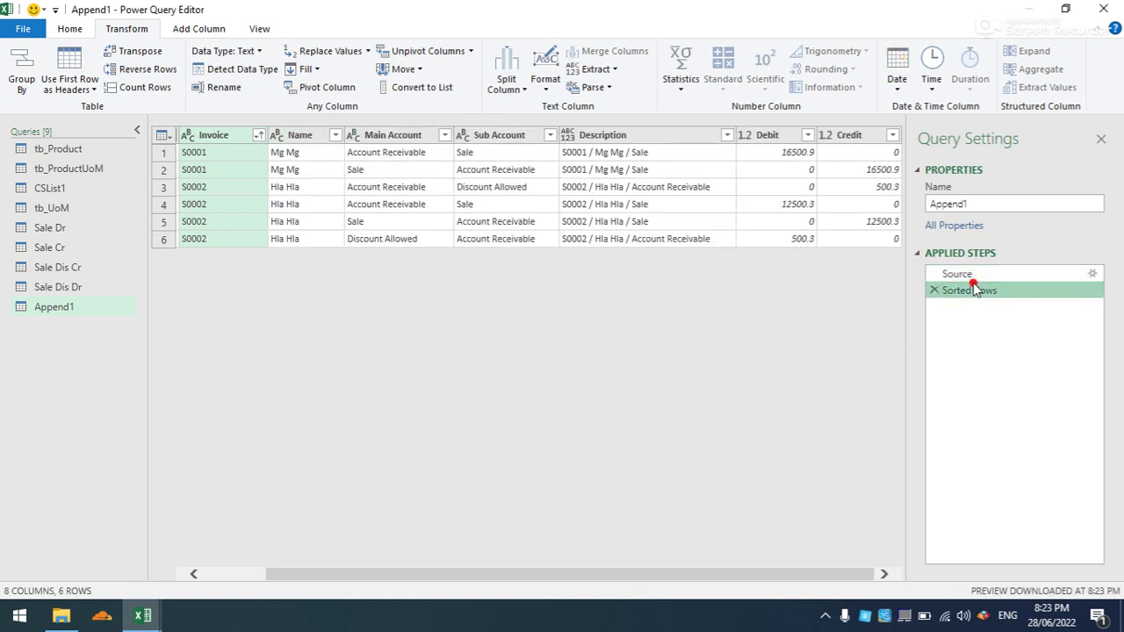